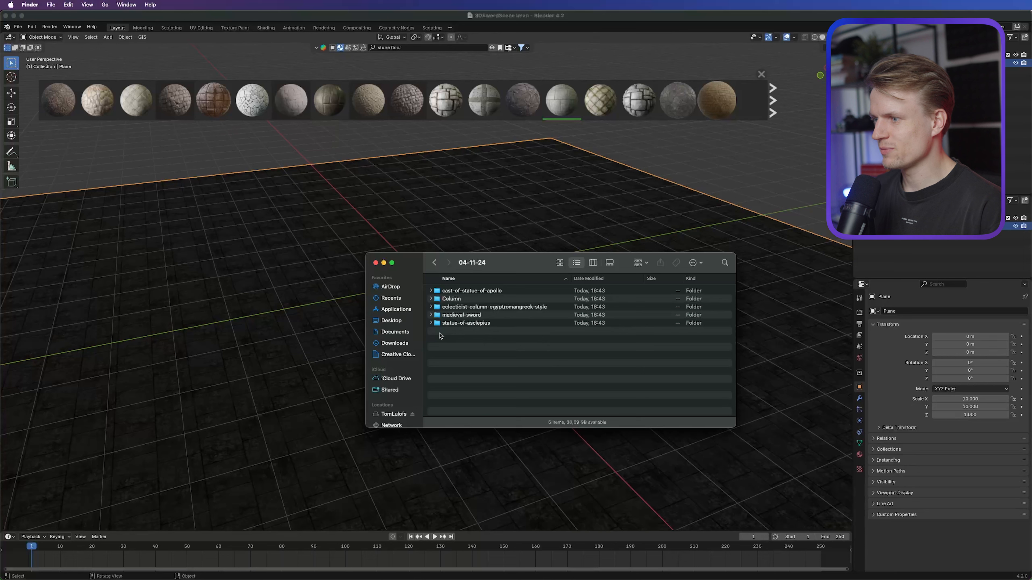
Step: Import Apollo_Ashmolean_Museum.obj from the cast-of-statue-of-apollo source folder into the scene
click(431, 291)
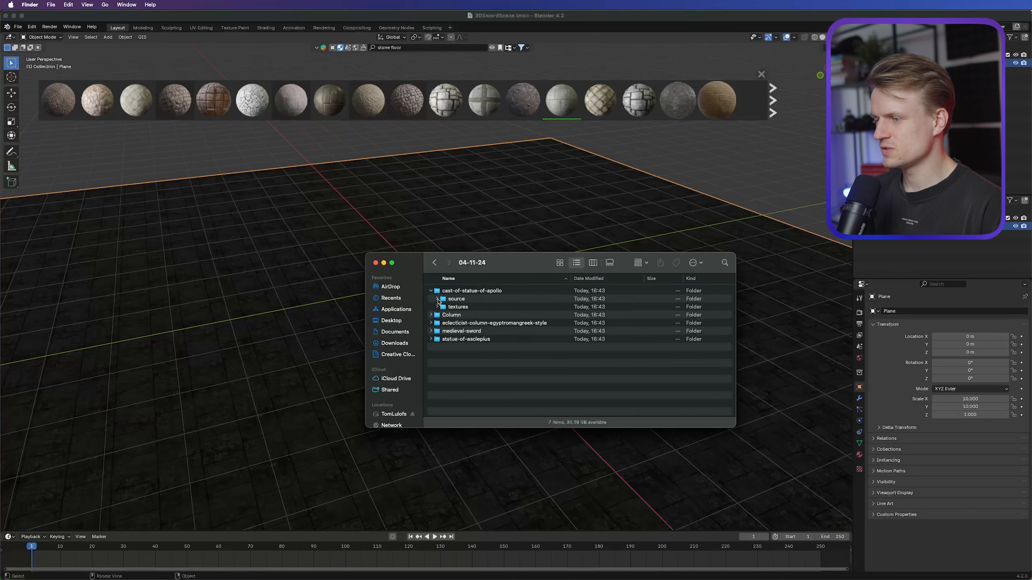
click(437, 299)
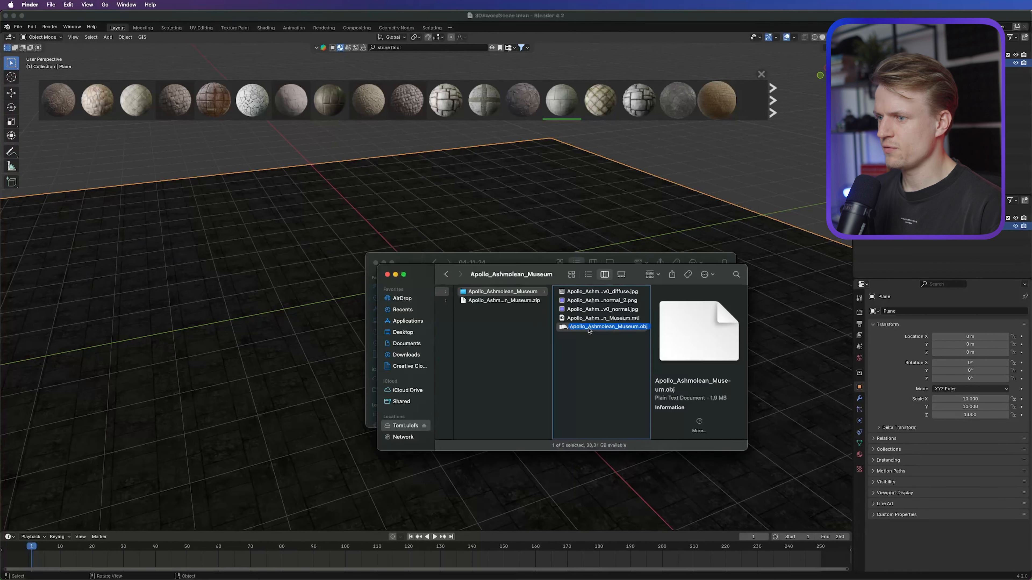
drag(585, 327, 309, 241)
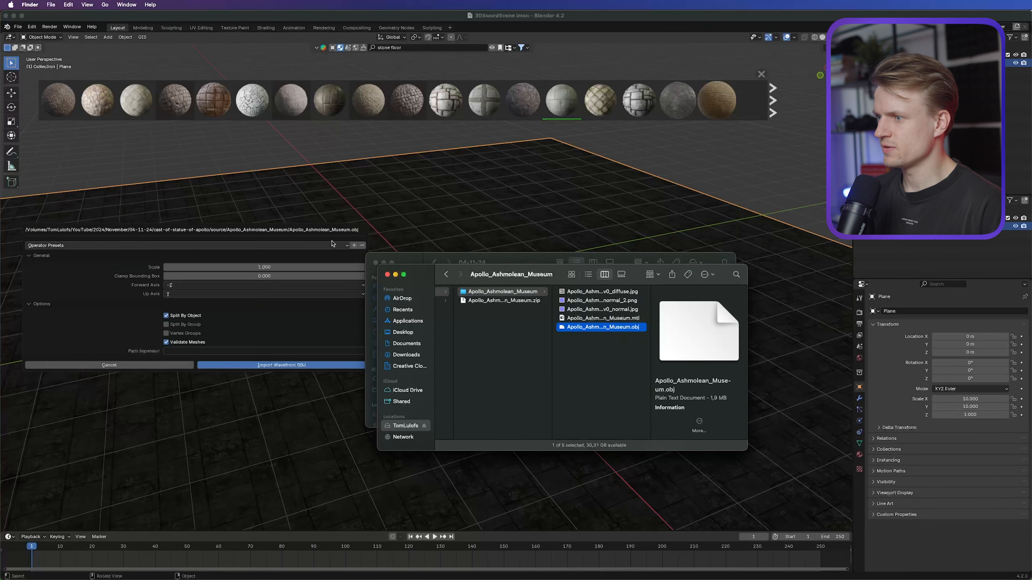
click(265, 365)
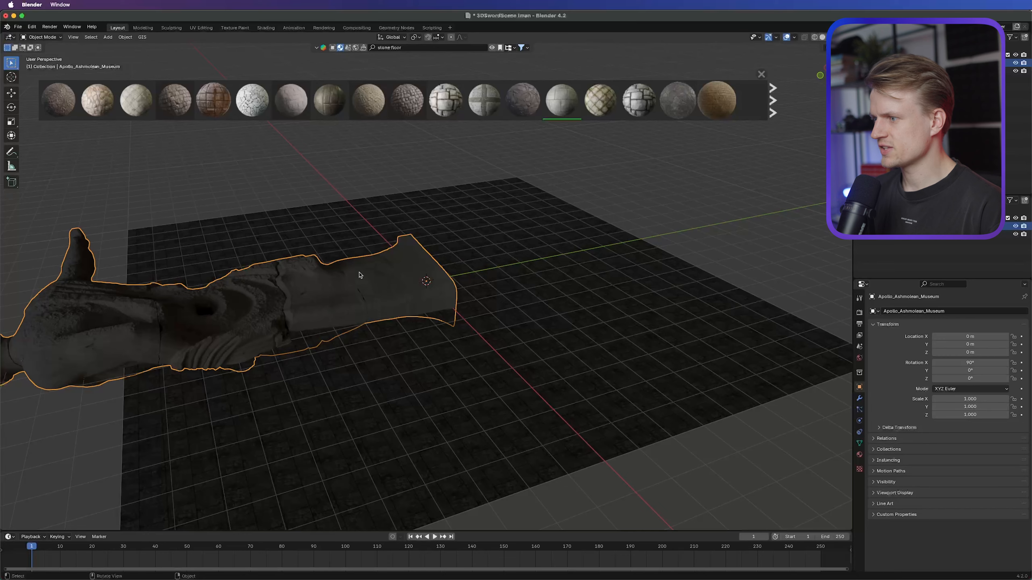
Step: Stand the imported Apollo statue upright by setting its X rotation to 0°
scroll(445, 288, down, 3)
scroll(295, 310, up, 3)
scroll(295, 310, down, 2)
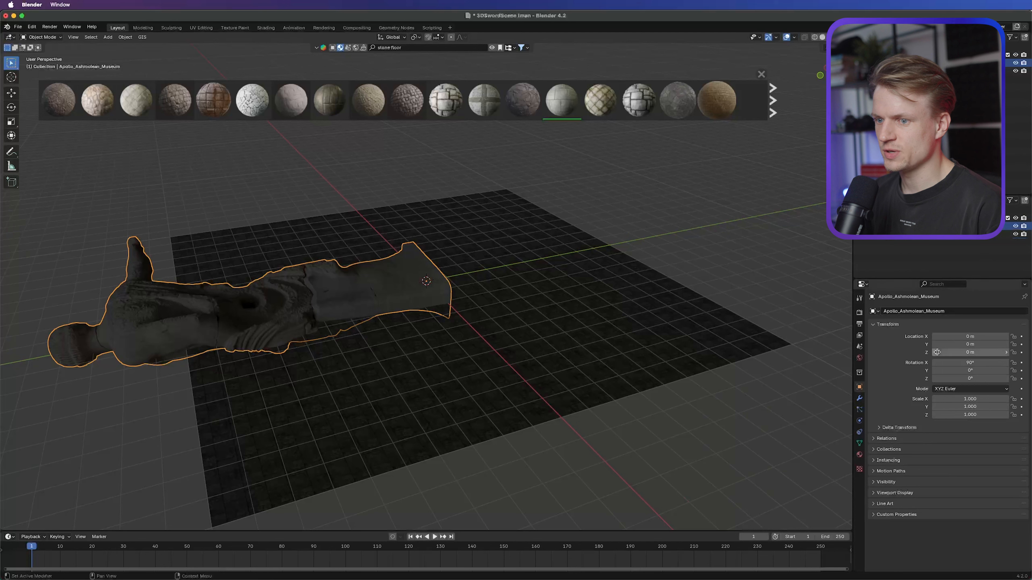
double_click(960, 362)
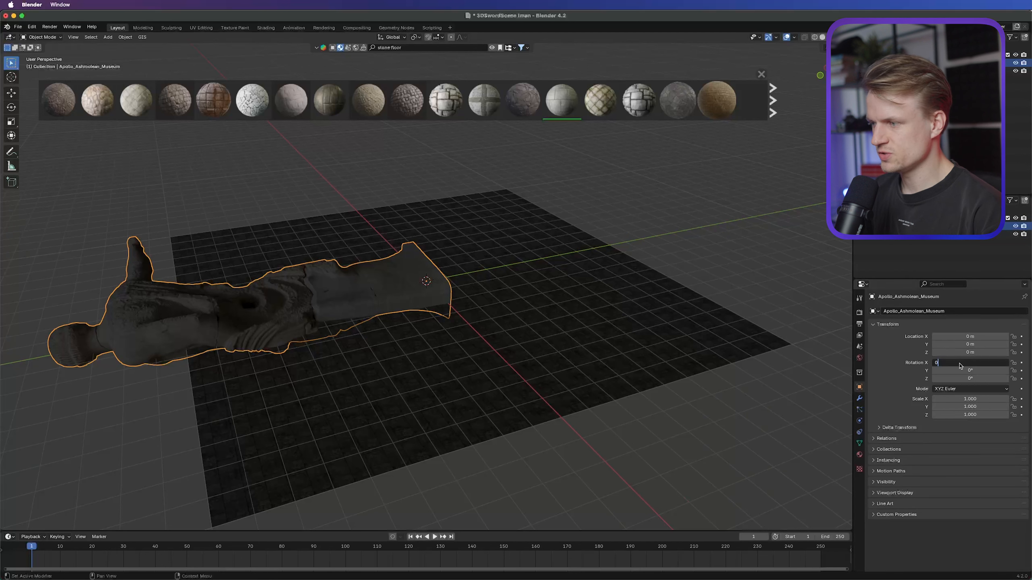
text(0)
key(Return)
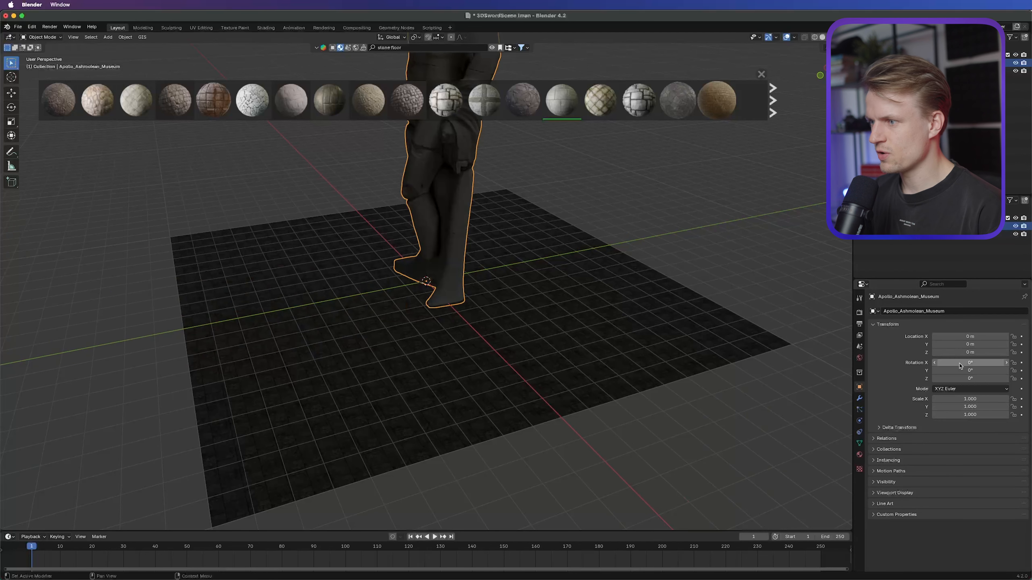
Step: Set the Apollo statue's scale to 0.5 on the X, Y and Z axes
double_click(974, 399)
text(0.5)
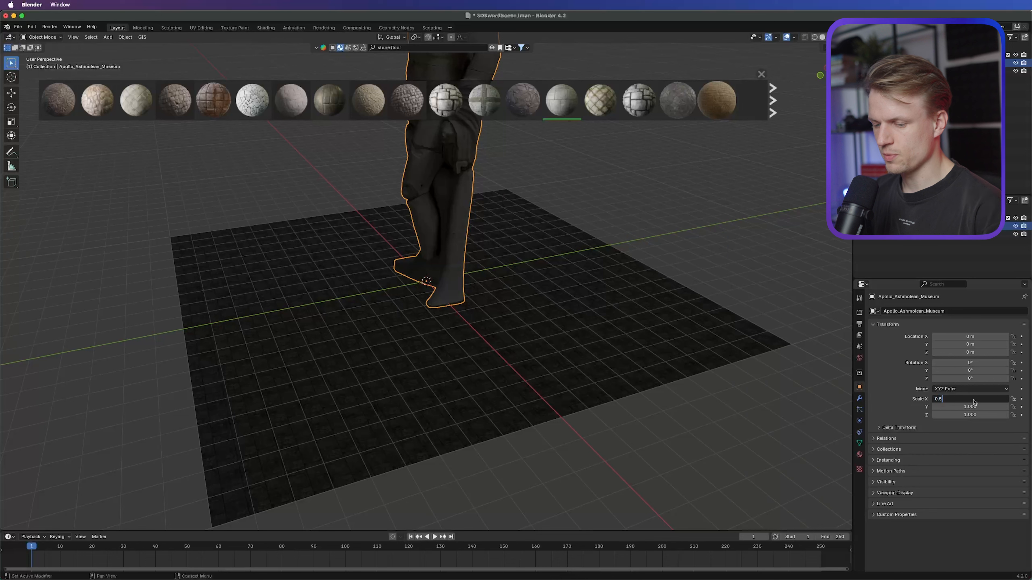
key(Return)
double_click(973, 408)
text(0.5)
key(Return)
double_click(973, 415)
text(0.5)
key(Return)
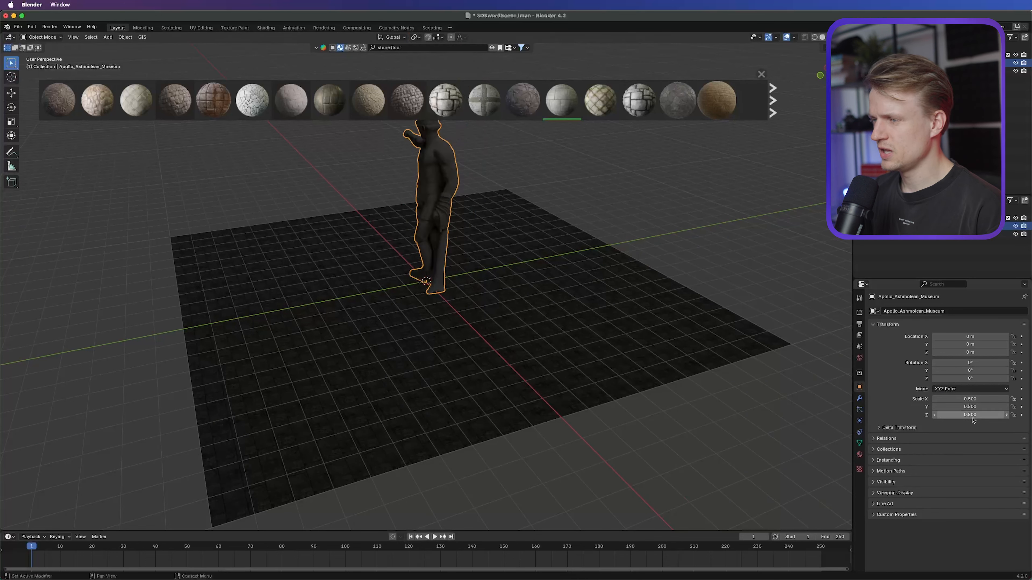
Step: Set the Apollo statue's scale to 0.1 on all three axes
middle_drag(510, 226, 634, 285)
click(970, 399)
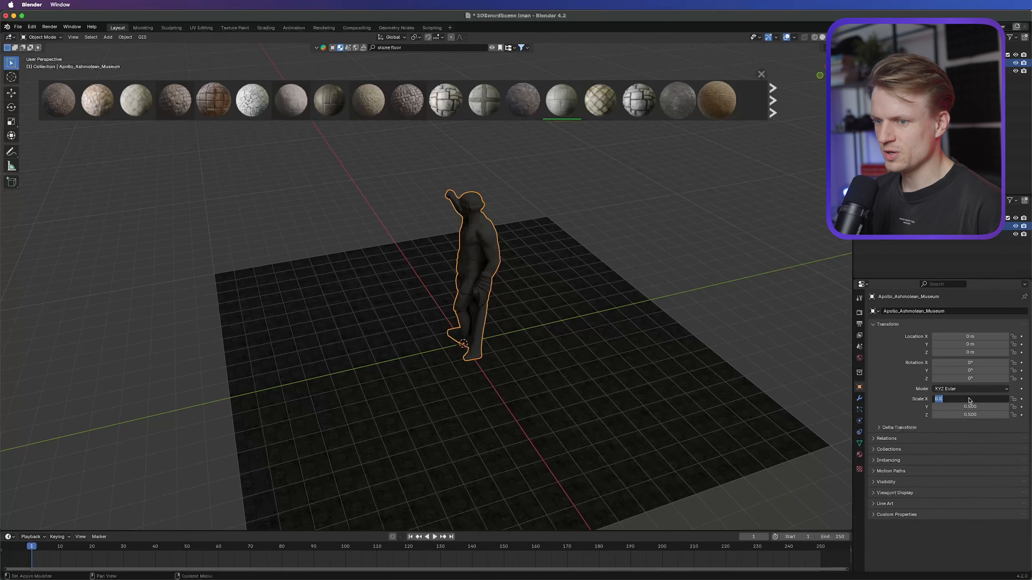
key(Tab)
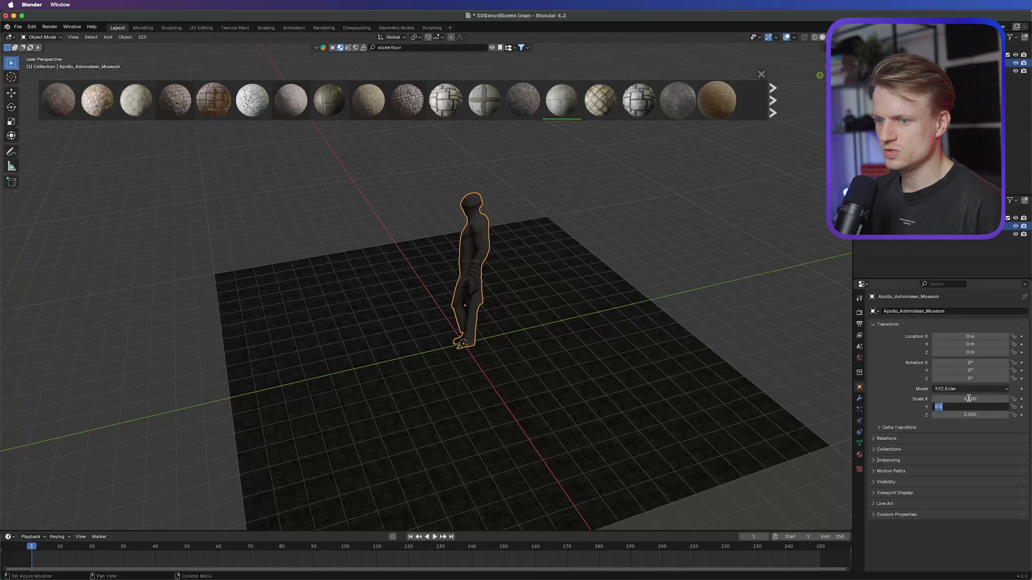
text(0.1)
key(Tab)
text(0)
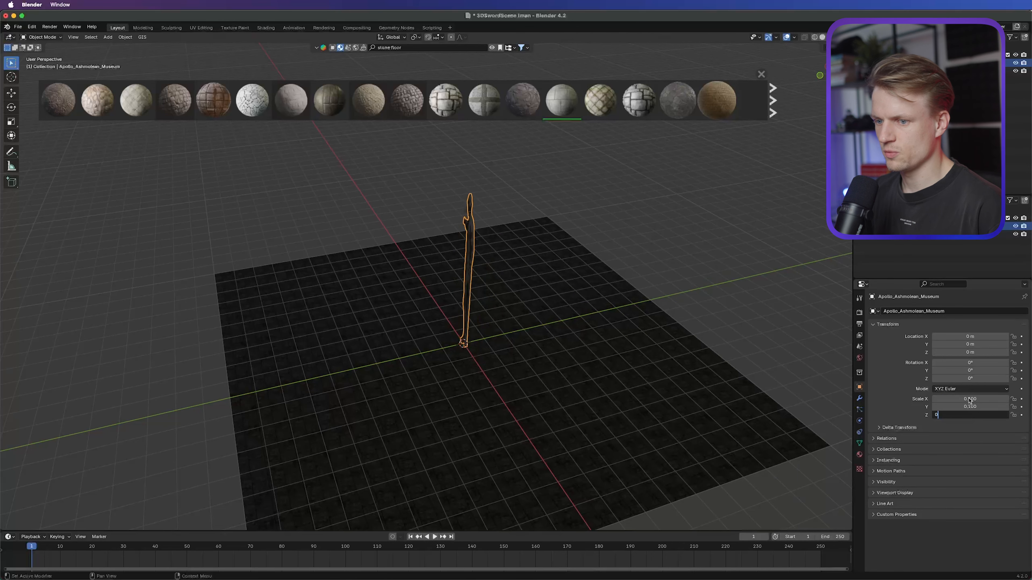
text(.1)
key(Return)
Step: Scale the Apollo statue up uniformly to about 0.216 and close the material asset bar
scroll(567, 359, up, 5)
ctrl+middle_drag(508, 362, 444, 272)
ctrl+middle_drag(461, 230, 420, 333)
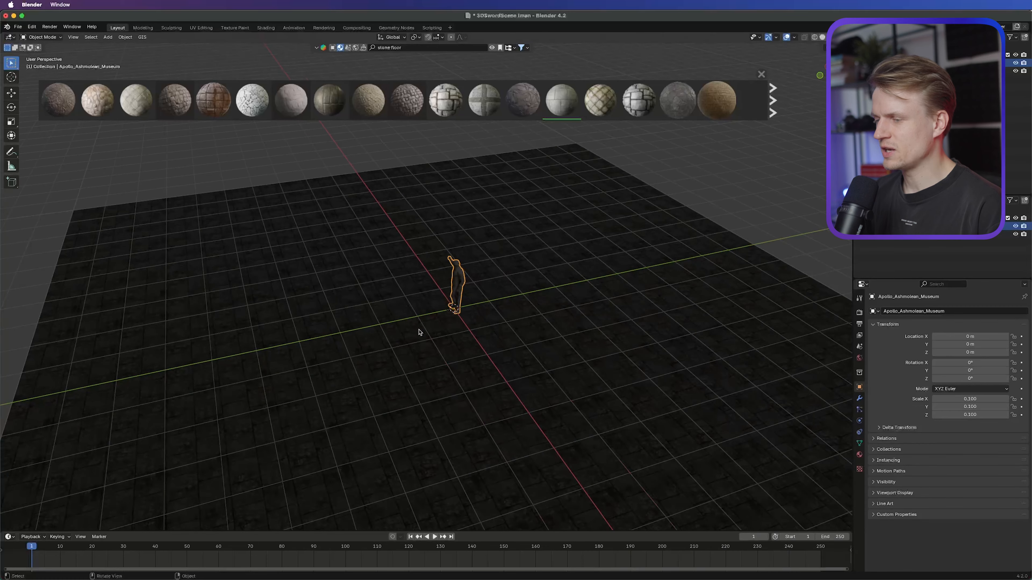
key(s)
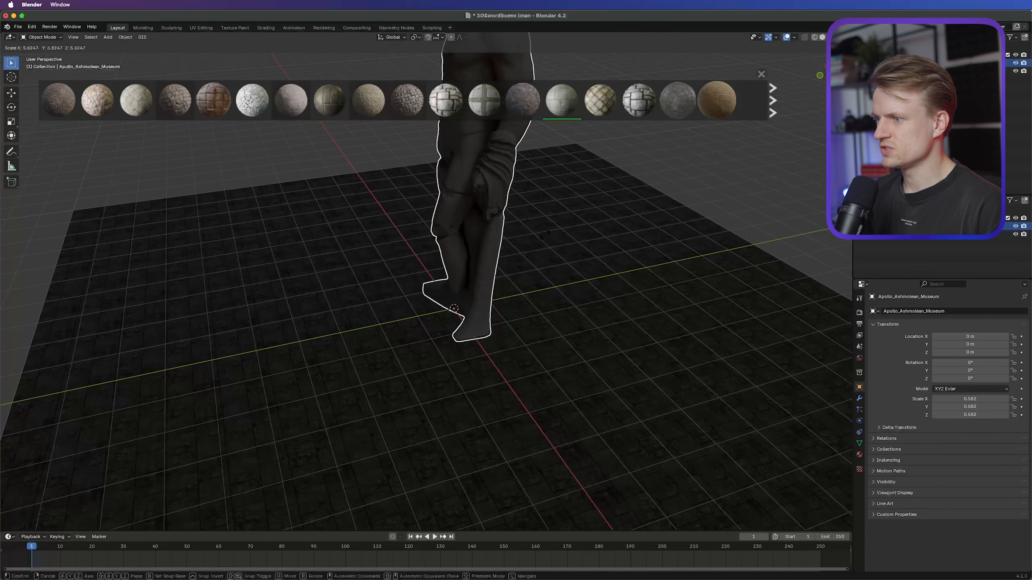
click(488, 283)
middle_drag(488, 282, 762, 76)
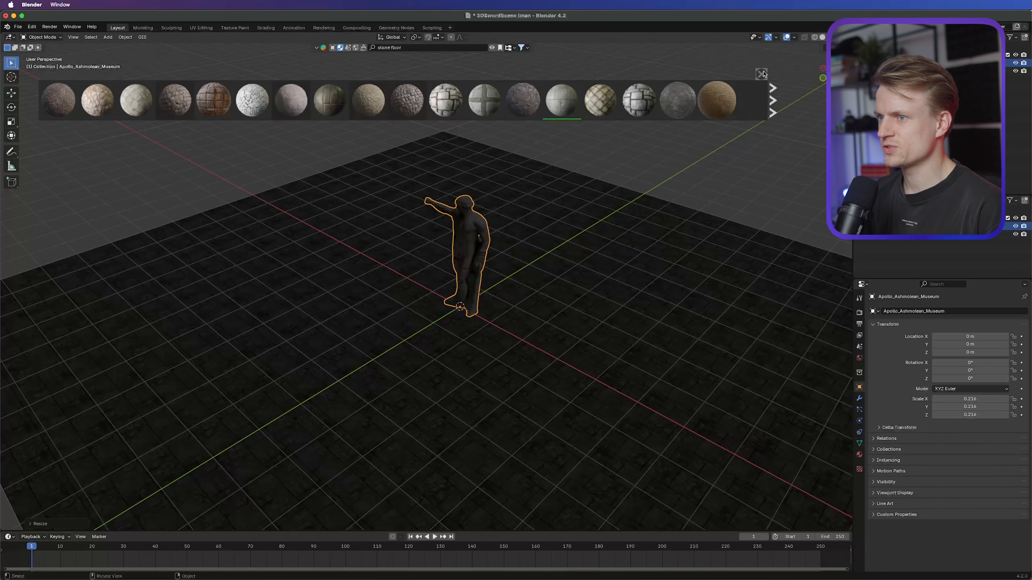
click(761, 74)
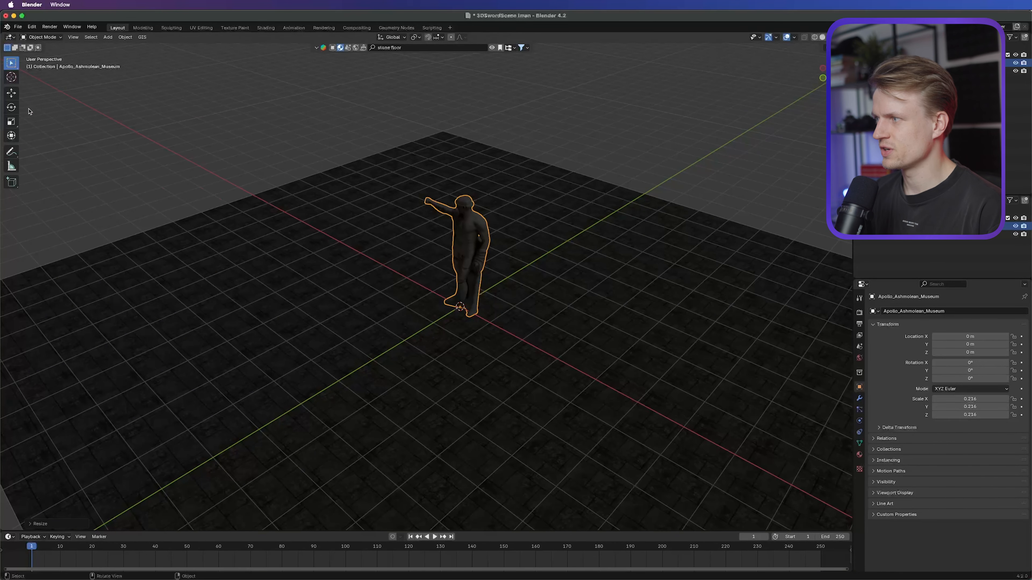
Step: Move the Apollo statue about 3.35 m along the positive Y axis
key(g)
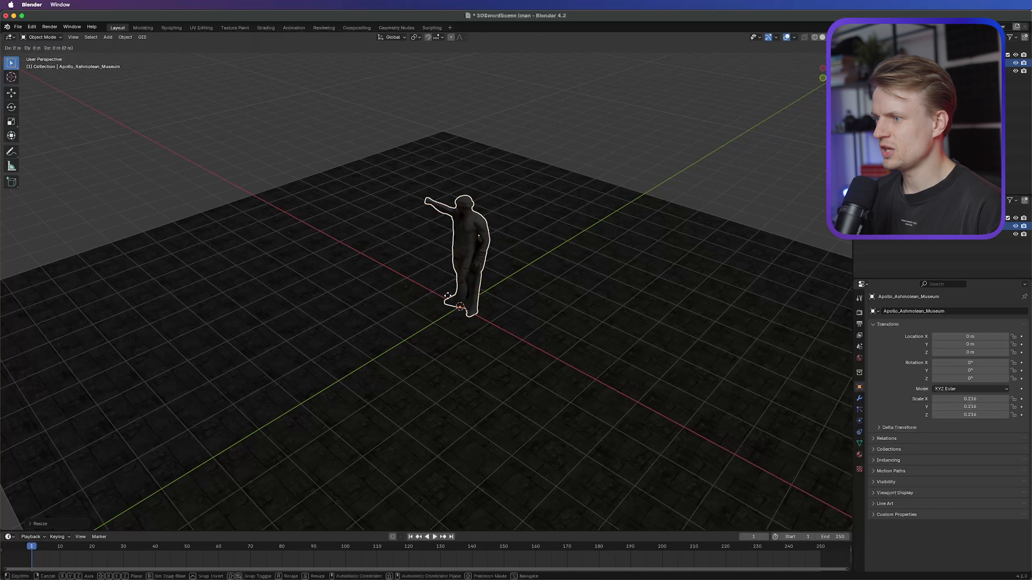
key(y)
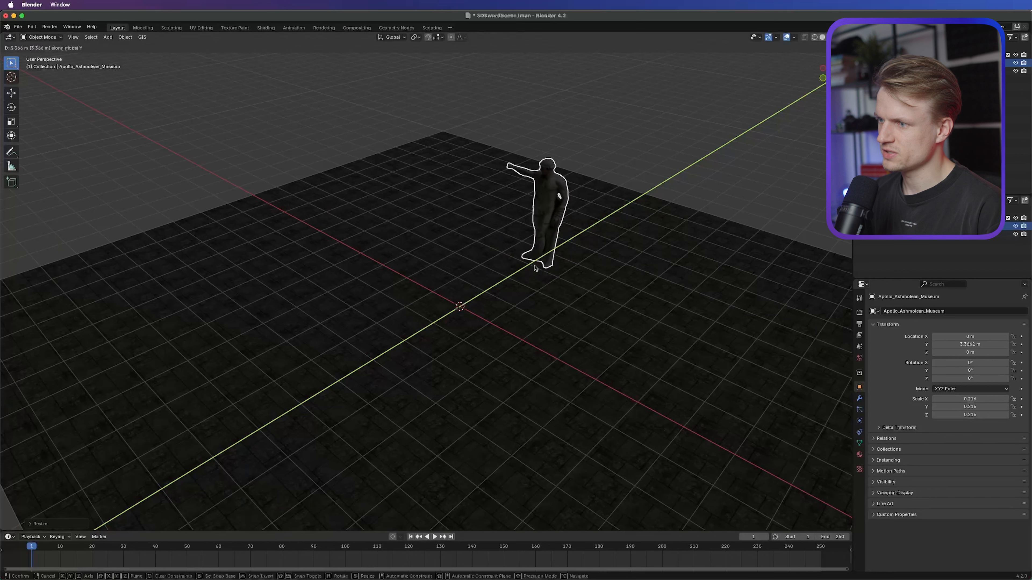
click(534, 268)
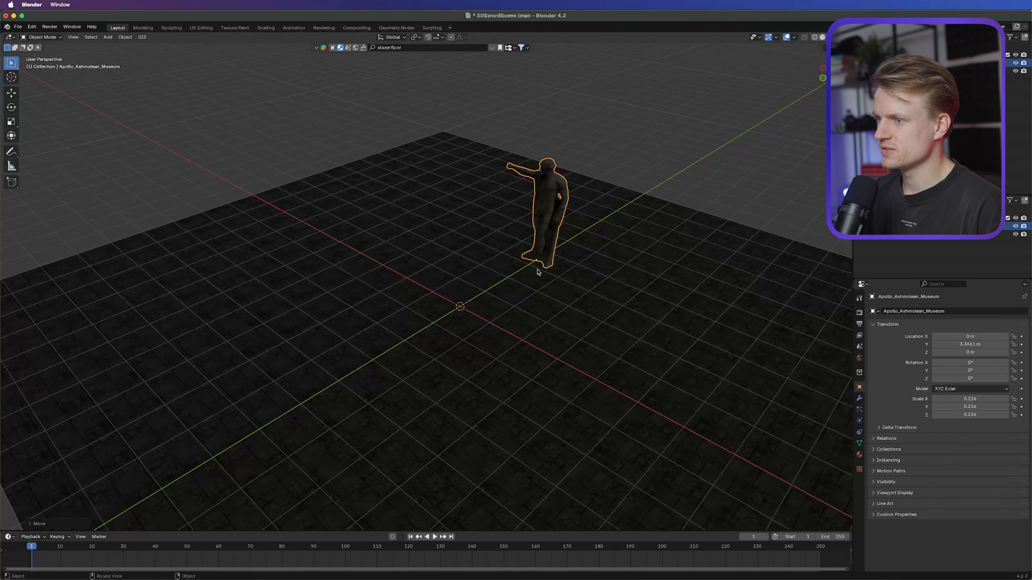
Step: Import ionic_column.glb from the Column folder with the default glTF settings
key(super+Tab)
drag(794, 264, 467, 309)
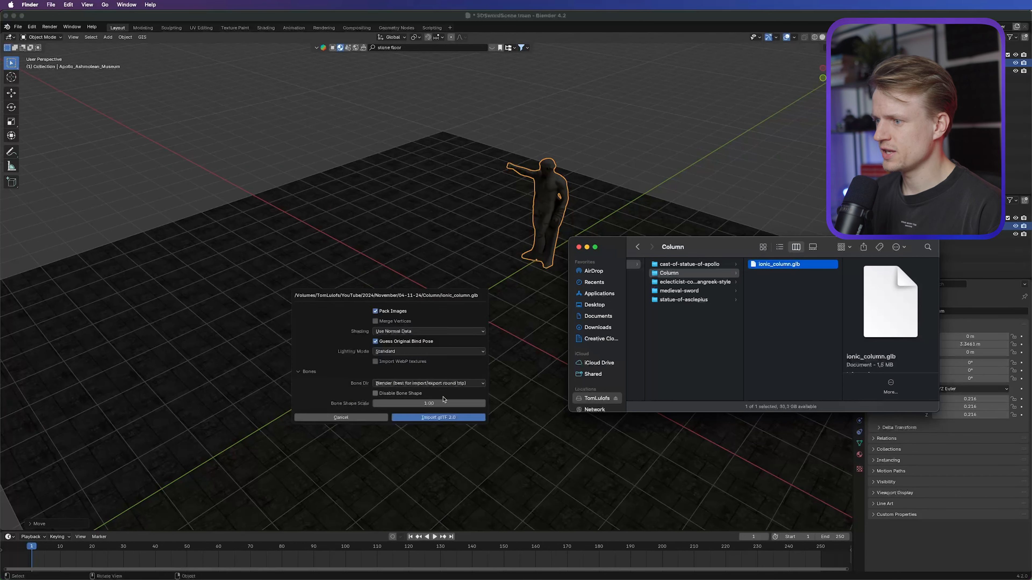
click(439, 417)
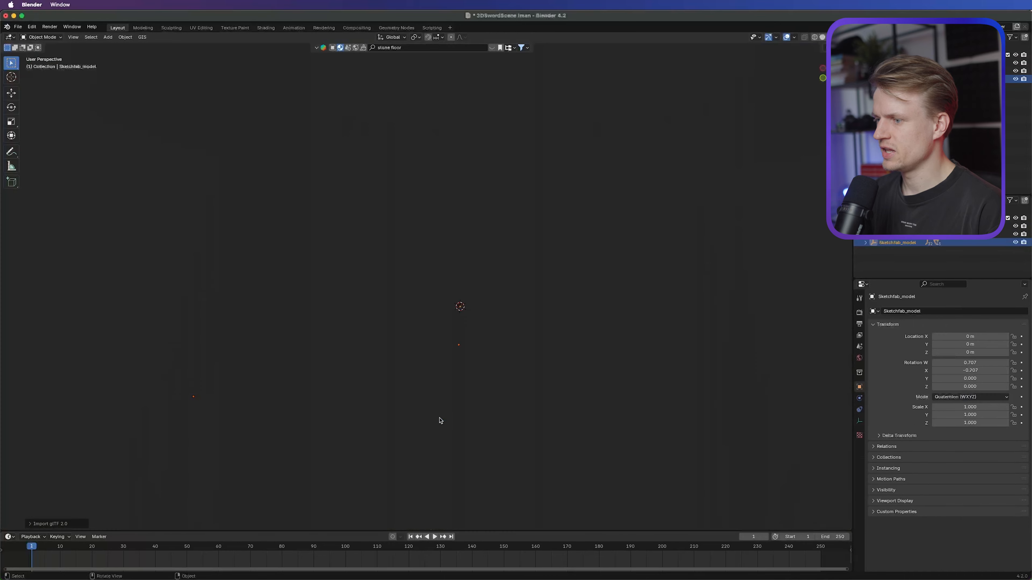
Step: Scale the imported ionic column down to 0.1 on all three axes
scroll(476, 313, down, 6)
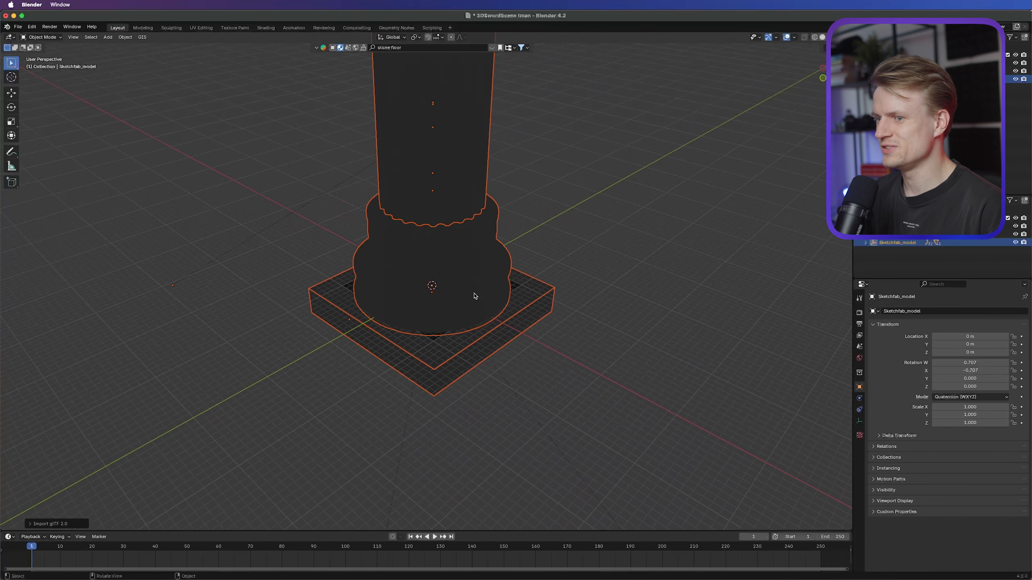
scroll(475, 295, up, 5)
double_click(979, 408)
text(0.1)
key(Return)
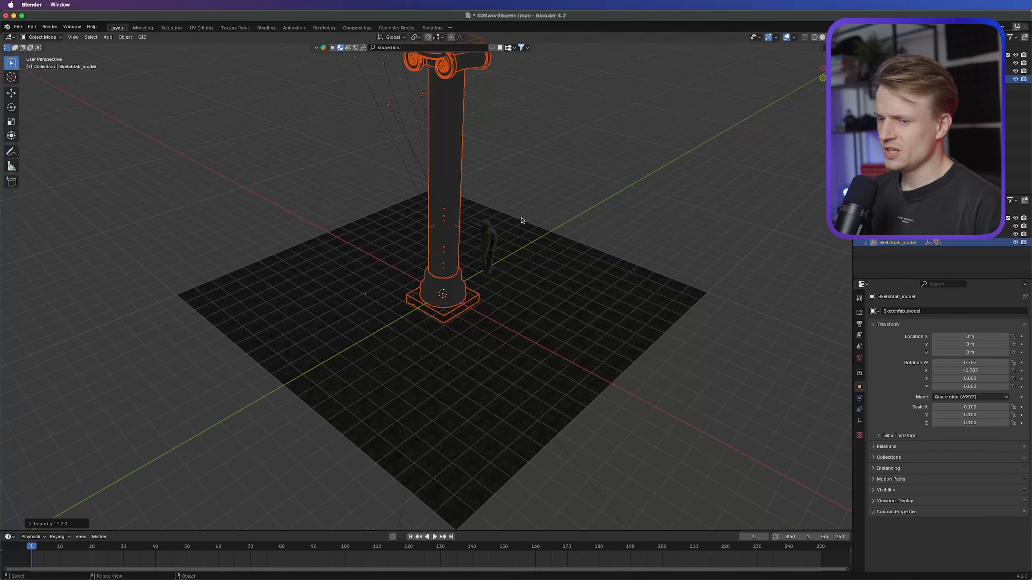
Step: Move the ionic column away from the origin to about X -5.5 m, Y 4.6 m
mouse_move(521, 221)
middle_down()
mouse_move(380, 196)
mouse_move(341, 219)
mouse_move(279, 228)
mouse_move(539, 217)
middle_up()
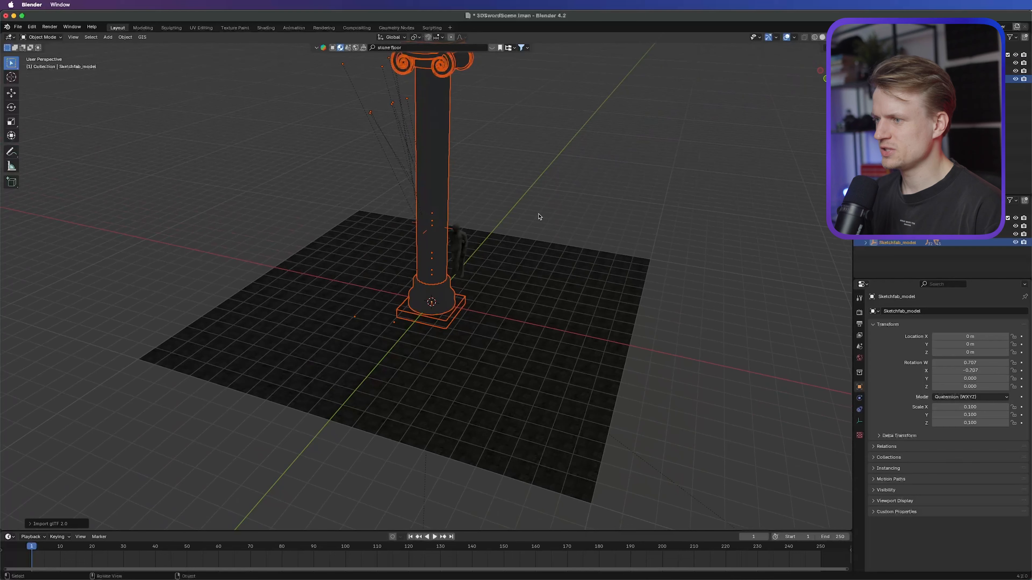
middle_drag(484, 274, 476, 317)
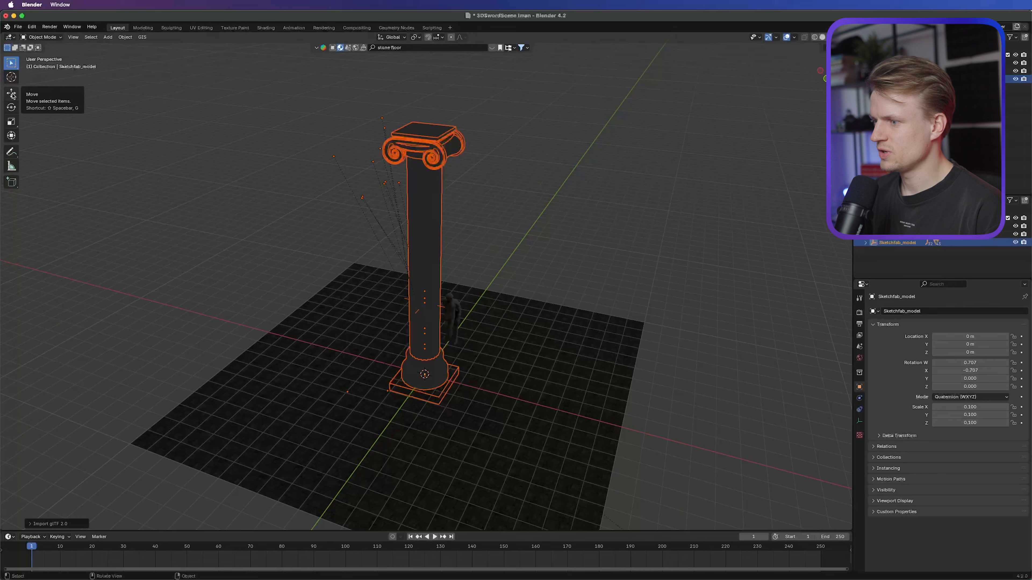
click(11, 93)
drag(442, 316, 350, 294)
middle_drag(443, 301, 368, 282)
drag(369, 282, 454, 287)
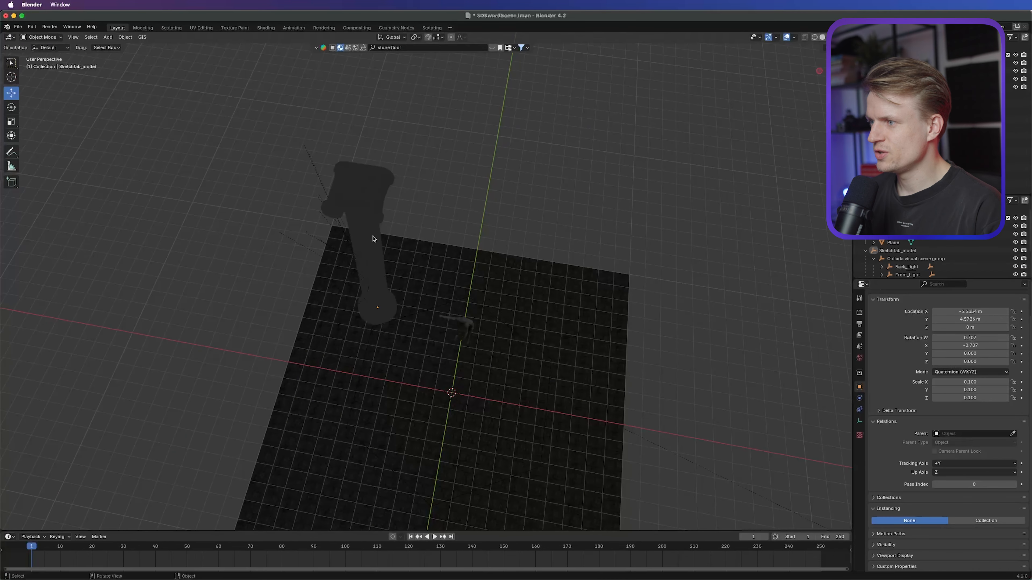
Step: Select the whole hierarchy of Sketchfab_model and switch the viewport to the top view
click(892, 252)
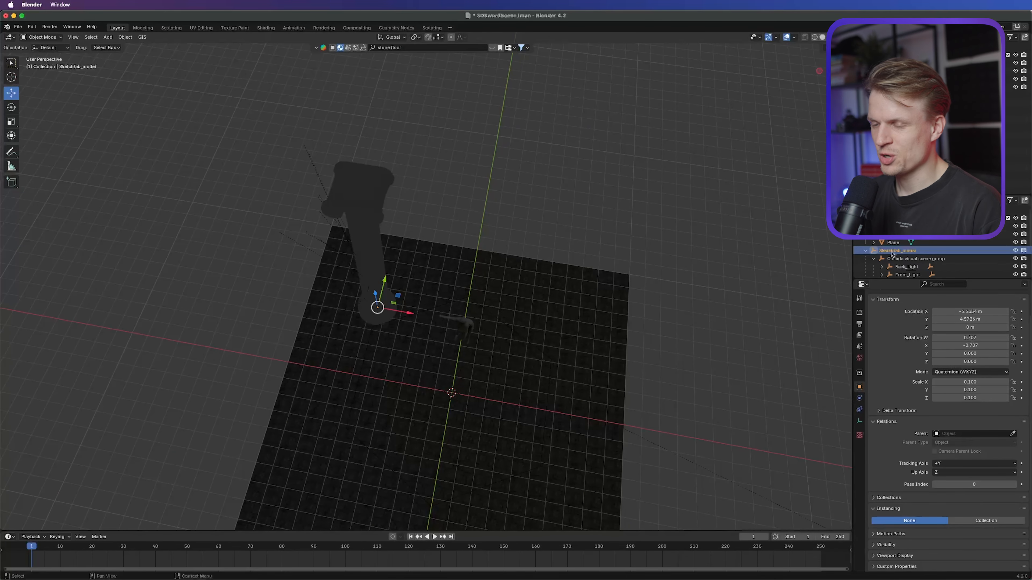
right_click(891, 252)
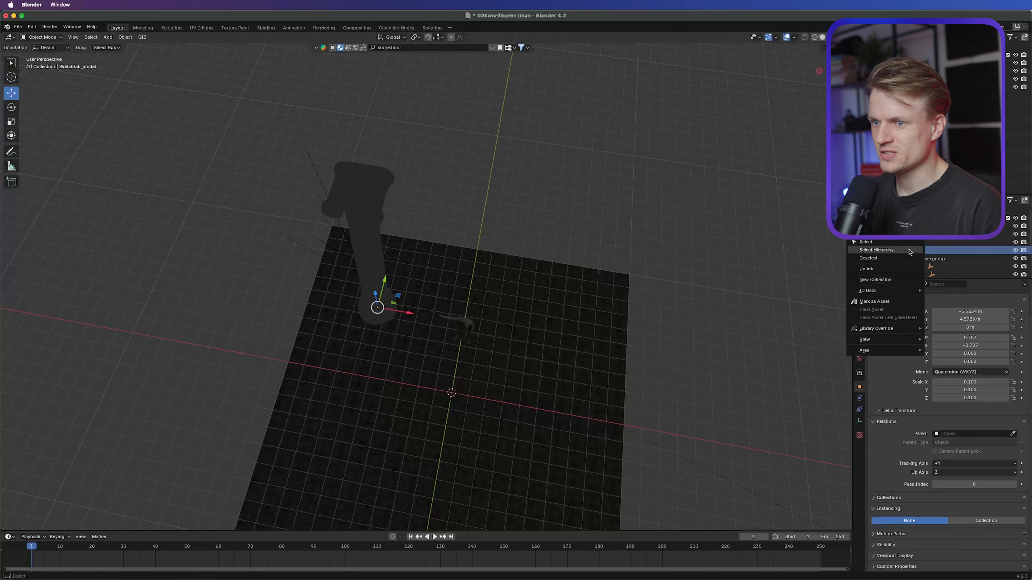
click(876, 250)
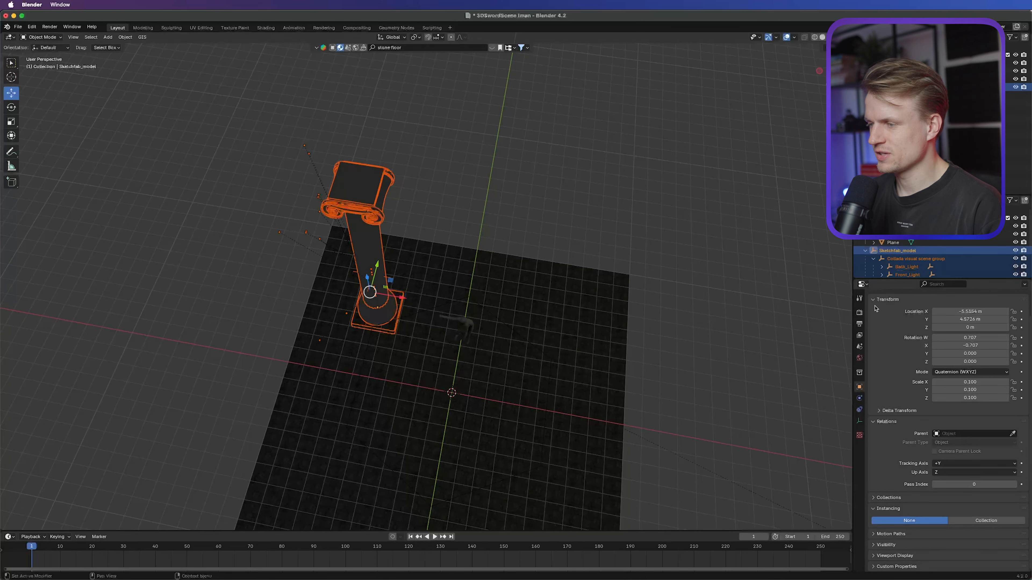
click(74, 37)
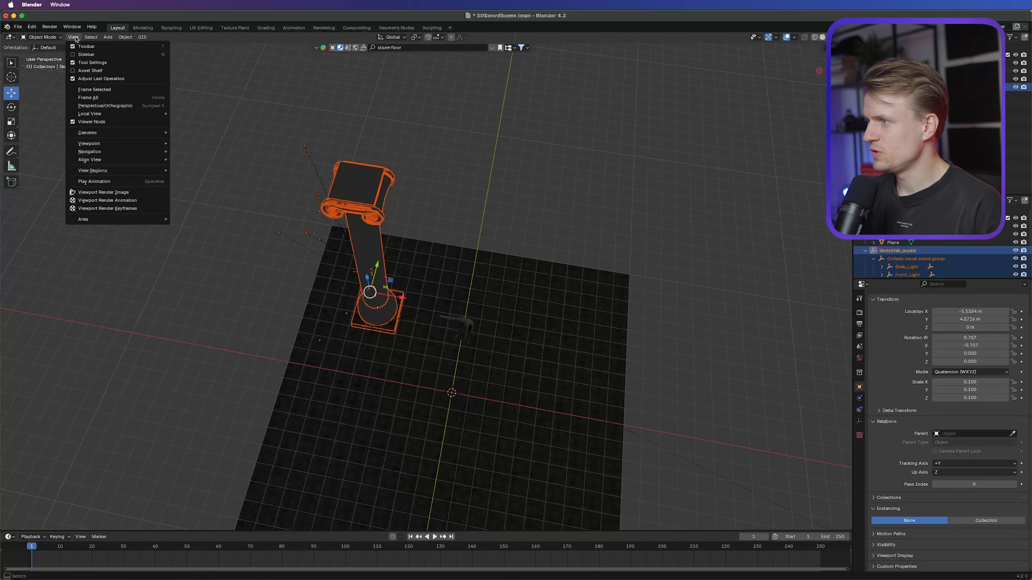
mouse_move(122, 143)
click(216, 154)
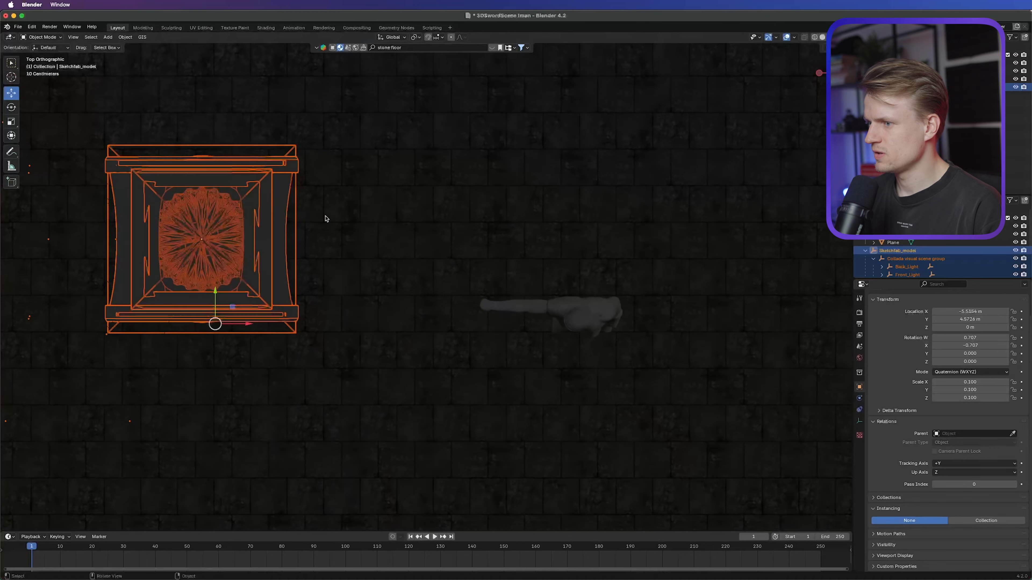
Step: Move the column to about X -4.8 m, Y 5.15 m and rotate it about 37° around the vertical axis
scroll(398, 241, down, 5)
scroll(397, 242, up, 2)
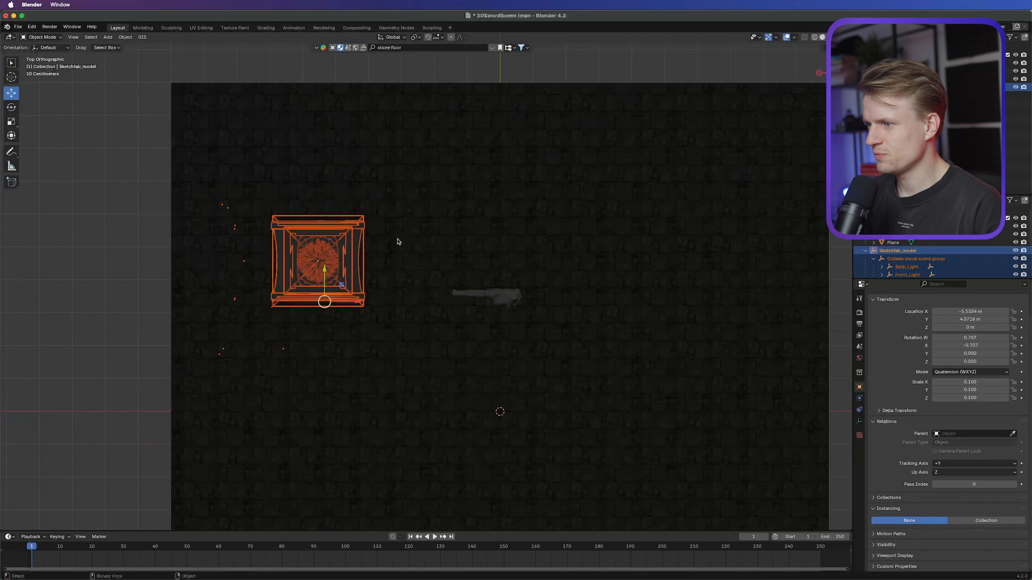
scroll(398, 241, down, 3)
scroll(398, 241, up, 1)
shift+middle_drag(398, 242, 333, 196)
drag(316, 249, 349, 249)
mouse_move(323, 215)
mouse_down()
mouse_move(320, 202)
mouse_move(308, 206)
mouse_up()
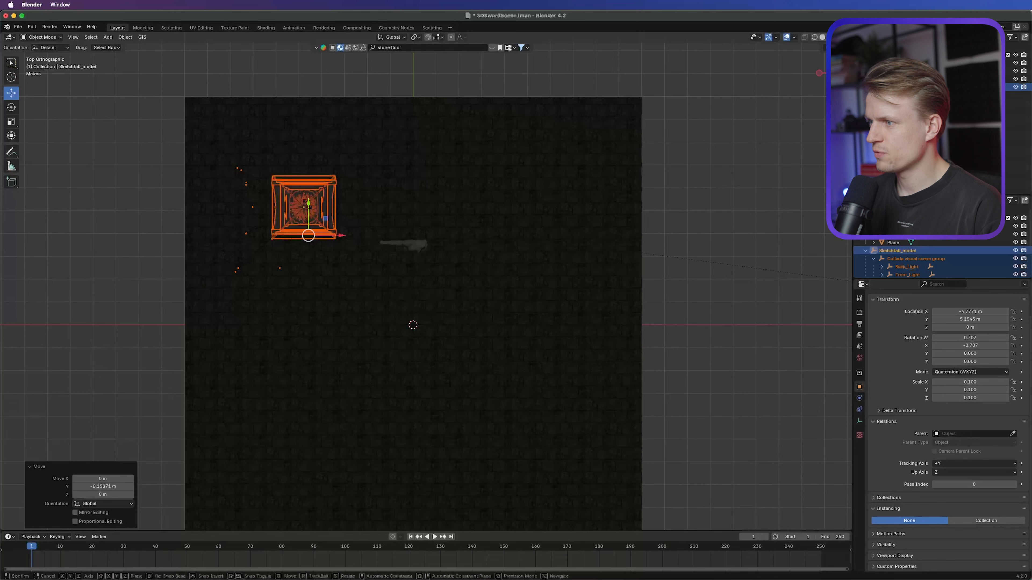
key(r)
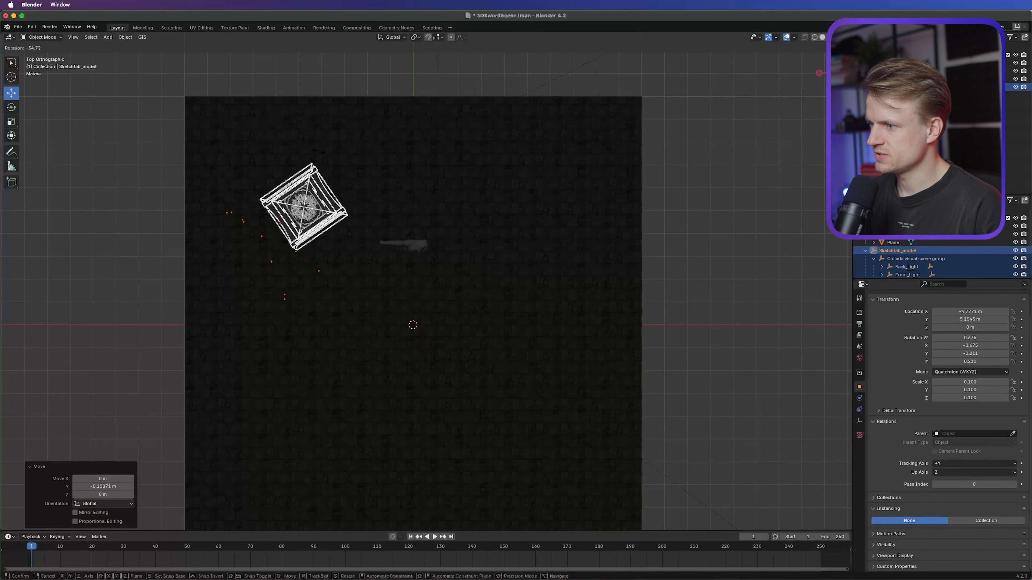
click(317, 154)
Step: Duplicate the column to about X 4.7 m, Y 5.2 m and rotate the copy about 71° around the vertical axis
key(shift+d)
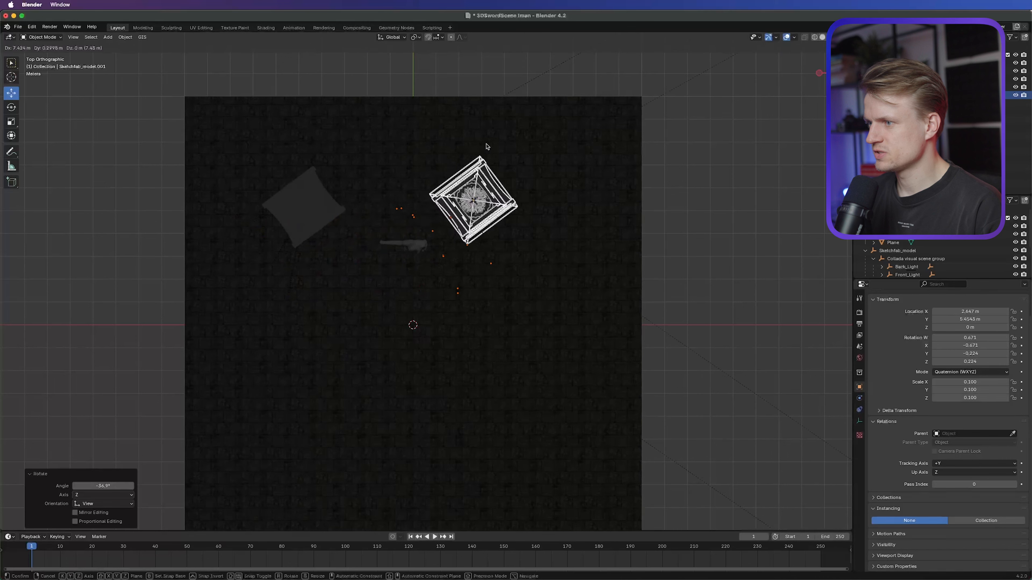
click(665, 135)
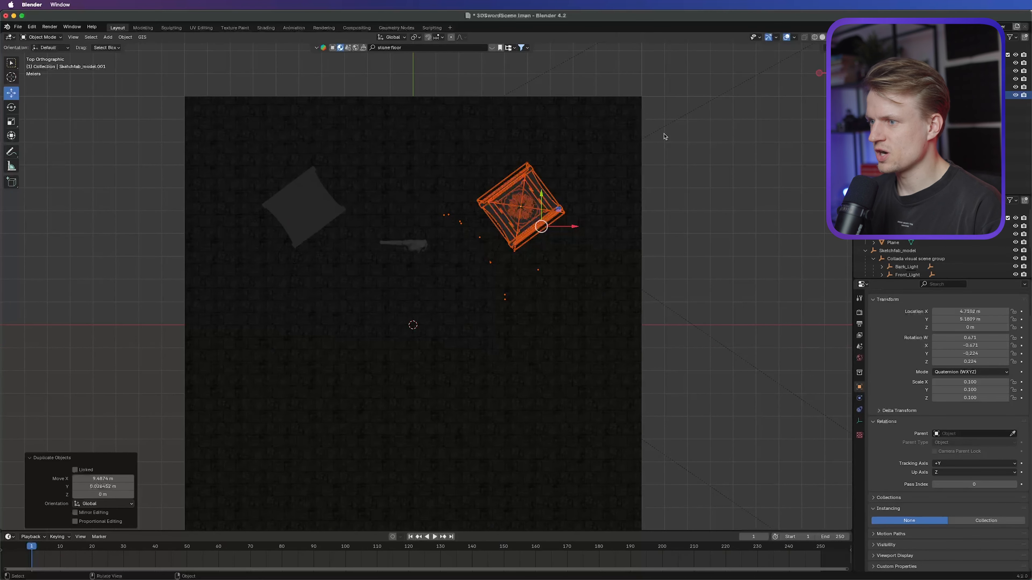
key(r)
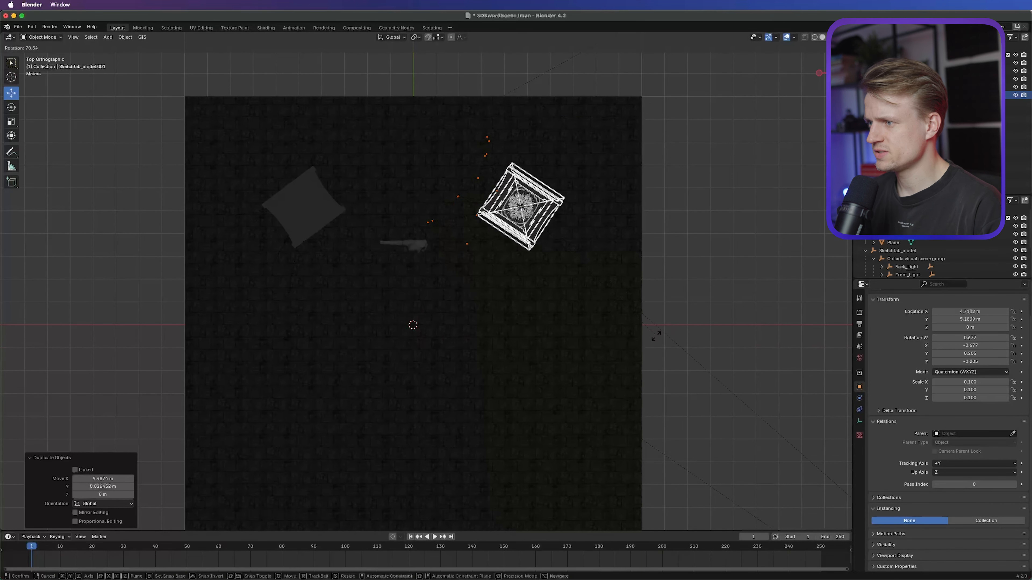
click(655, 339)
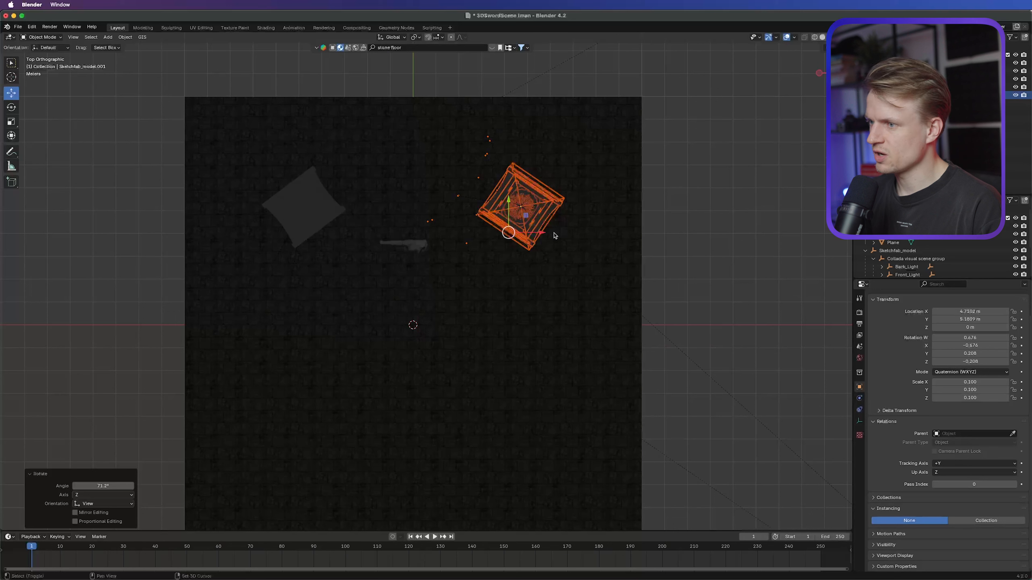
Step: Duplicate the rotated column to about X 6.45 m, Y -0.15 m and rotate the copy square to the floor's edges
key(shift+d)
click(563, 356)
key(r)
click(544, 396)
drag(555, 335, 565, 335)
Step: Duplicate the squared column to the opposite side at about X -6.4 m, Y -0.2 m and clear the selection
key(shift+d)
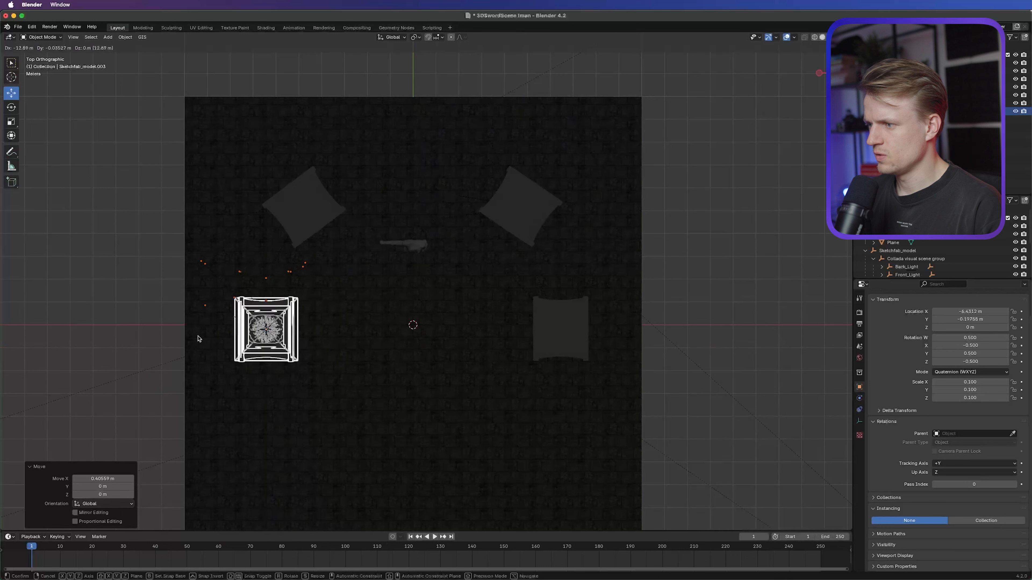
click(198, 339)
click(514, 205)
click(595, 191)
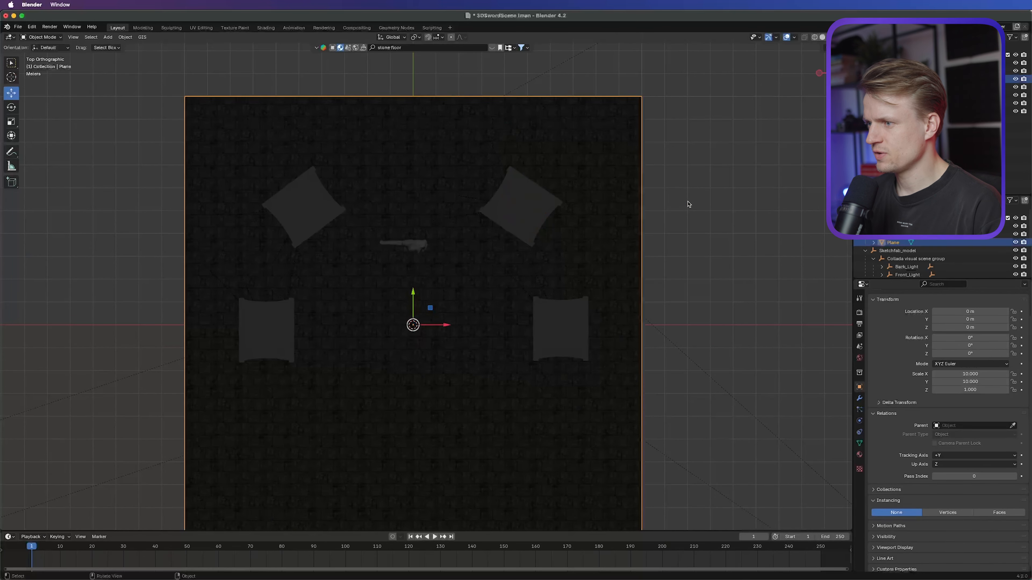
click(766, 260)
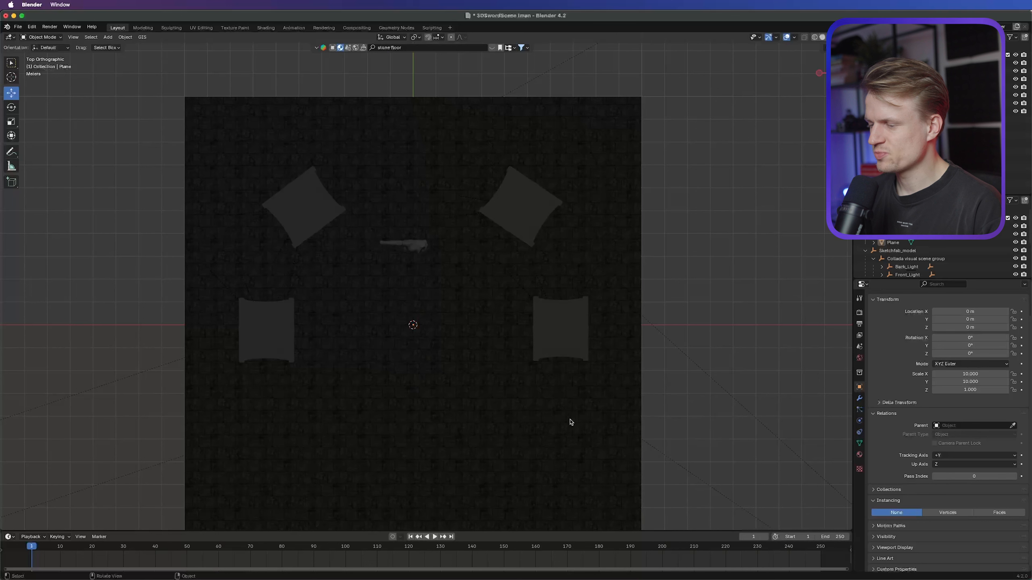
Step: Move the Apollo statue to about X -1.7 m, Y 6.1 m and rotate it about 16° around the vertical axis
click(415, 246)
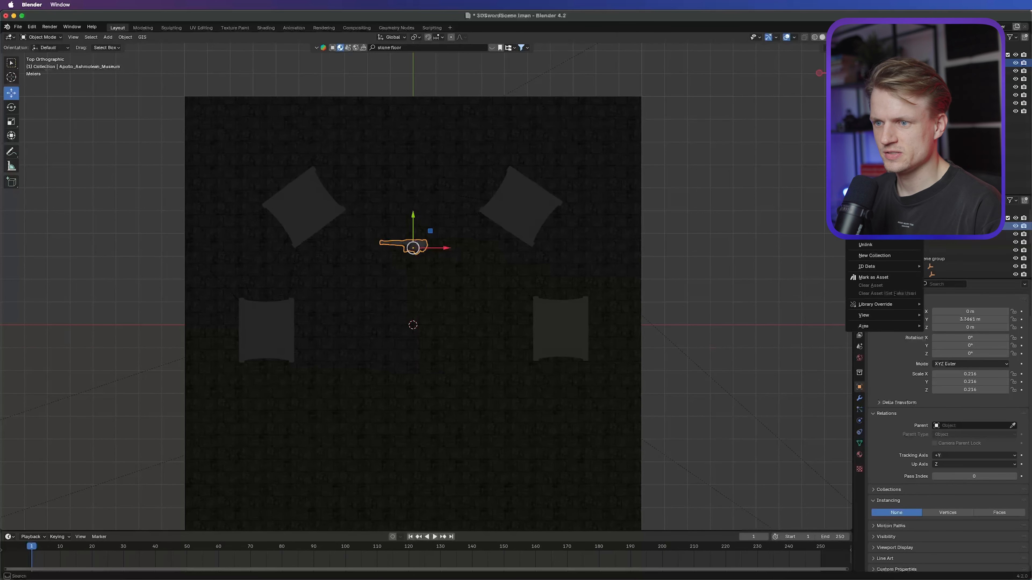
drag(439, 250, 404, 256)
drag(390, 221, 396, 185)
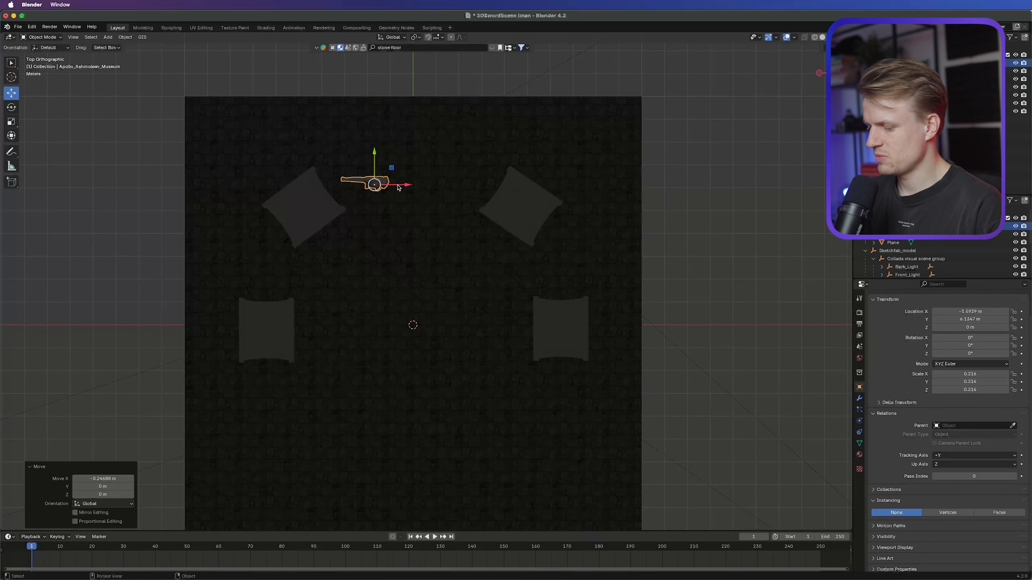
key(r)
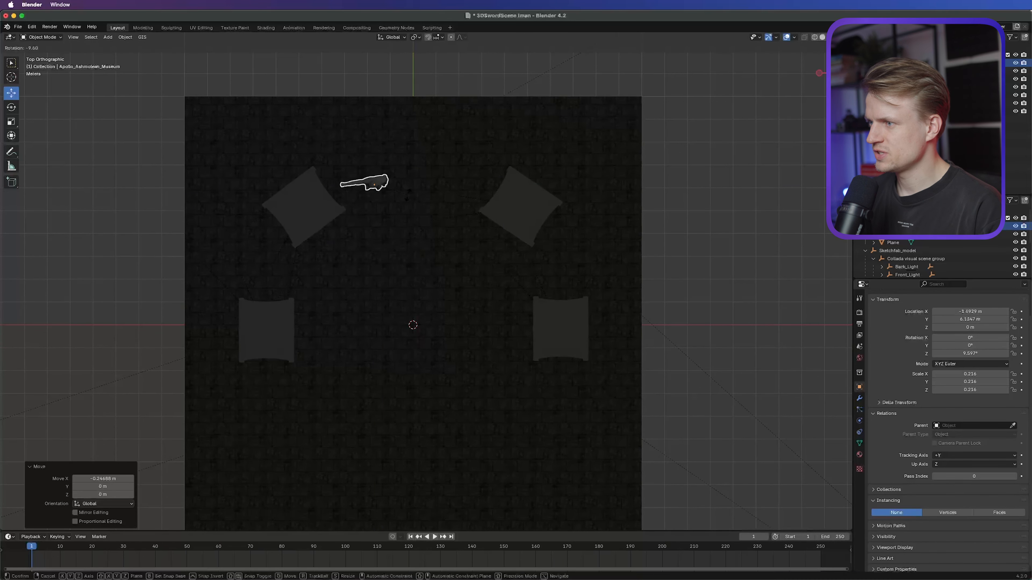
click(408, 191)
Step: Switch to Finder, extract model.zip from the statue-of-asclepius source folder, and import model.obj into the Blender scene
key(super+Tab)
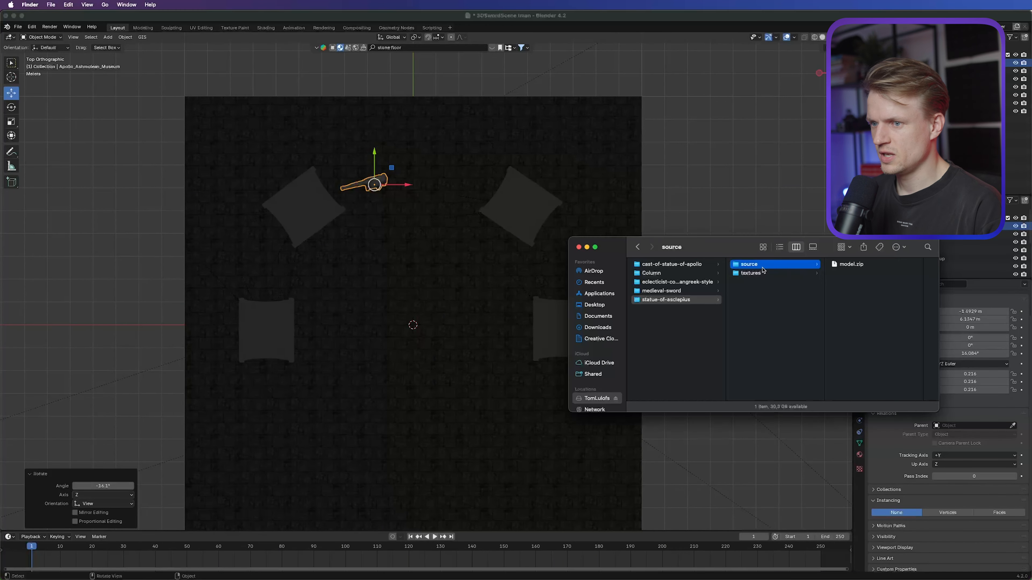
double_click(846, 265)
click(846, 264)
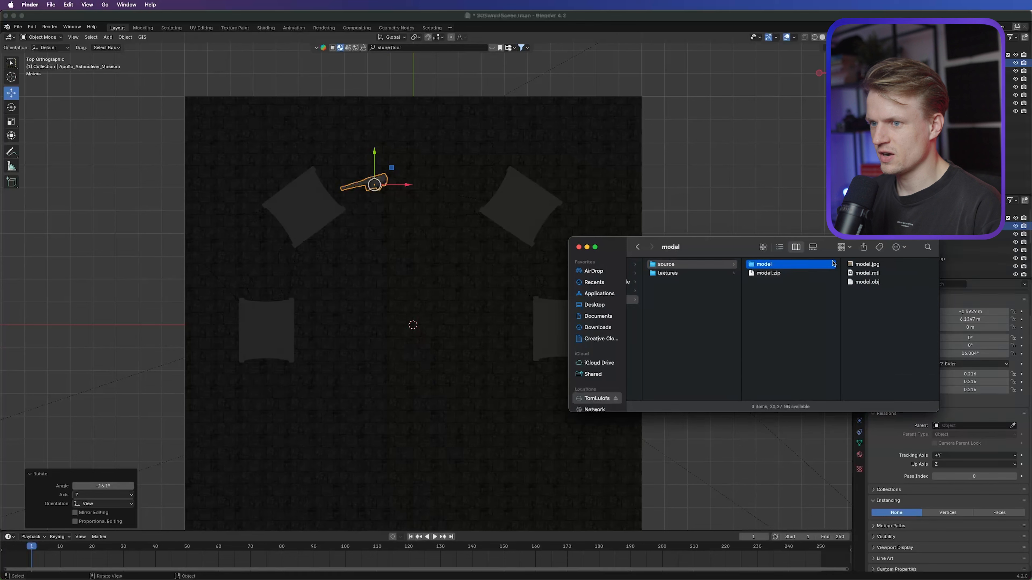
click(870, 286)
drag(792, 282, 486, 265)
click(452, 387)
click(452, 387)
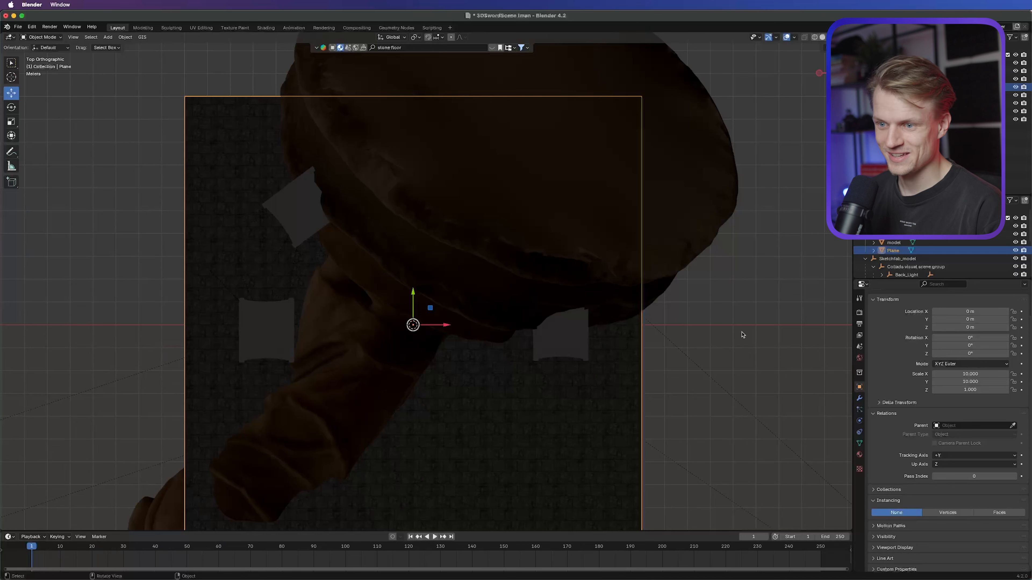
Step: Scale the imported Asclepius statue down to 0.1 on all three axes
click(923, 243)
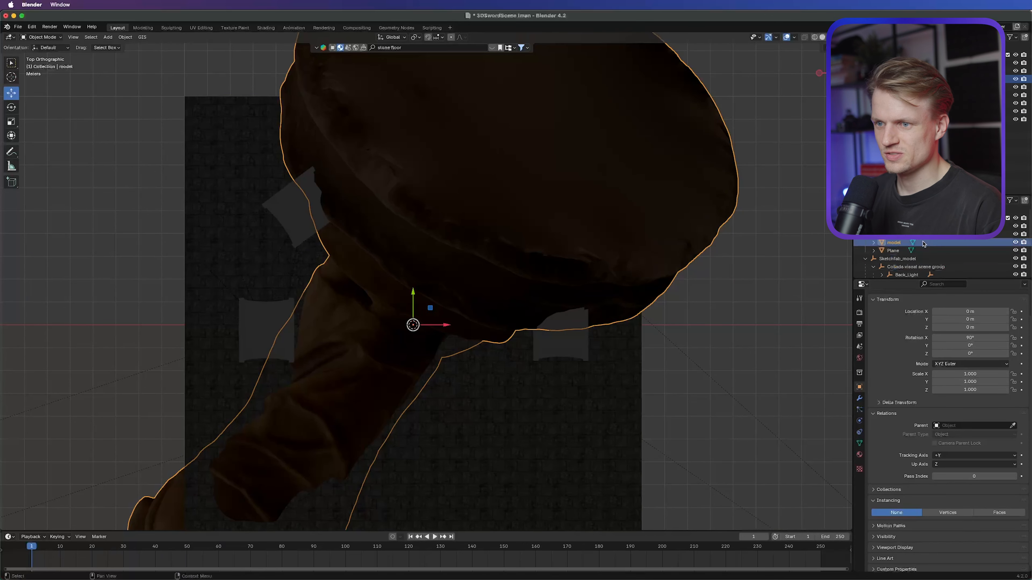
click(971, 374)
text(0.1)
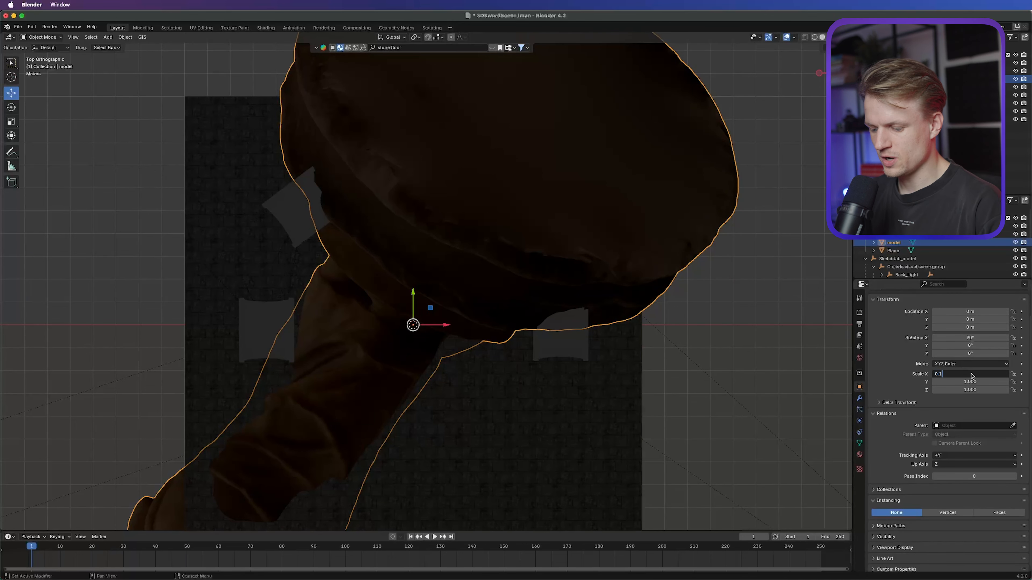
key(Tab)
text(0.1)
key(Tab)
text(0.)
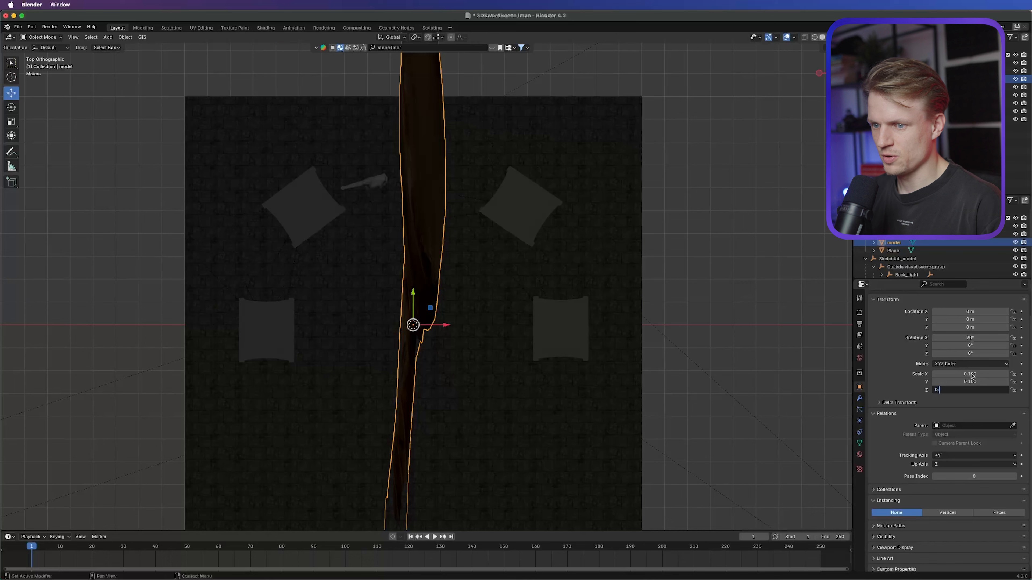
text(1)
key(Return)
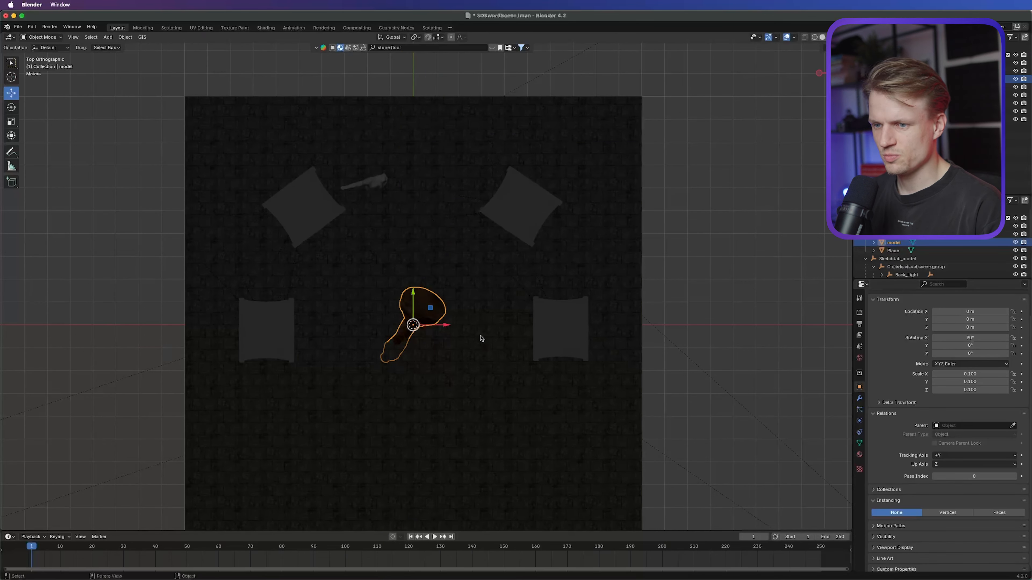
Step: Set the Asclepius statue's X rotation to 0° and move it to about X 1.85 m, Y 5.94 m
click(961, 337)
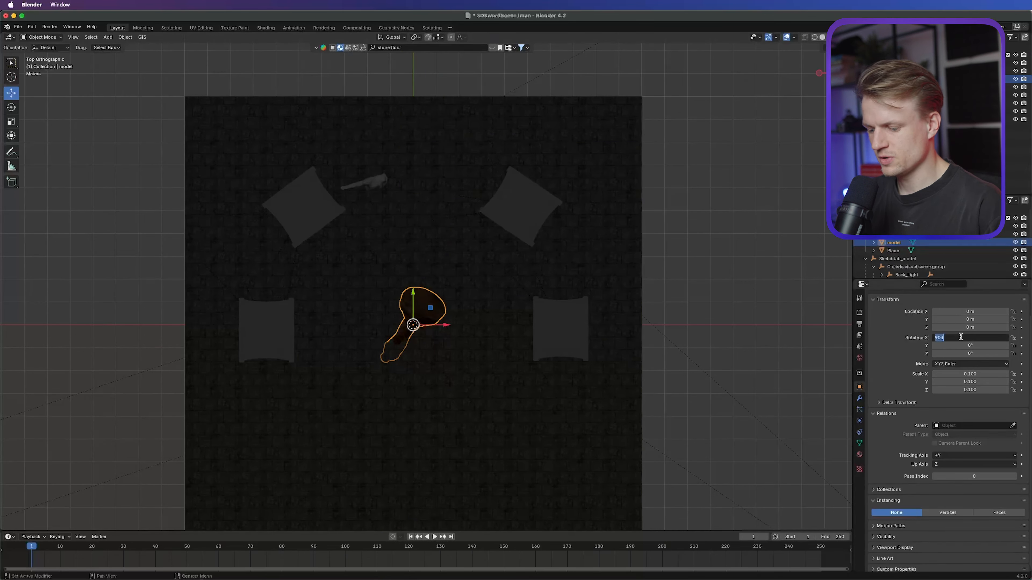
text(0)
key(Return)
drag(447, 326, 460, 176)
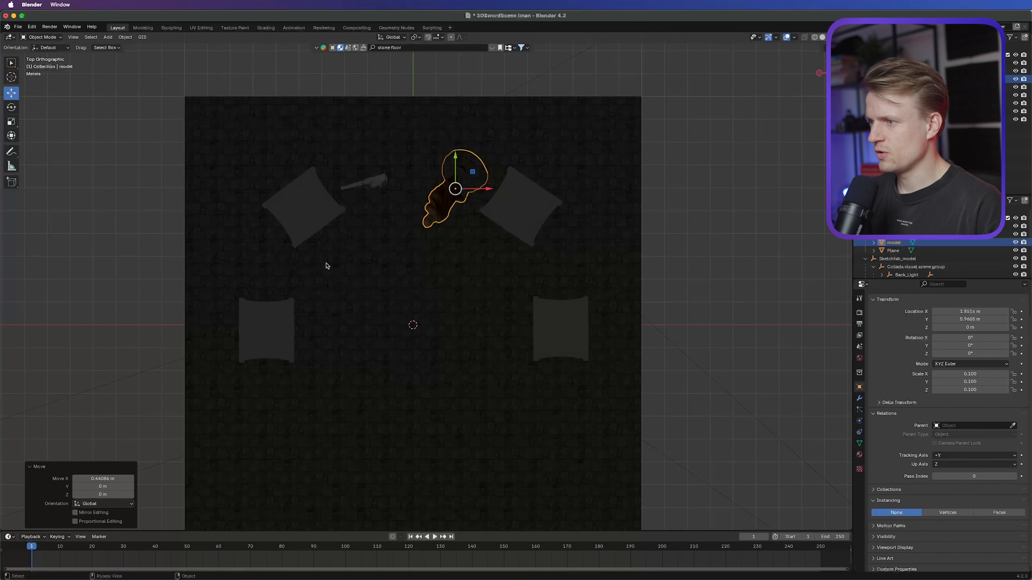
Step: Raise the Asclepius statue to about Z 1.54 m and stand it upright with rotation X -42°, Y 22°
middle_drag(438, 291, 447, 410)
scroll(439, 210, up, 3)
scroll(481, 300, up, 3)
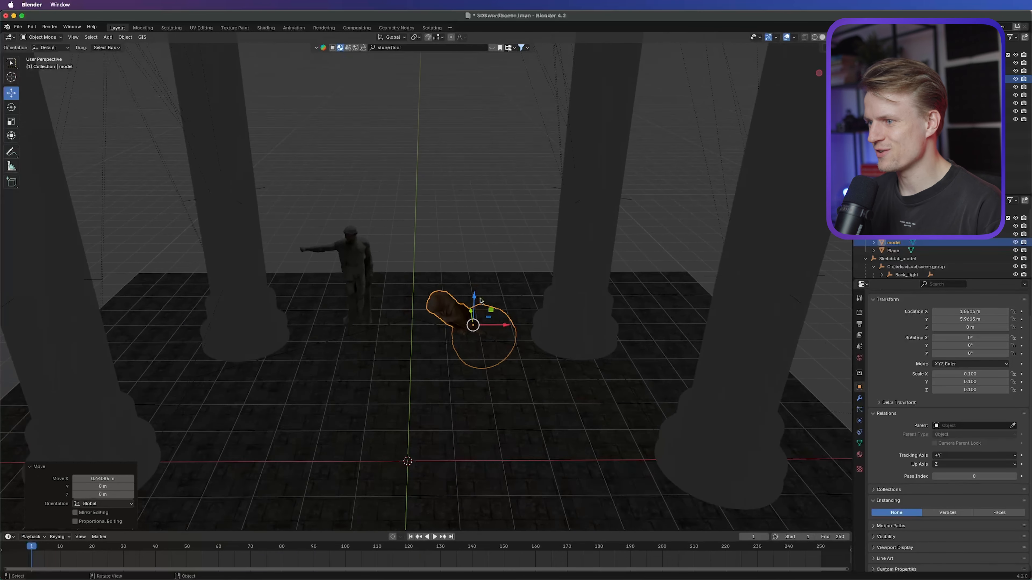
drag(485, 286, 513, 254)
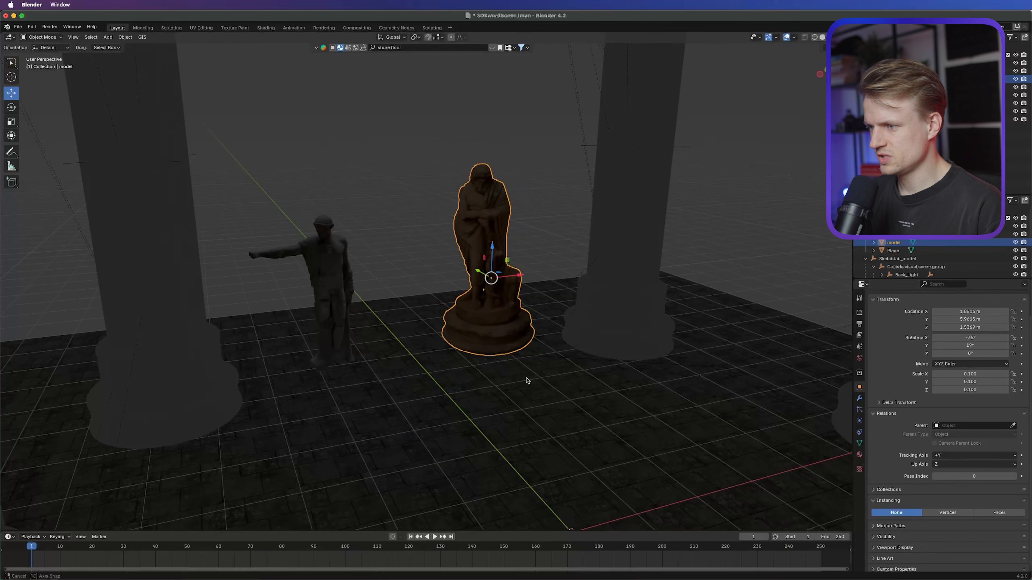
middle_drag(525, 380, 531, 317)
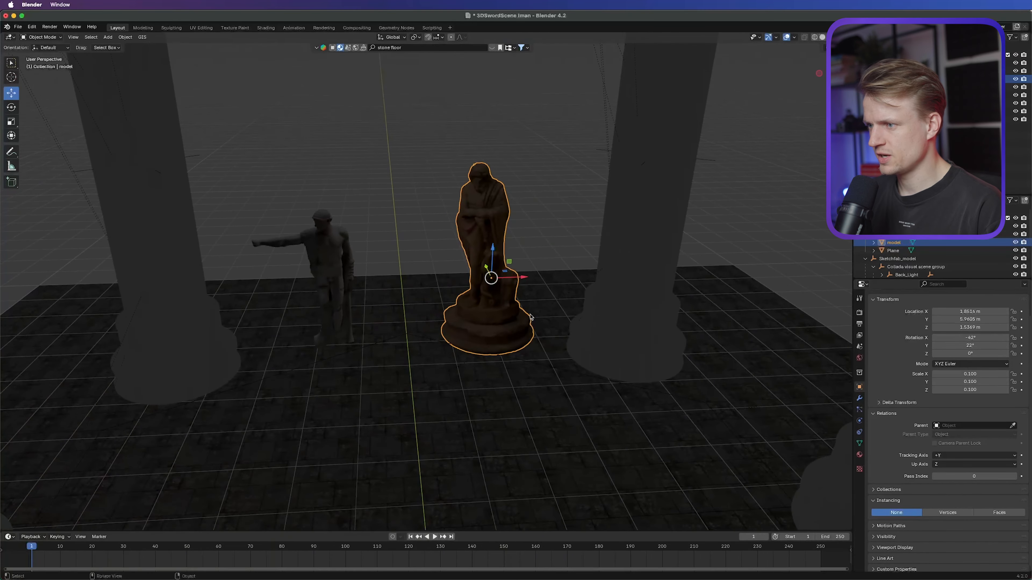
Step: Lower the Asclepius statue to about Z 1.35 m to meet the floor and shift it to about X 2.54 m
drag(493, 247, 494, 256)
mouse_move(499, 301)
middle_down()
mouse_move(502, 271)
mouse_move(502, 329)
mouse_move(503, 293)
middle_up()
scroll(505, 325, down, 2)
drag(500, 285, 522, 288)
middle_drag(522, 288, 524, 289)
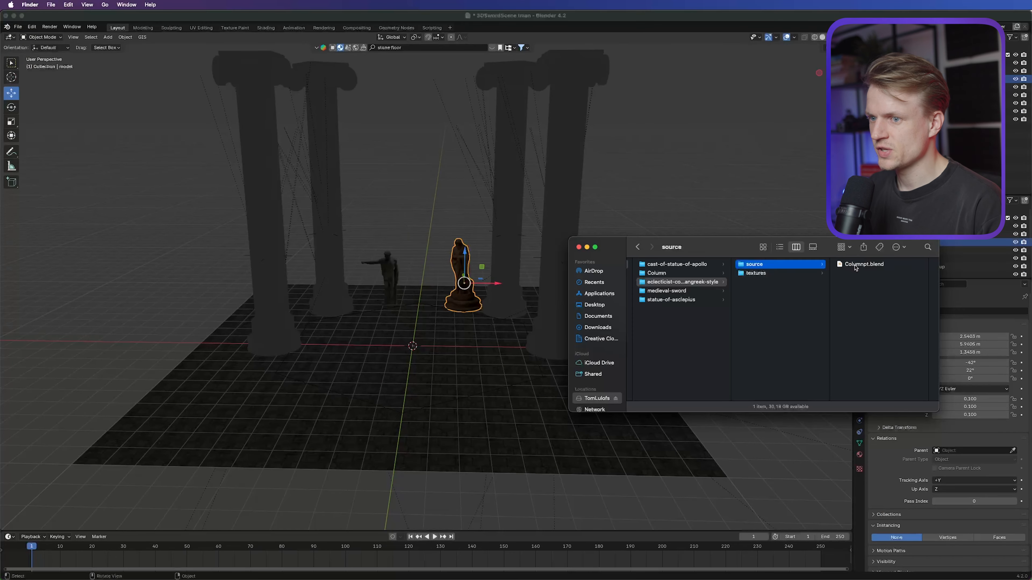
Step: Append the ptolemaic Column object from Columnpt.blend in the eclecticist column's source folder
click(855, 265)
drag(797, 267, 390, 359)
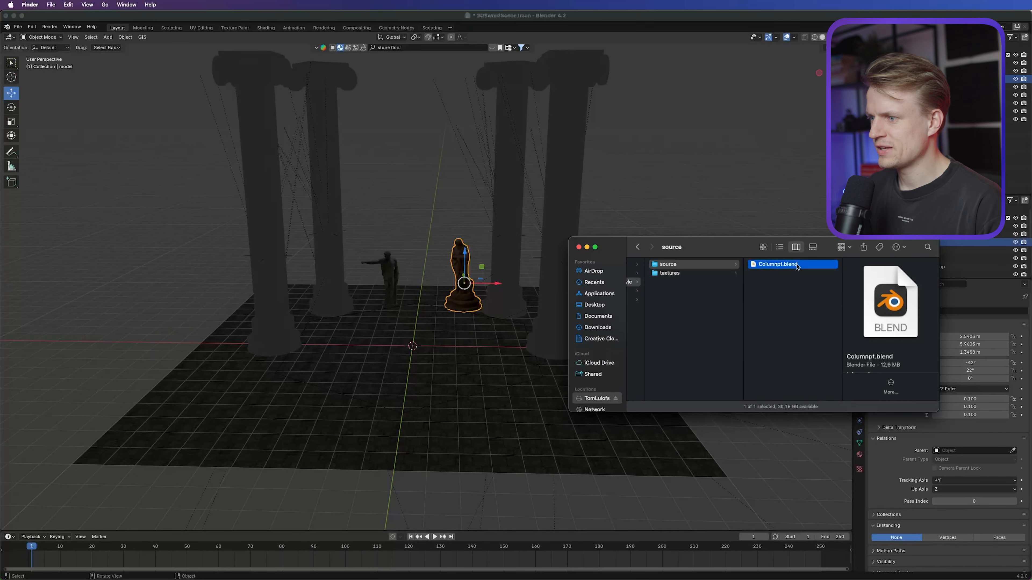
drag(797, 267, 375, 321)
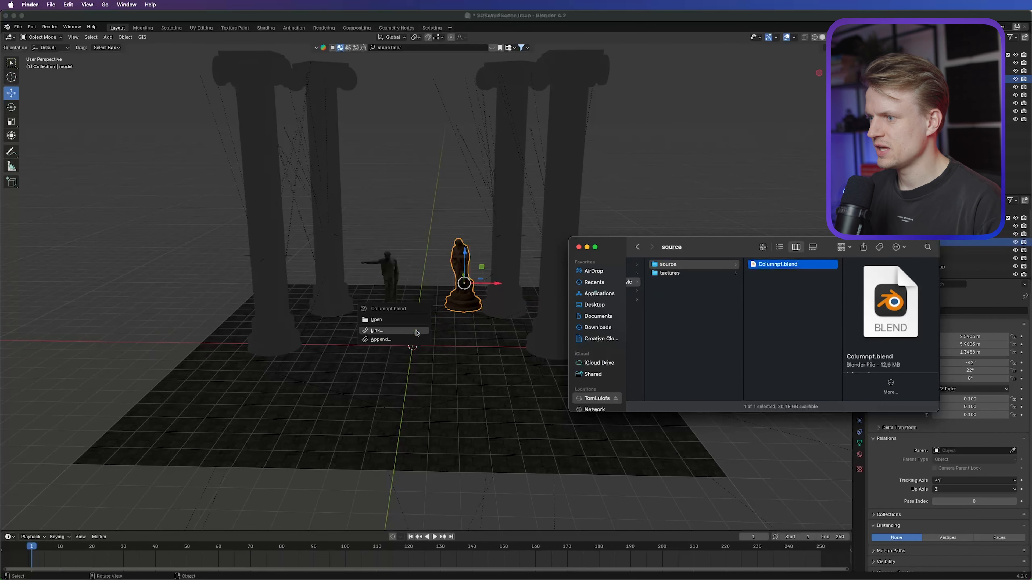
click(376, 340)
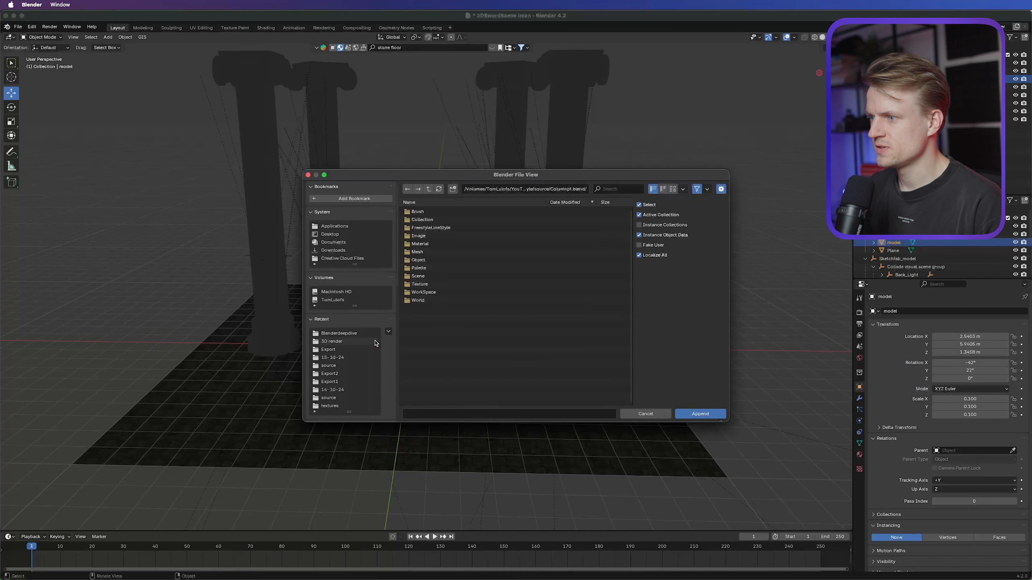
click(418, 260)
click(422, 212)
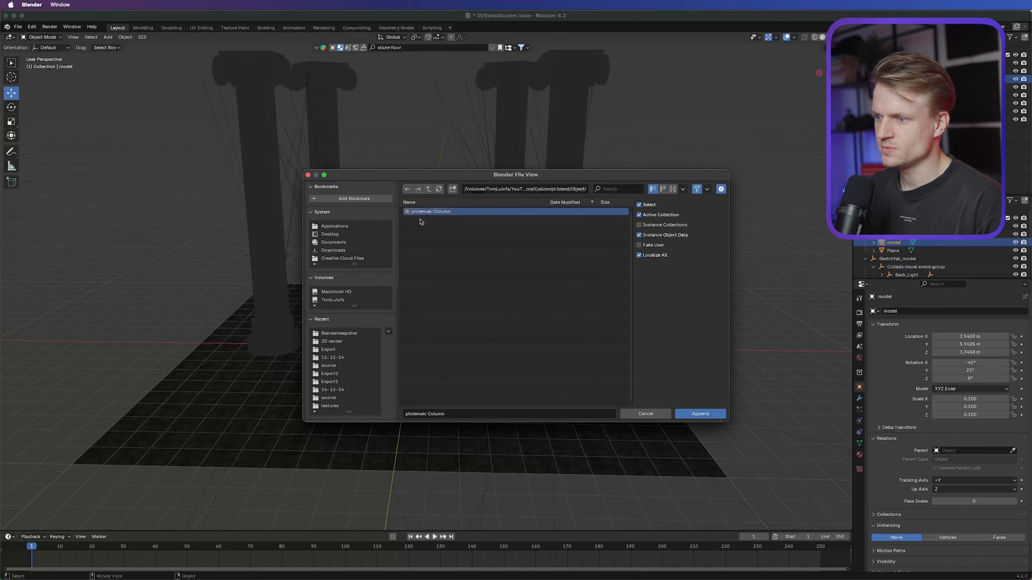
click(700, 414)
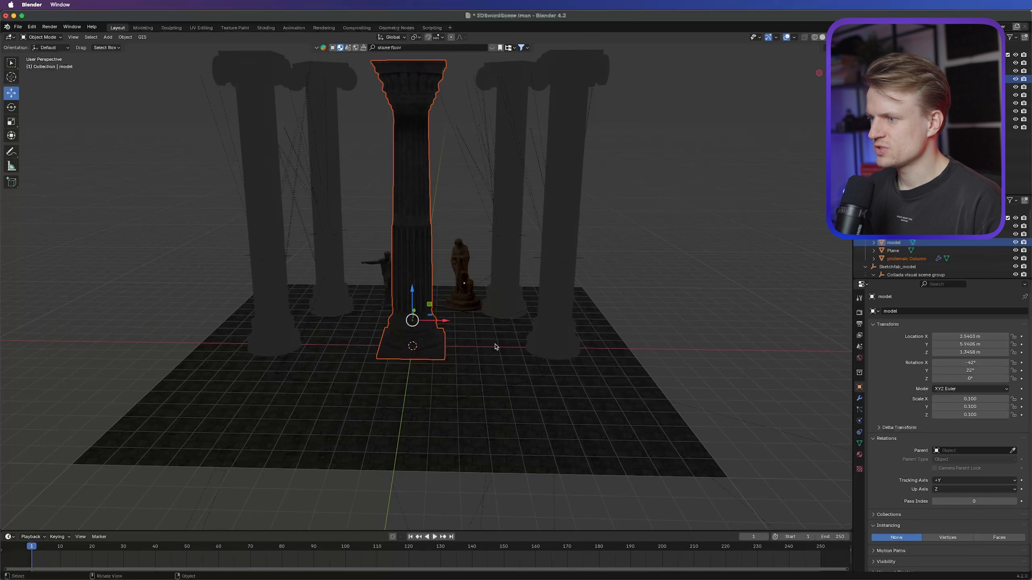
Step: Scale the ptolemaic column down to about 0.22 of its size and lower it along the Z axis
key(s)
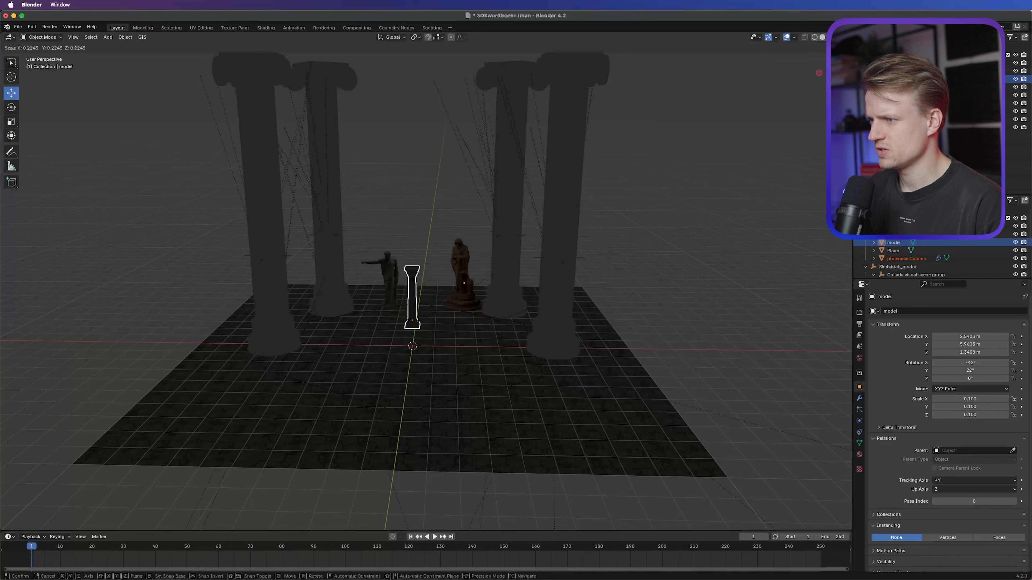
click(418, 320)
scroll(417, 321, up, 3)
mouse_move(417, 320)
shift+middle_down()
mouse_move(418, 329)
mouse_move(426, 310)
shift+middle_up()
key(g)
key(z)
click(441, 380)
middle_drag(440, 380, 454, 353)
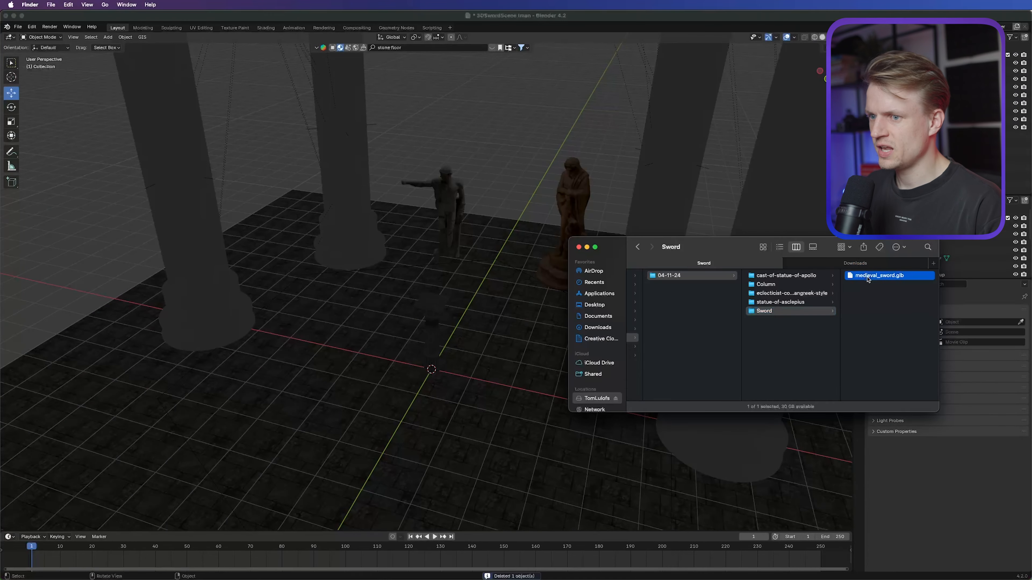
Step: Import medieval_sword.glb from the Sword folder into the scene
click(812, 276)
drag(808, 278, 426, 337)
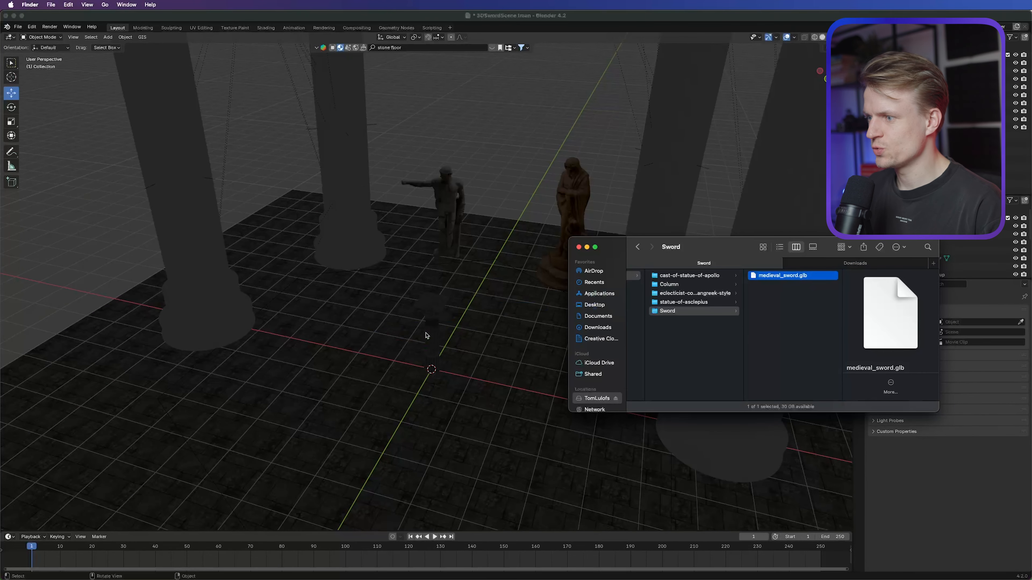
click(397, 443)
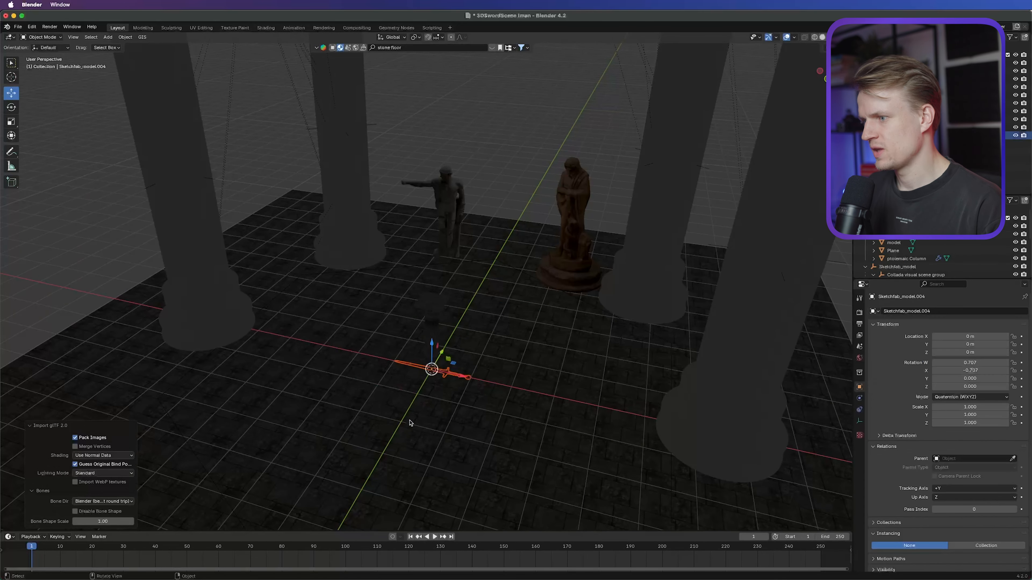
Step: Raise the sword above the short column to about Z 2.79 m
scroll(409, 422, up, 3)
drag(434, 400, 439, 317)
scroll(438, 318, up, 7)
middle_drag(438, 318, 468, 330)
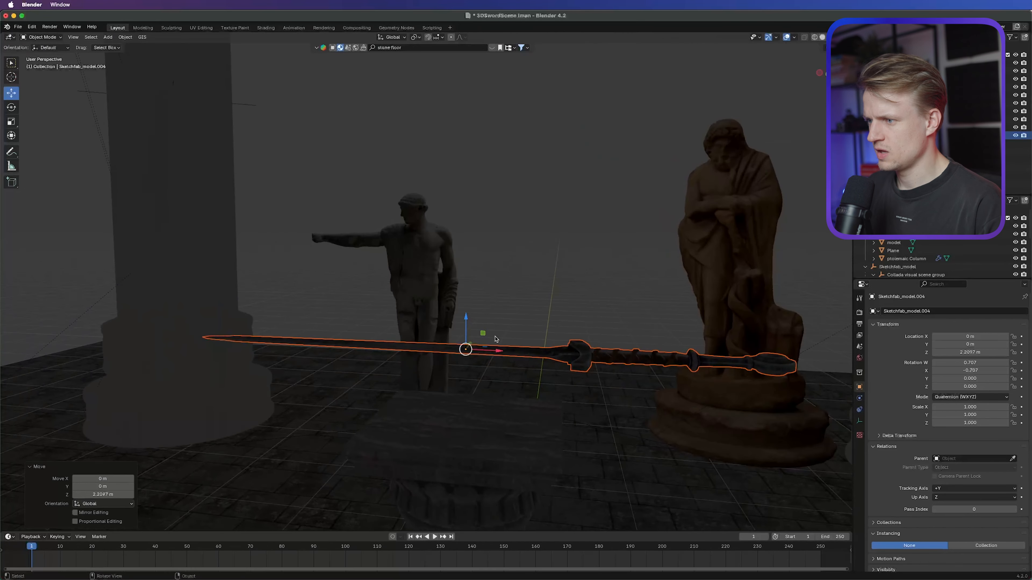
scroll(468, 330, down, 1)
drag(465, 326, 466, 168)
Step: Tilt the sword diagonally by setting its quaternion rotation to W 1.807, X -0.307, Y 1.000
mouse_move(986, 371)
mouse_down()
mouse_move(1008, 371)
mouse_move(976, 370)
mouse_move(995, 378)
mouse_move(986, 378)
mouse_up()
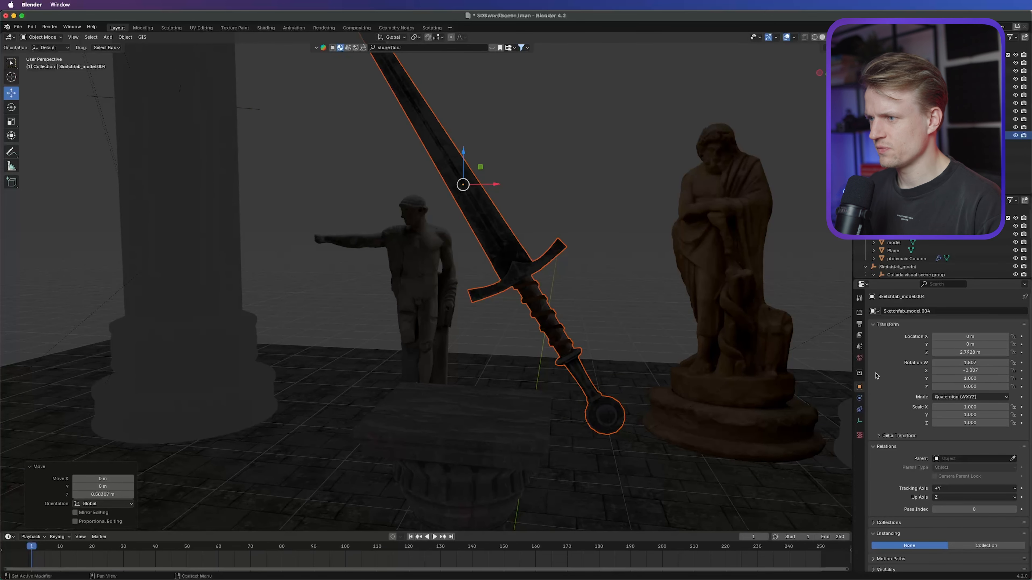
scroll(564, 311, down, 3)
scroll(564, 311, down, 3)
middle_drag(563, 309, 504, 378)
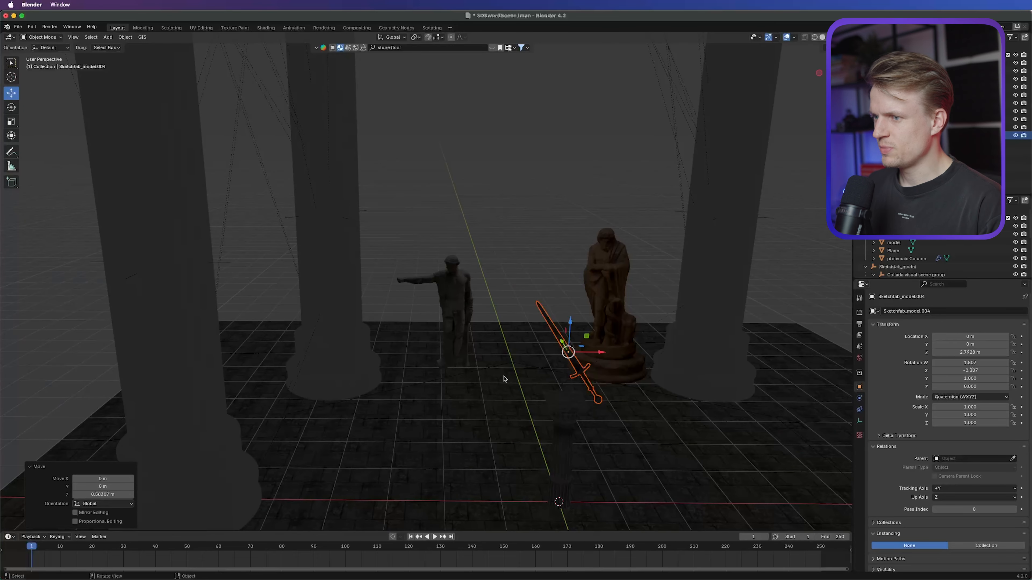
Step: Scale the Apollo statue up to about 0.299 on all axes
click(464, 307)
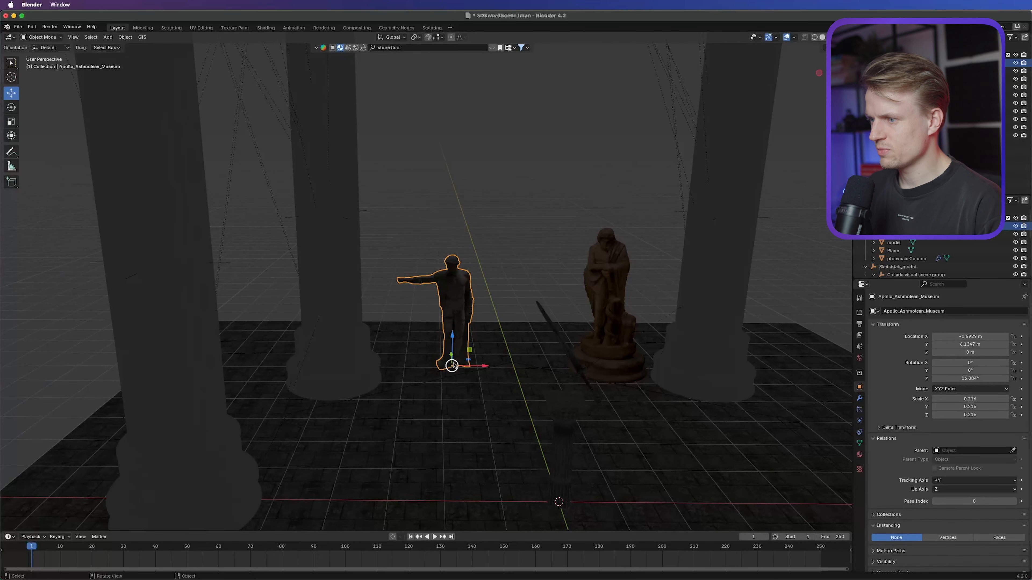
scroll(452, 365, up, 5)
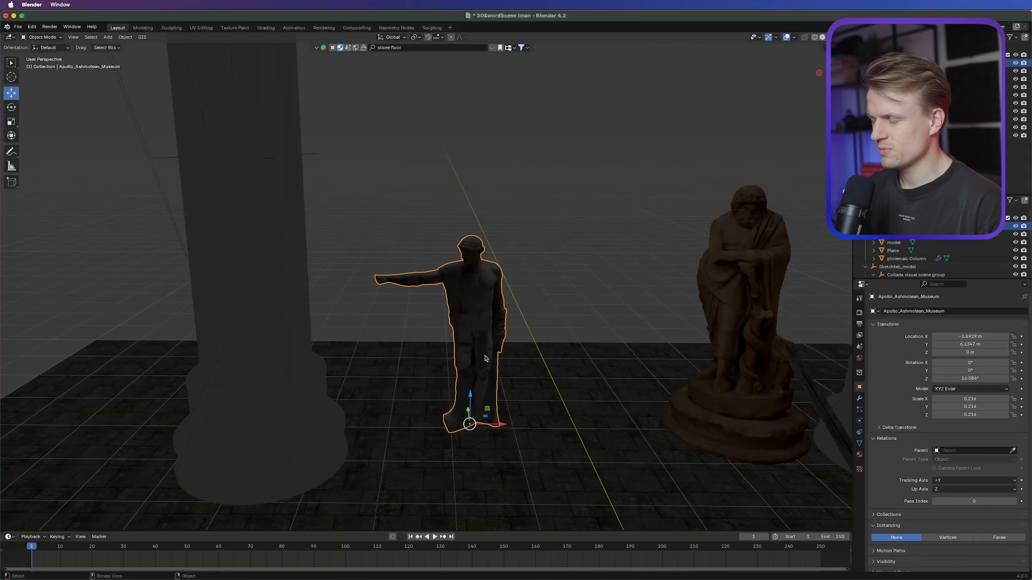
key(s)
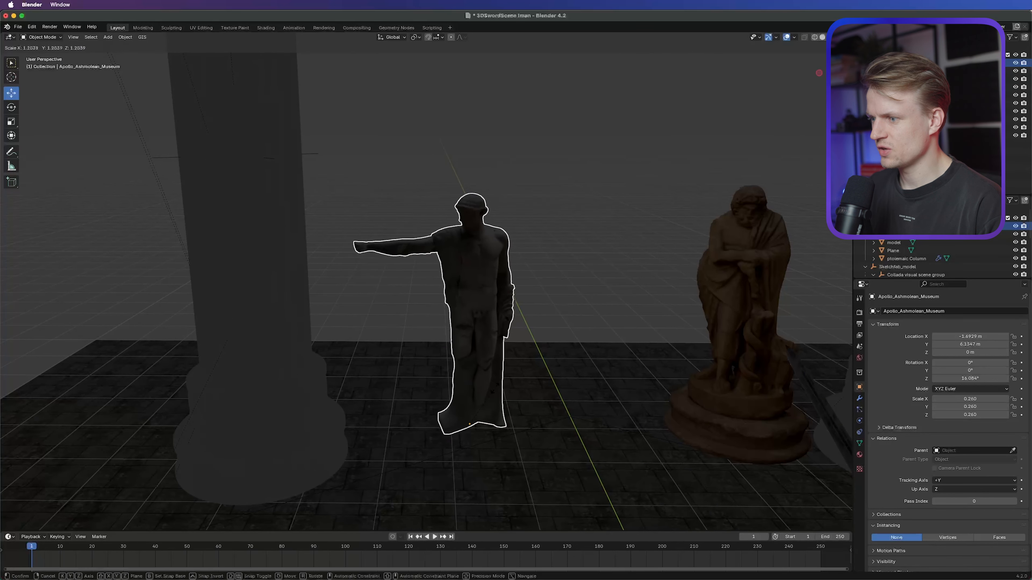
click(499, 386)
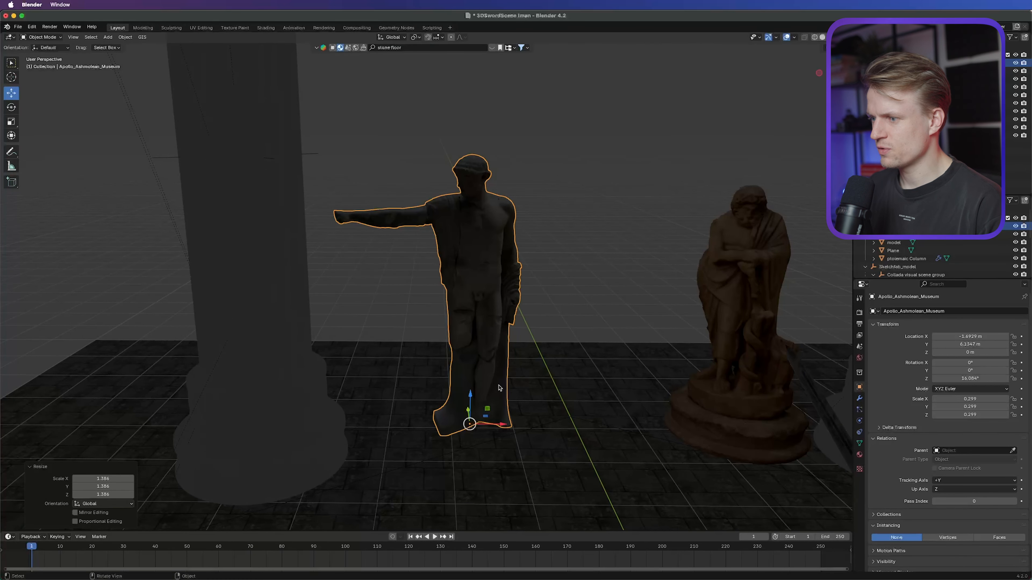
Step: Rotate the Apollo statue about 30° around the global Z axis and shift it along X
key(r)
key(z)
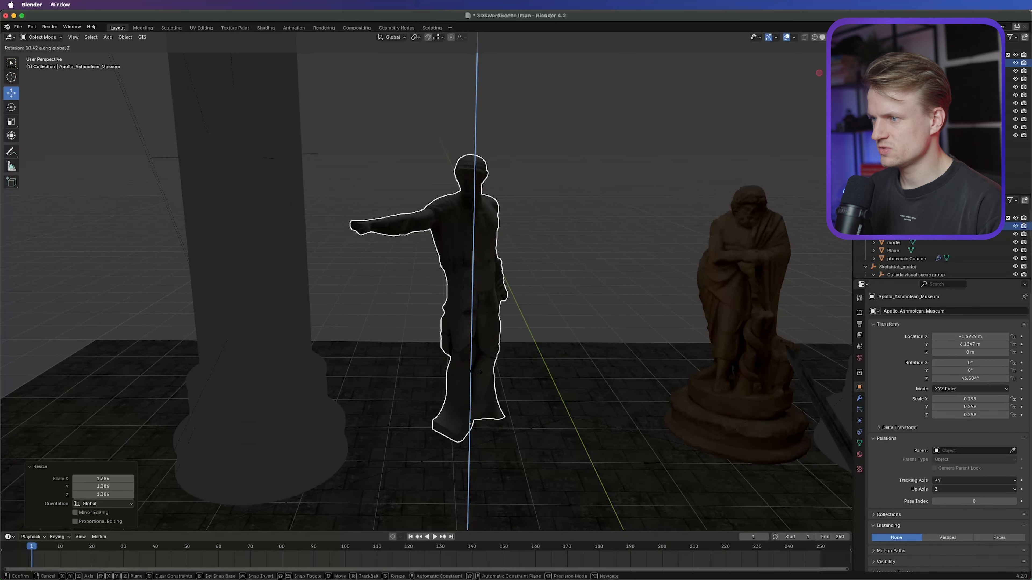
click(477, 374)
key(g)
key(x)
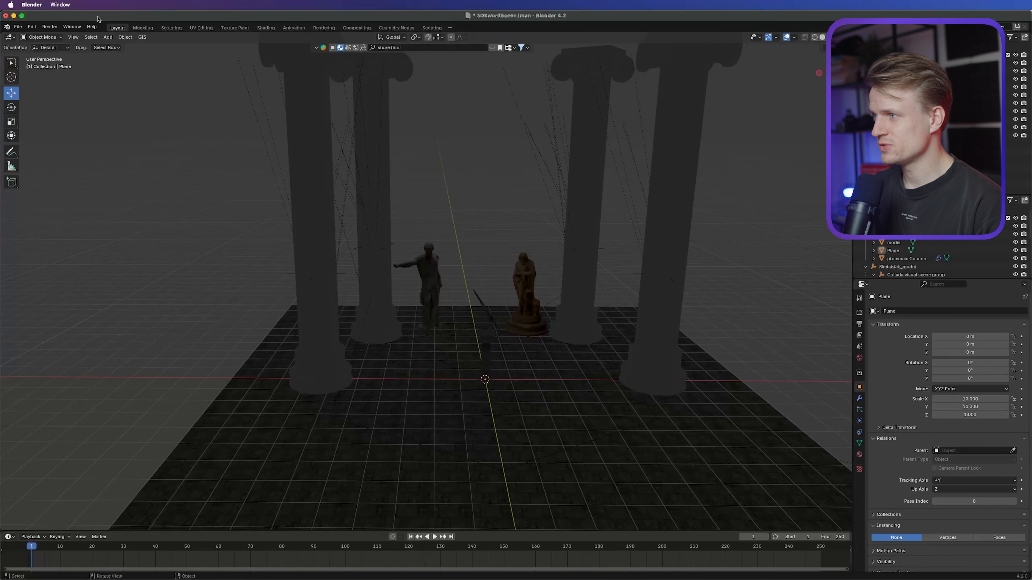
Step: Add a spot light at the scene centre and raise it above the sword to about Z 6.79 m
click(108, 37)
mouse_move(134, 143)
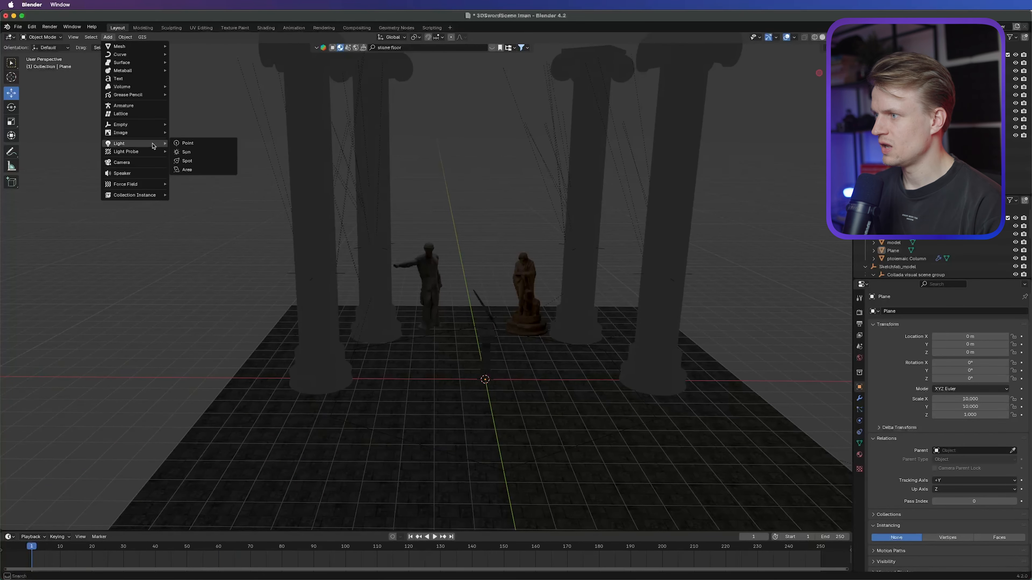
click(202, 162)
mouse_move(486, 350)
mouse_down()
mouse_move(505, 72)
mouse_move(501, 182)
mouse_up()
scroll(447, 285, up, 3)
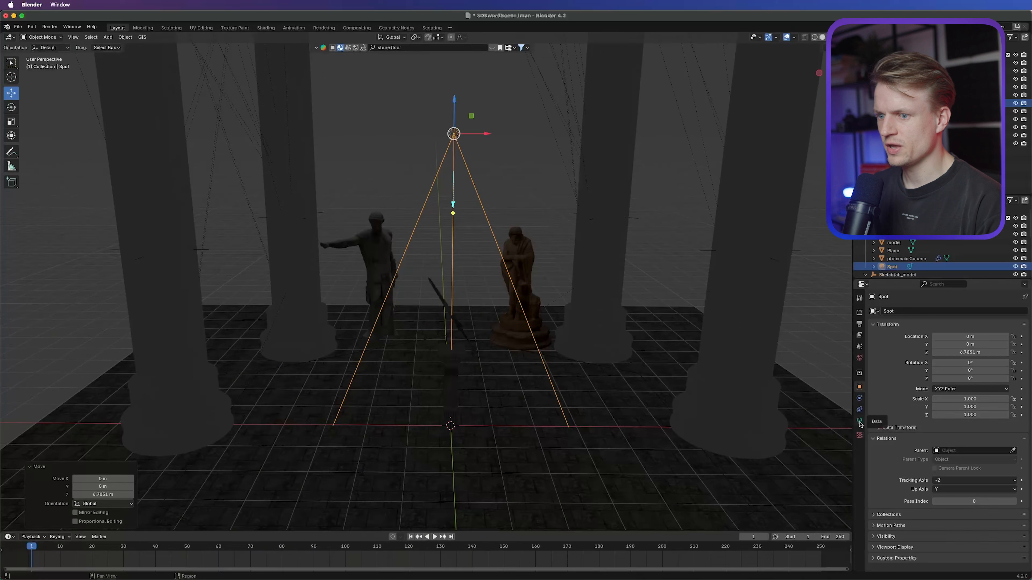
Step: Increase the spot light's power to about 636 W so it lights the pedestal and surrounding floor
click(860, 422)
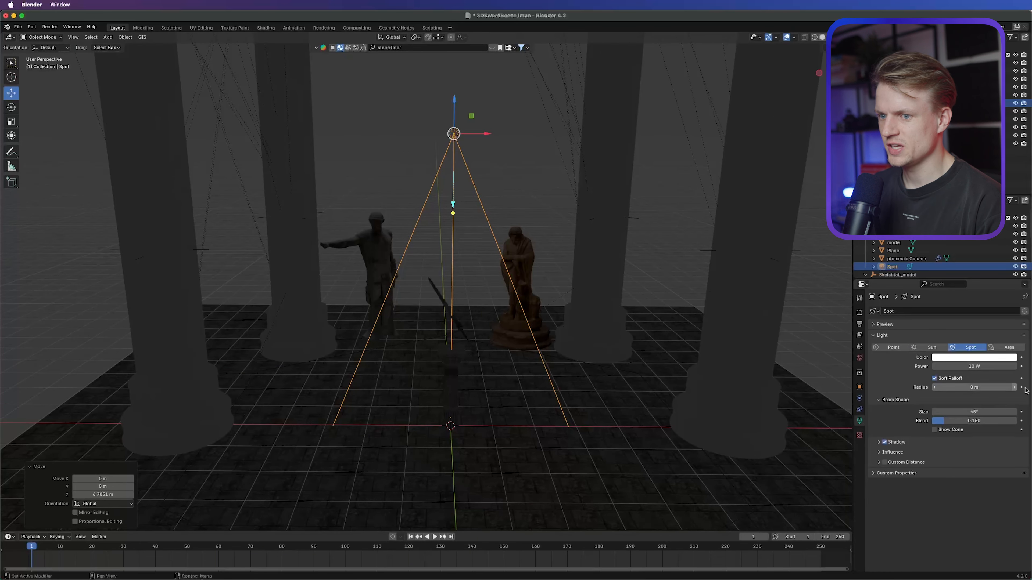
drag(974, 366, 1012, 366)
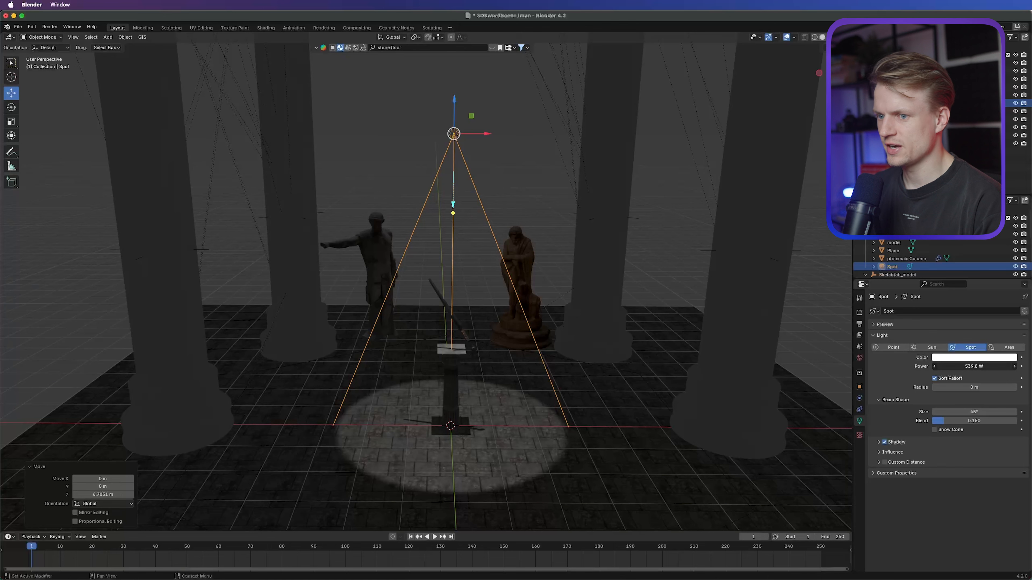
scroll(458, 374, up, 4)
middle_drag(503, 383, 488, 382)
scroll(487, 383, down, 3)
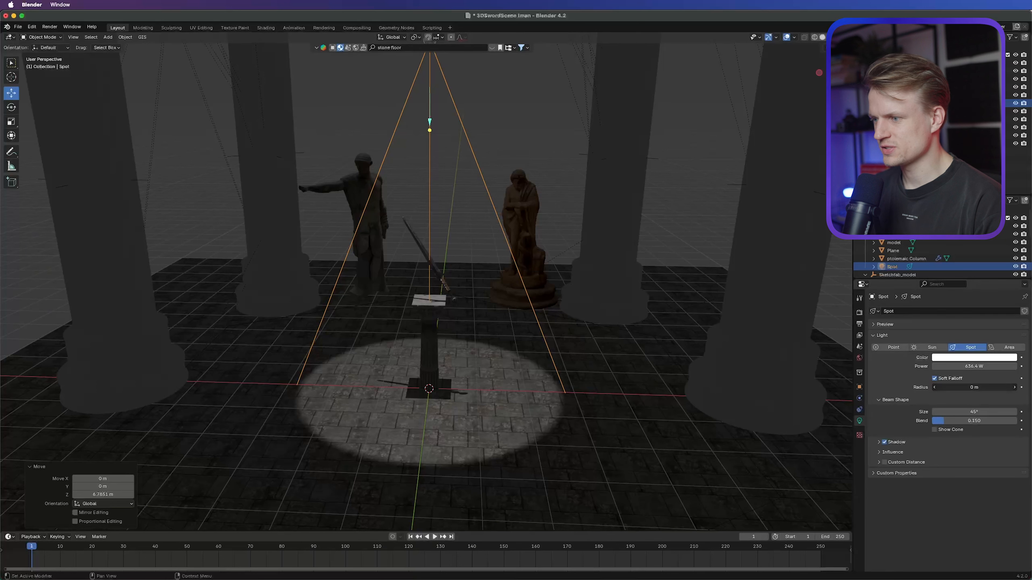
Step: Soften the spot light with a radius of about 0.46 m and blend of about 0.5, and widen its beam to 56°
drag(967, 387, 987, 387)
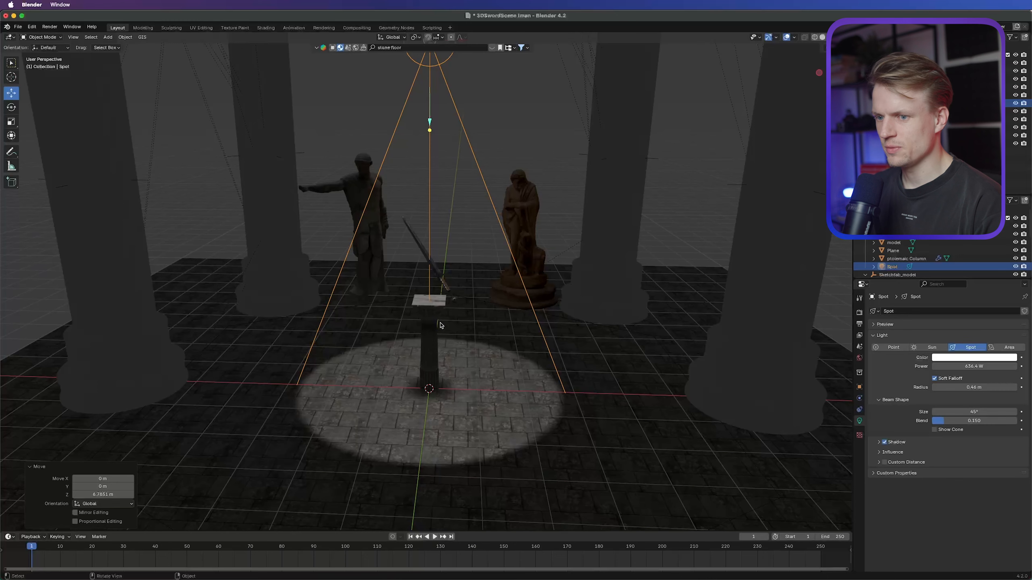
scroll(491, 364, up, 5)
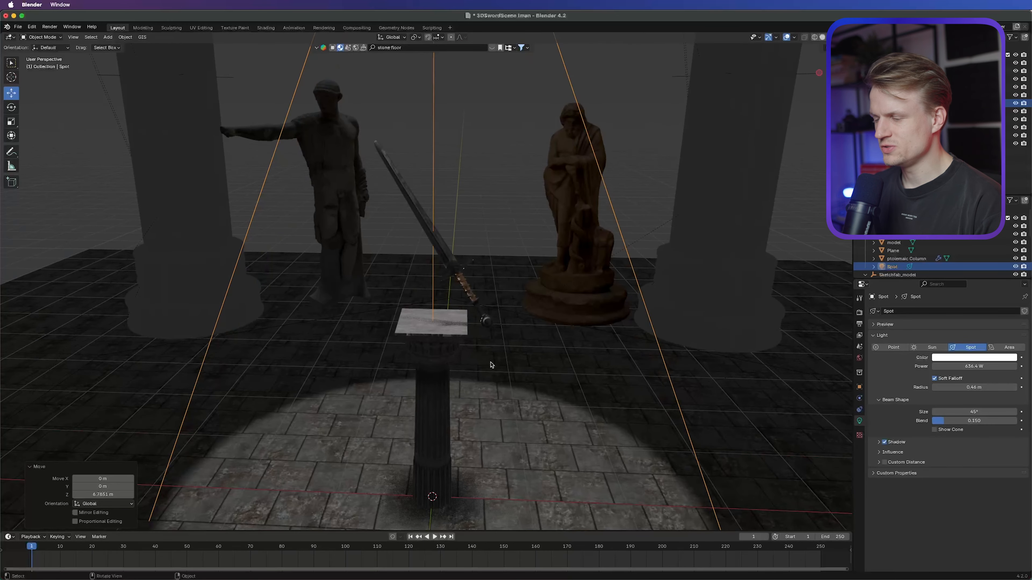
scroll(405, 345, up, 3)
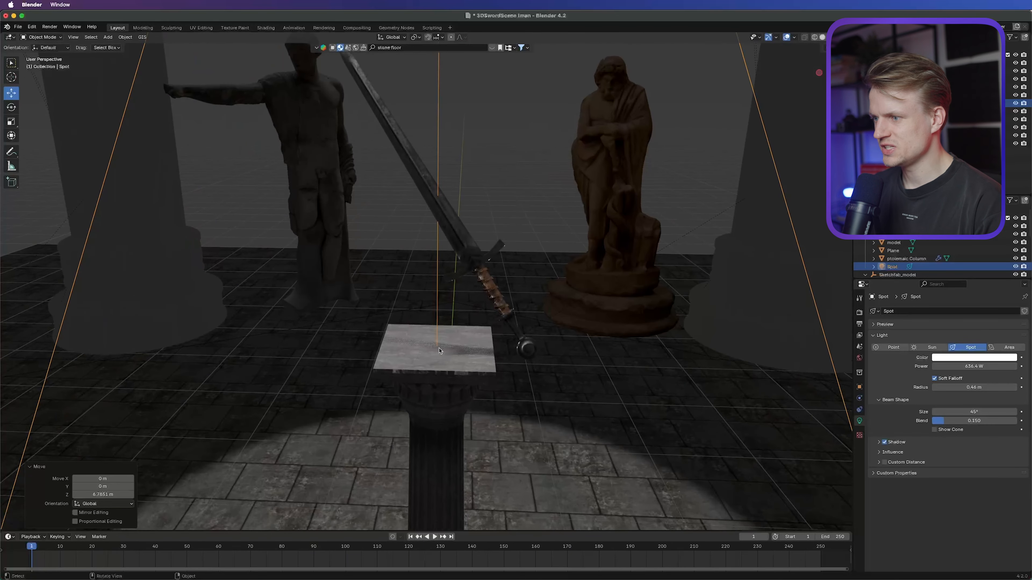
scroll(453, 359, down, 8)
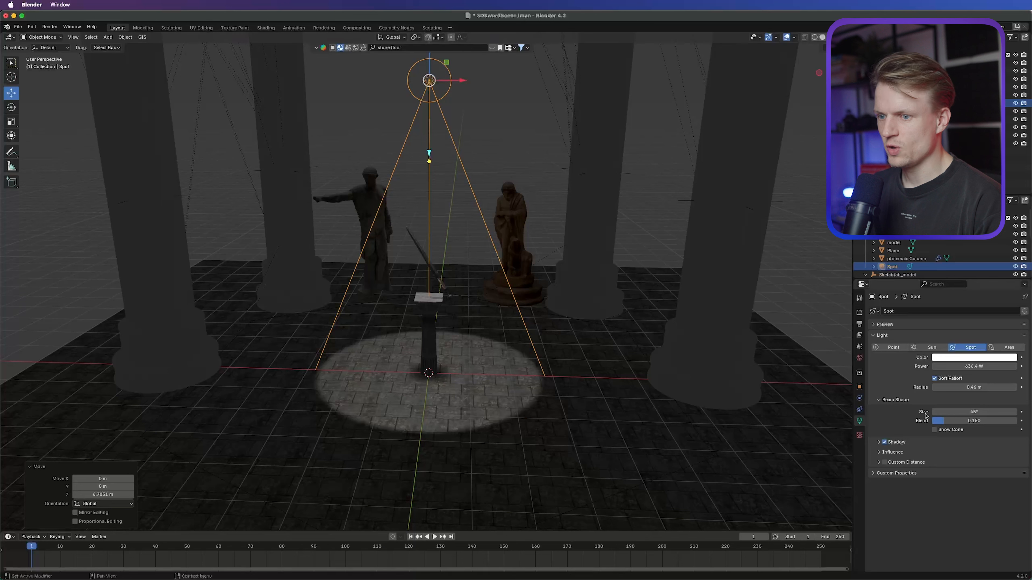
drag(946, 421, 976, 420)
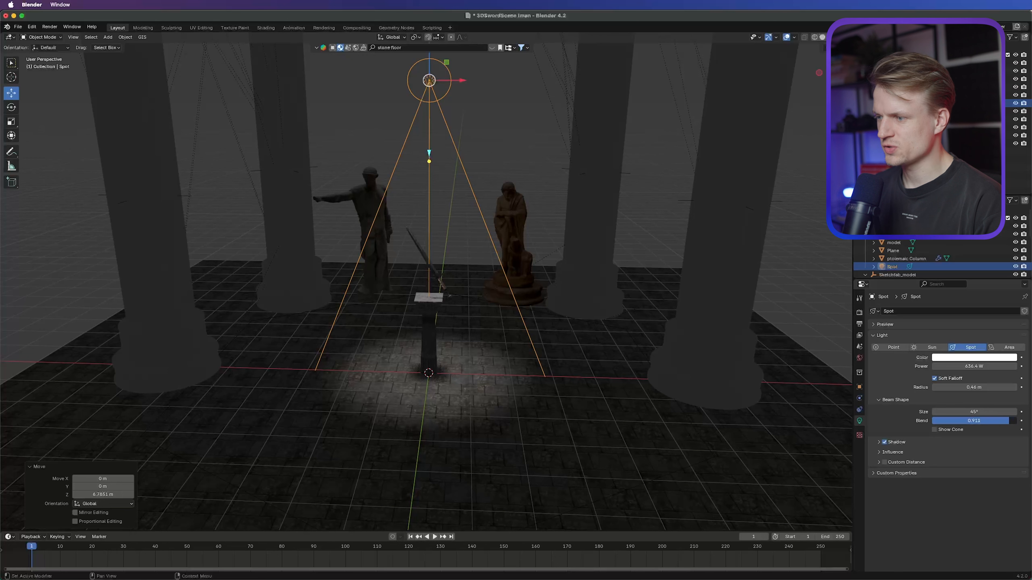
drag(993, 421, 974, 413)
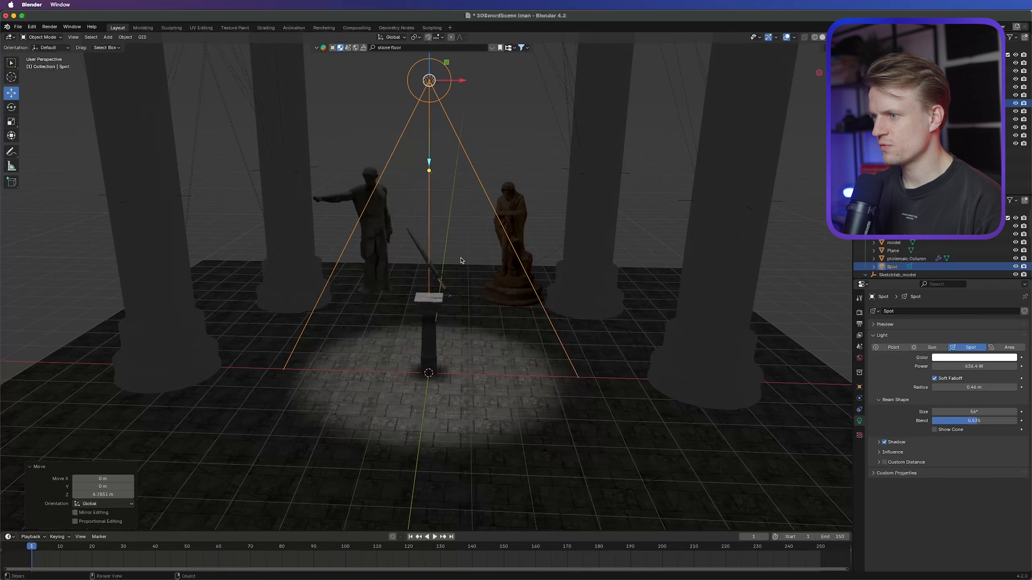
Step: Duplicate the spot light and place the copy about 2.85 m away along negative X
middle_drag(461, 260, 396, 283)
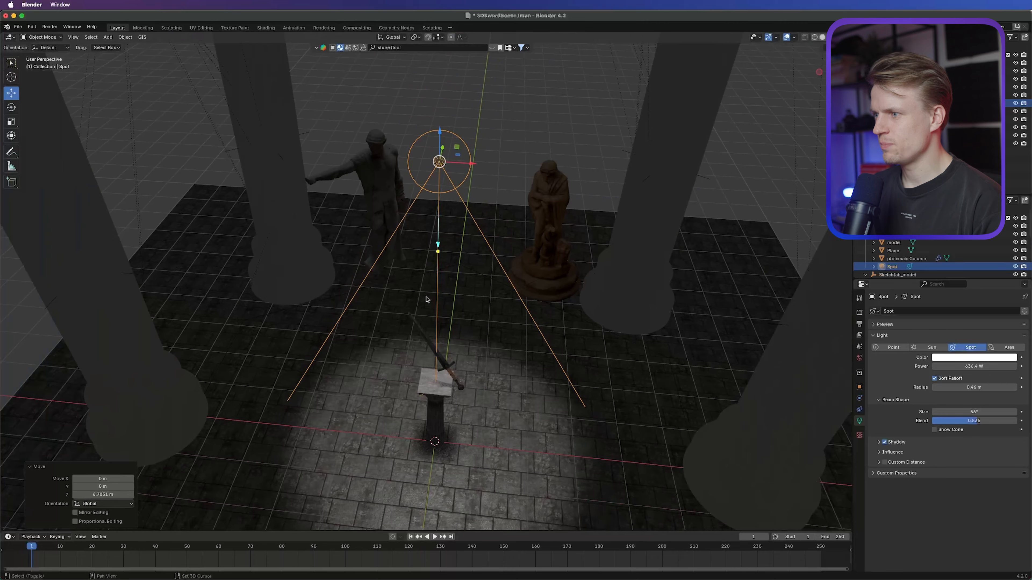
scroll(427, 299, down, 5)
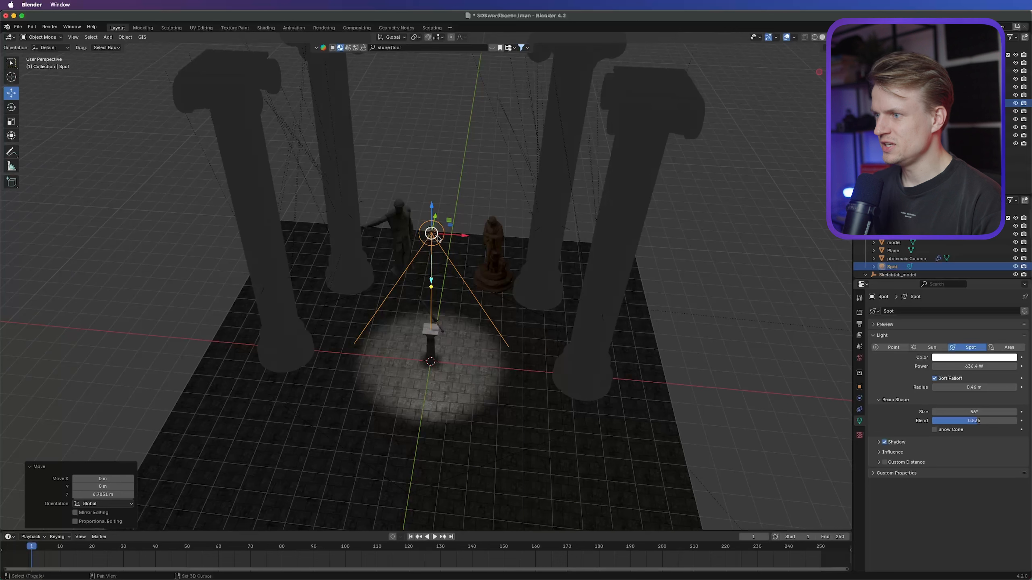
key(shift+d)
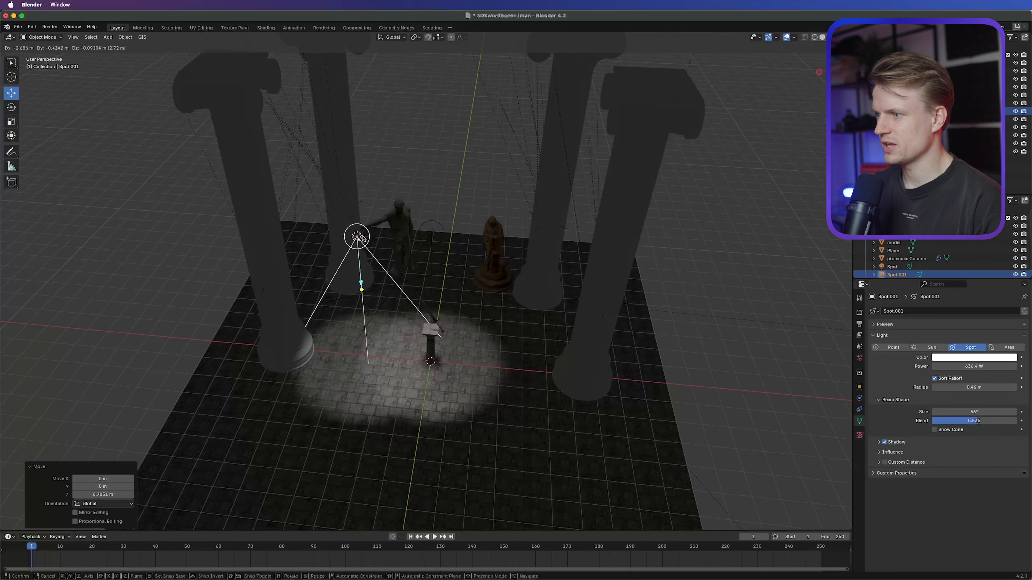
click(360, 227)
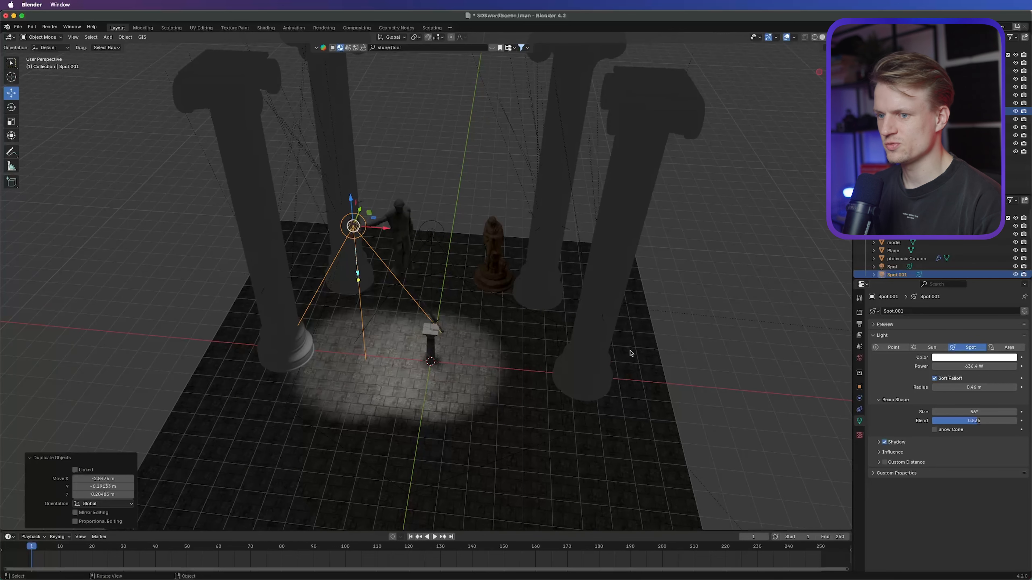
Step: Aim the duplicated spot light upward with a Y rotation of about 164° and lower it to about Z 0.46 m
click(859, 387)
drag(970, 370, 1008, 371)
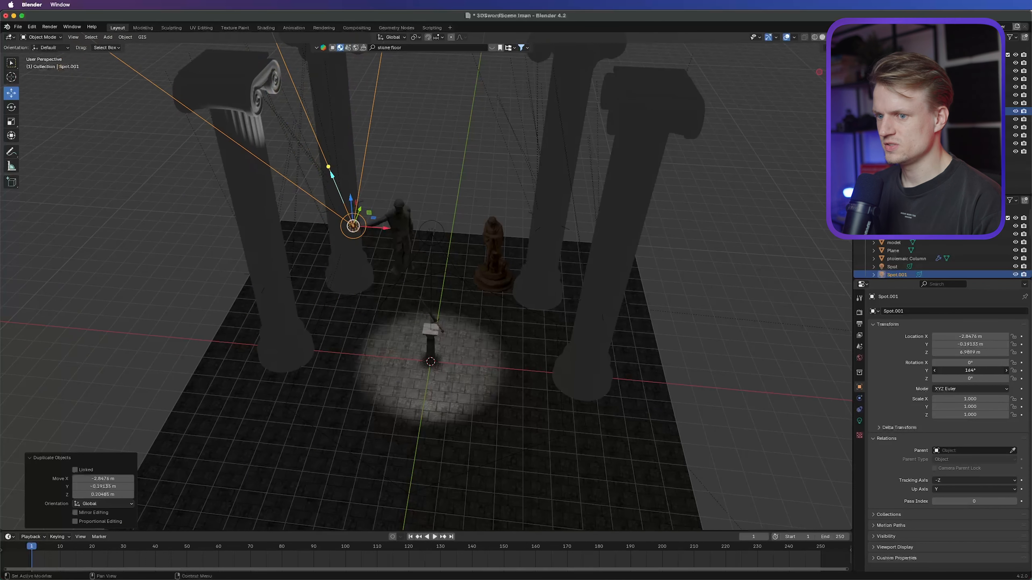
drag(355, 203, 360, 297)
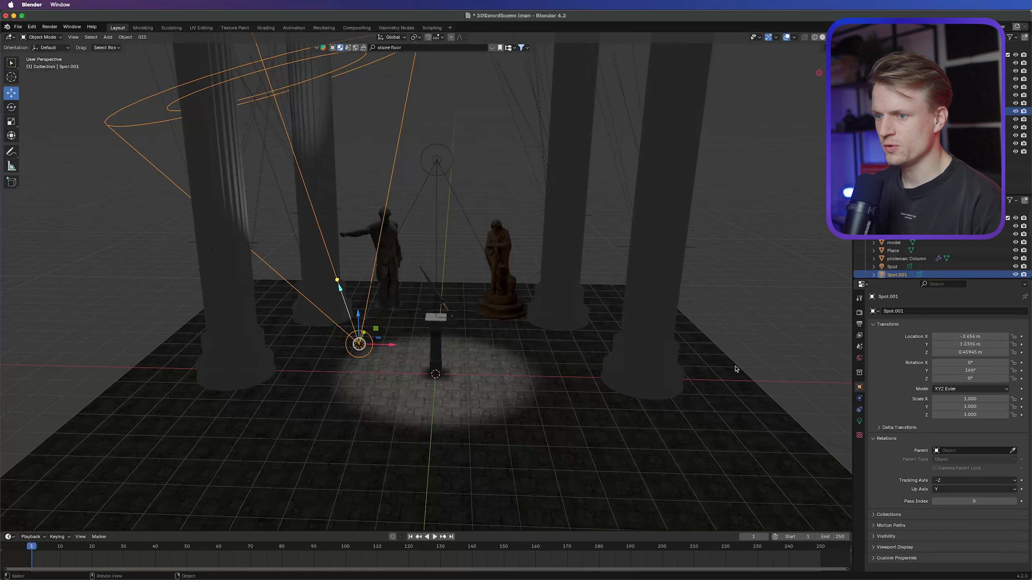
Step: Widen the upward-facing spot light's beam size to about 167° to light the nearby columns
click(859, 401)
click(860, 410)
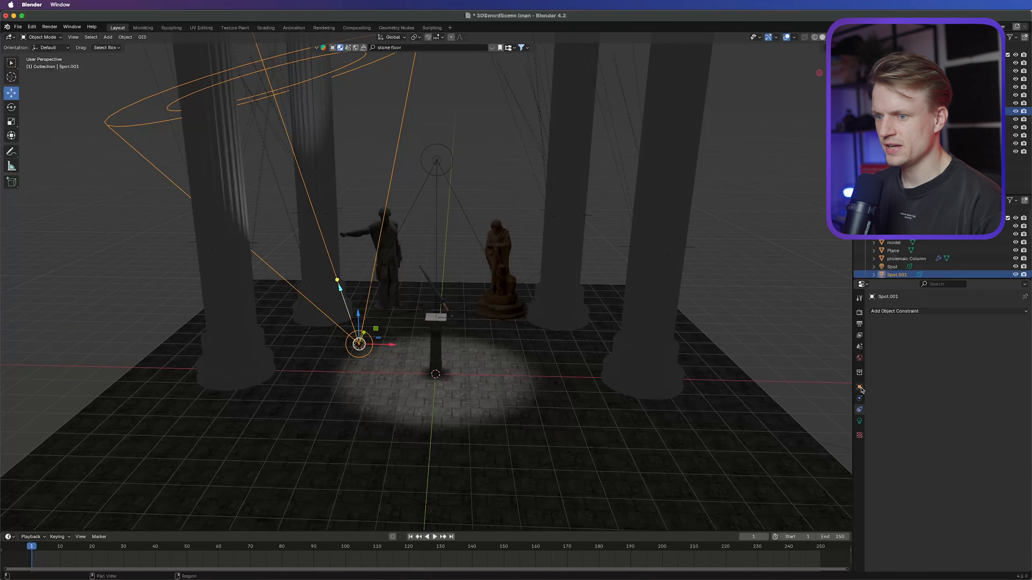
click(860, 421)
drag(974, 412, 1013, 411)
shift+middle_drag(470, 311, 448, 316)
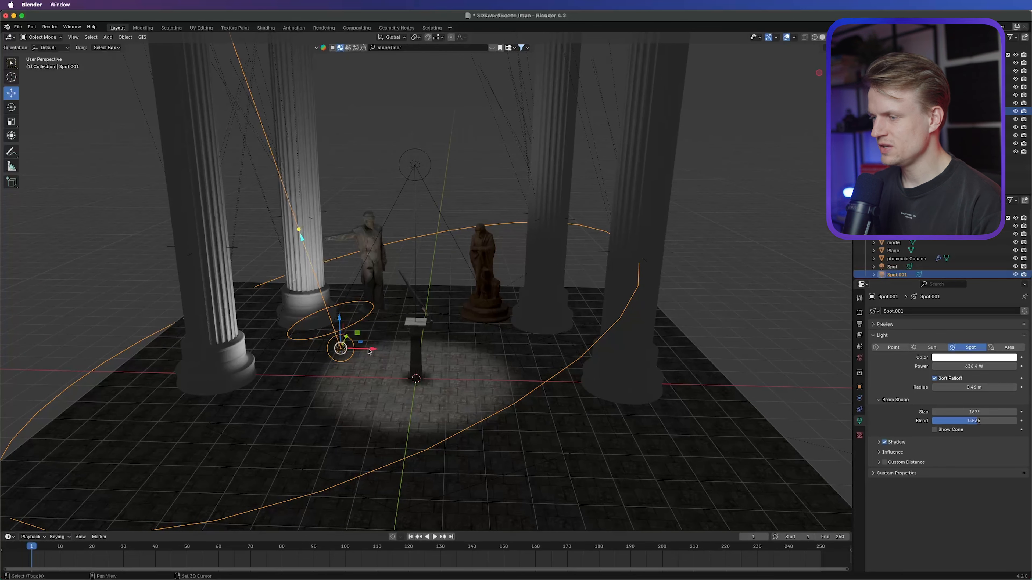
Step: Duplicate the upward-facing spot light about 5.6 m along X and set the copy's Y rotation to about 195°
key(shift+d)
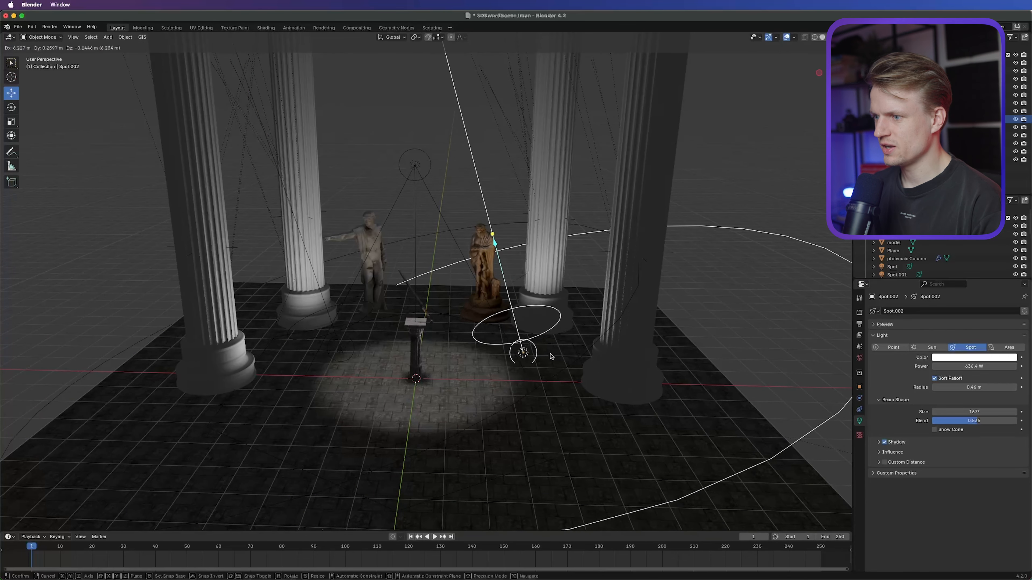
click(532, 359)
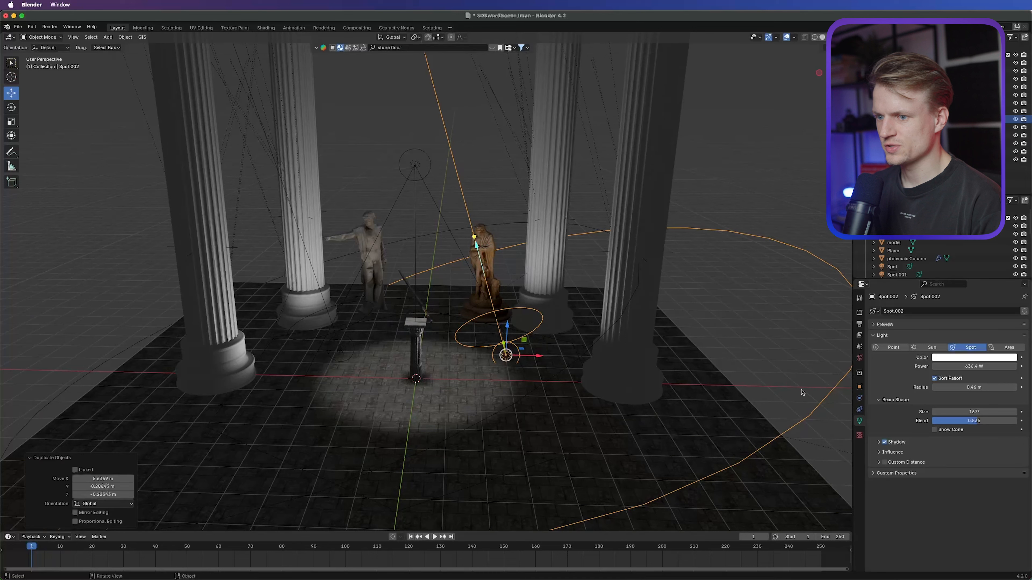
click(859, 387)
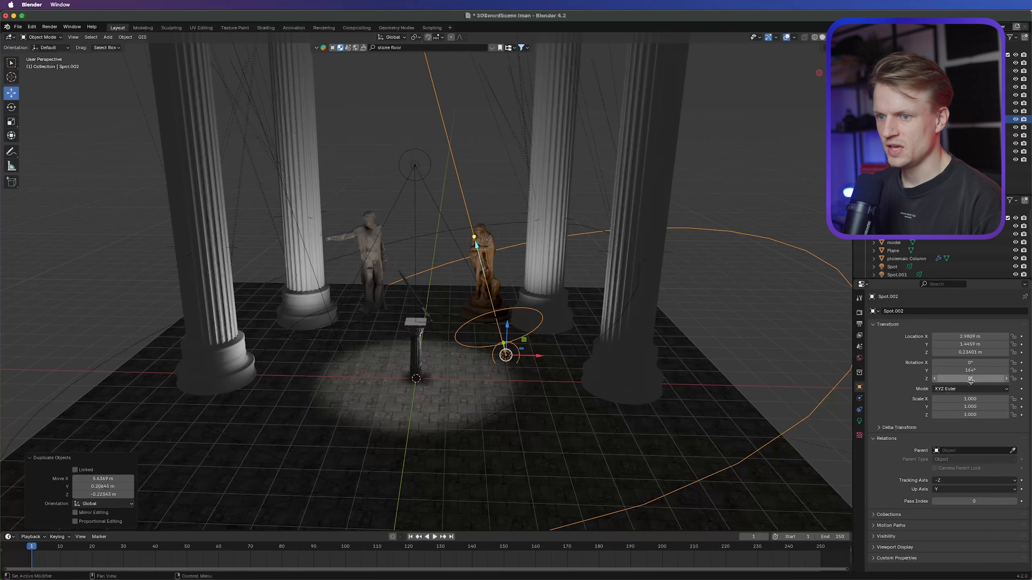
drag(969, 373, 991, 372)
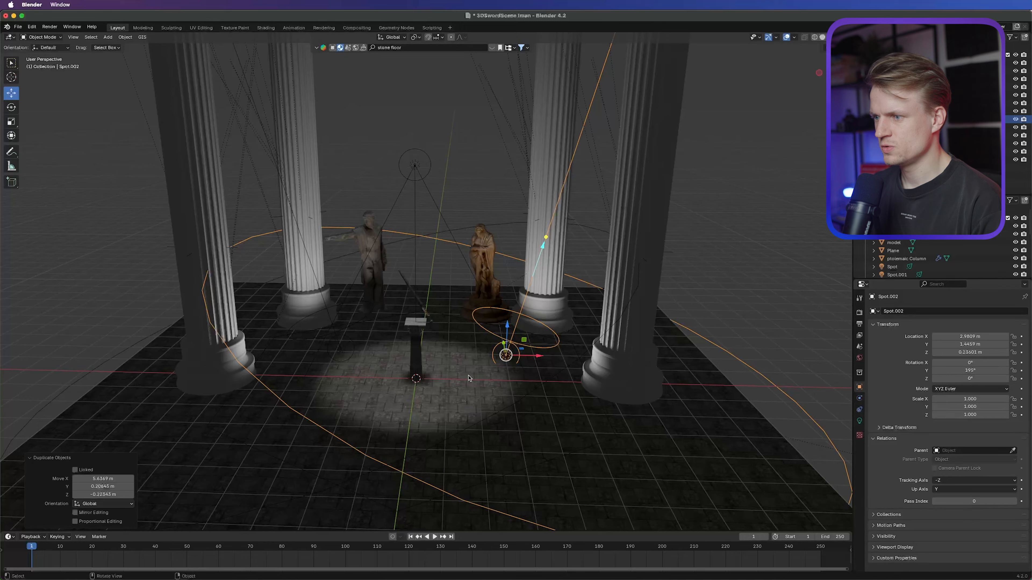
Step: Move the new upward-facing spot light about 0.39 m along negative Y, toward the front columns
middle_drag(469, 378, 516, 388)
drag(480, 343, 495, 346)
middle_drag(495, 346, 557, 351)
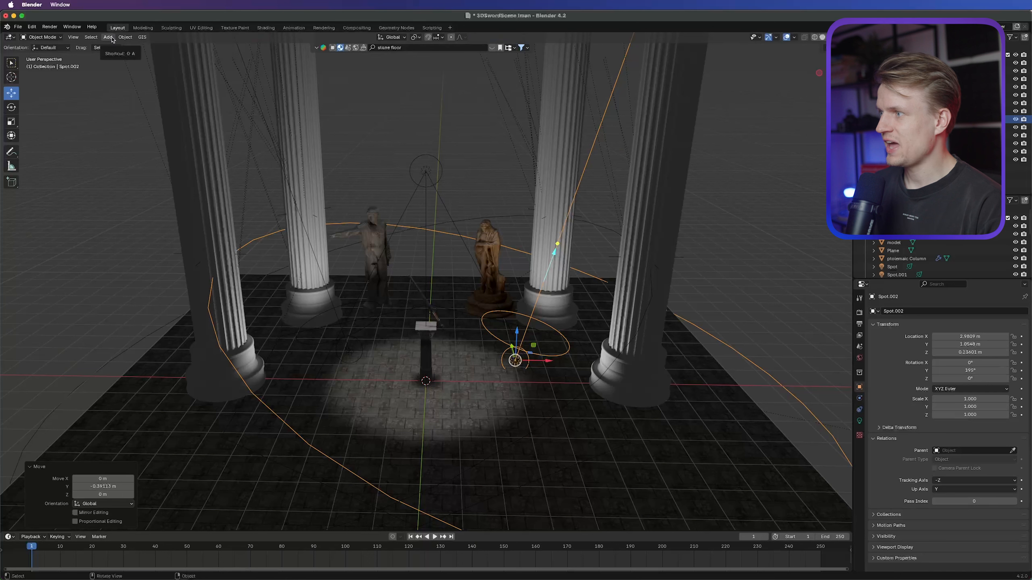
Step: Add a camera and align the active camera to the current view of the columns, statues and sword
click(109, 38)
click(136, 163)
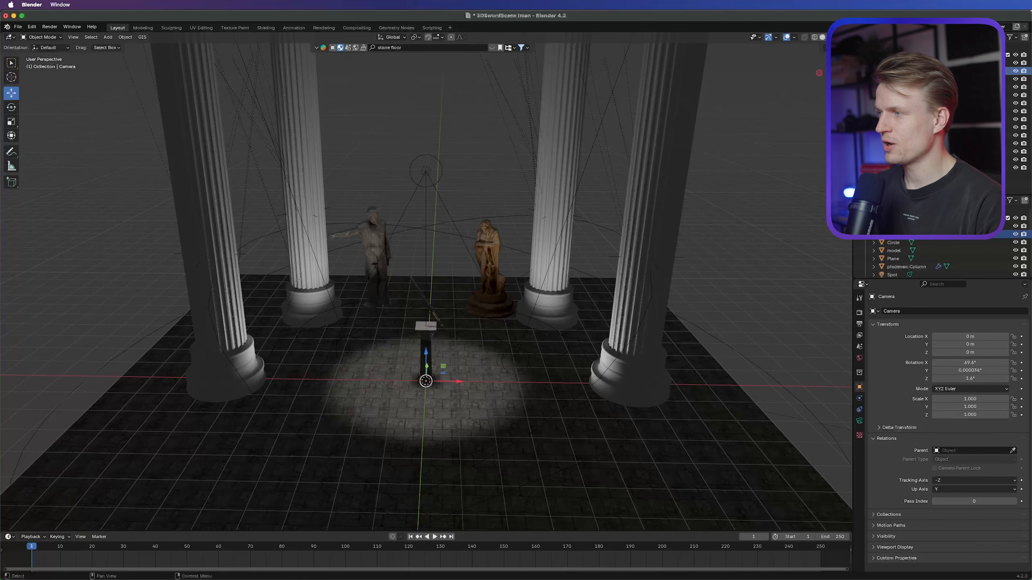
click(73, 37)
mouse_move(118, 161)
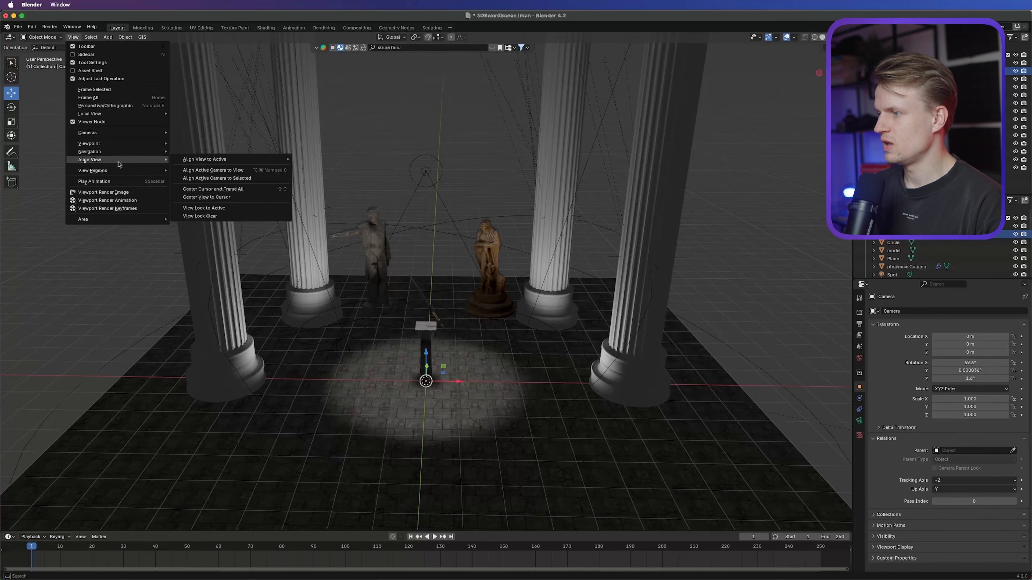
click(220, 171)
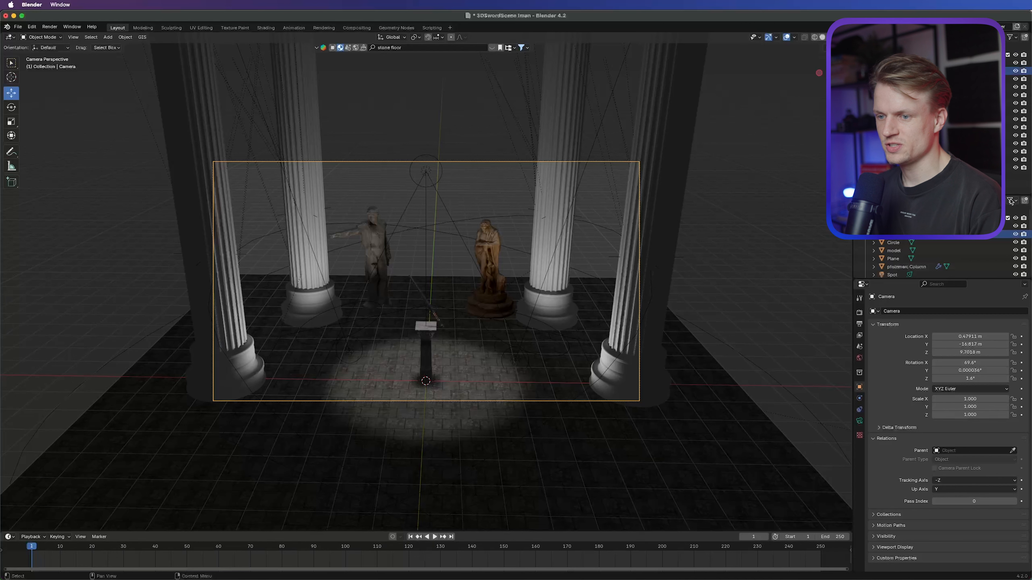
Step: Set the camera's Y rotation to 0°
click(974, 370)
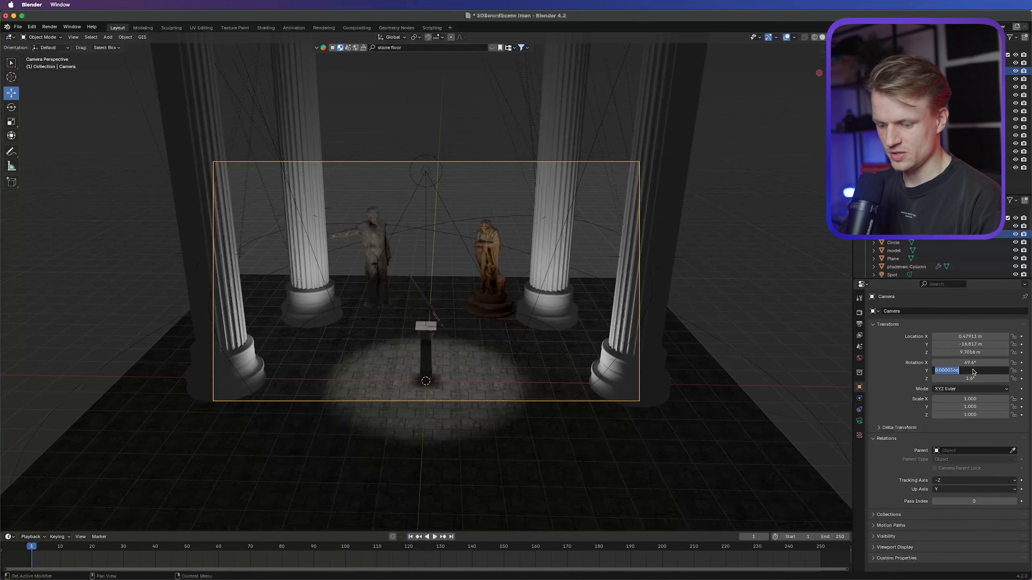
text(0)
click(979, 379)
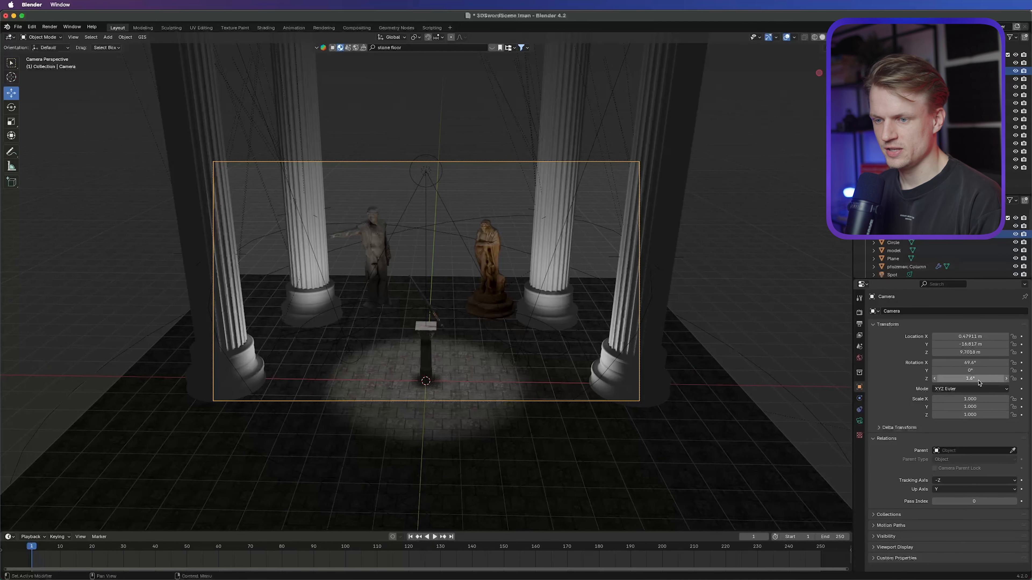
Step: Set the camera's Z rotation to 0° and its X rotation to about 85.6°
text(0)
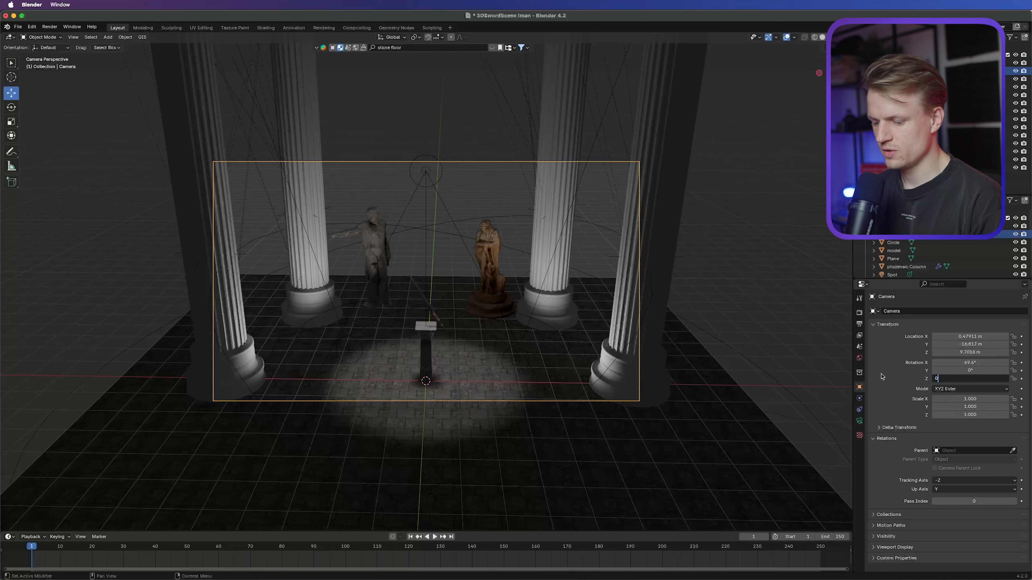
key(Return)
drag(969, 362, 1002, 362)
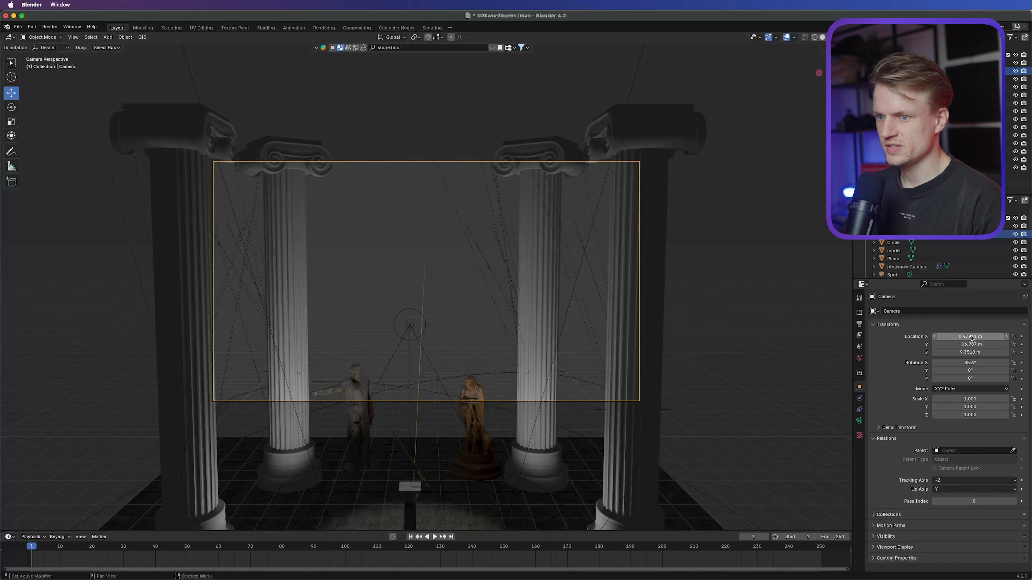
Step: Set the camera's location to X 0 m, Y about -16.4 m and Z about 3.55 m, and render a test image
click(971, 337)
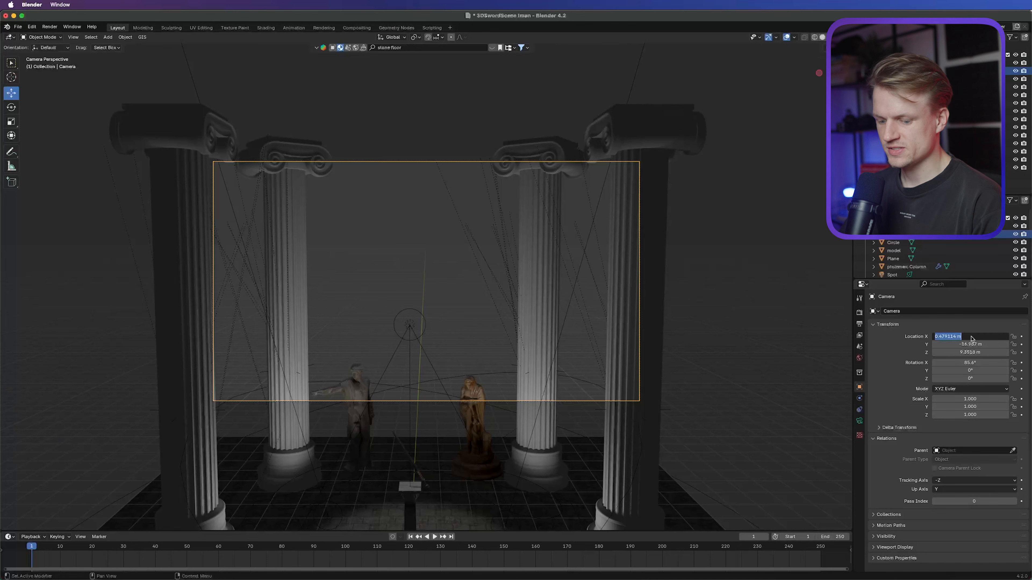
key(Return)
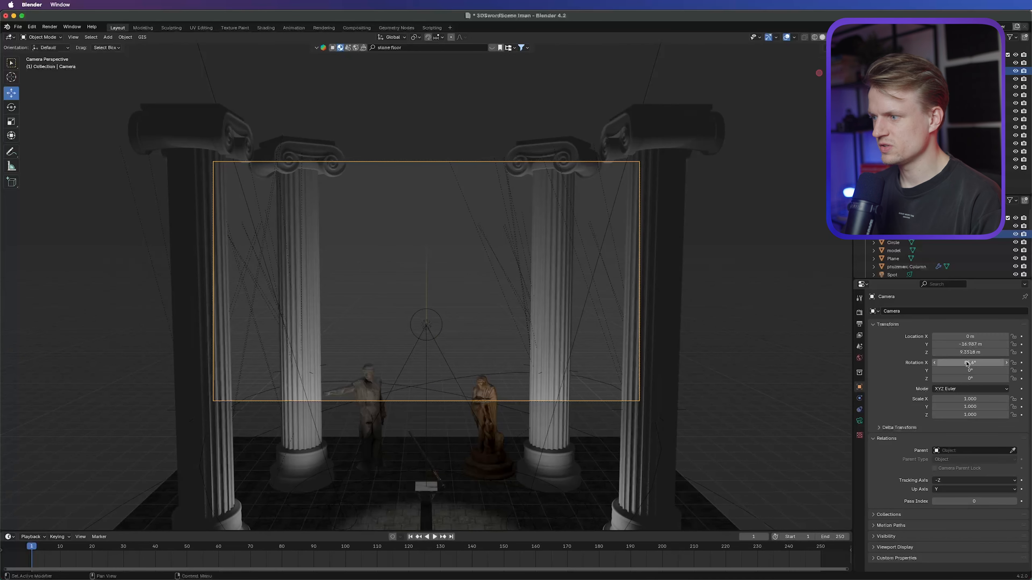
drag(967, 347, 916, 352)
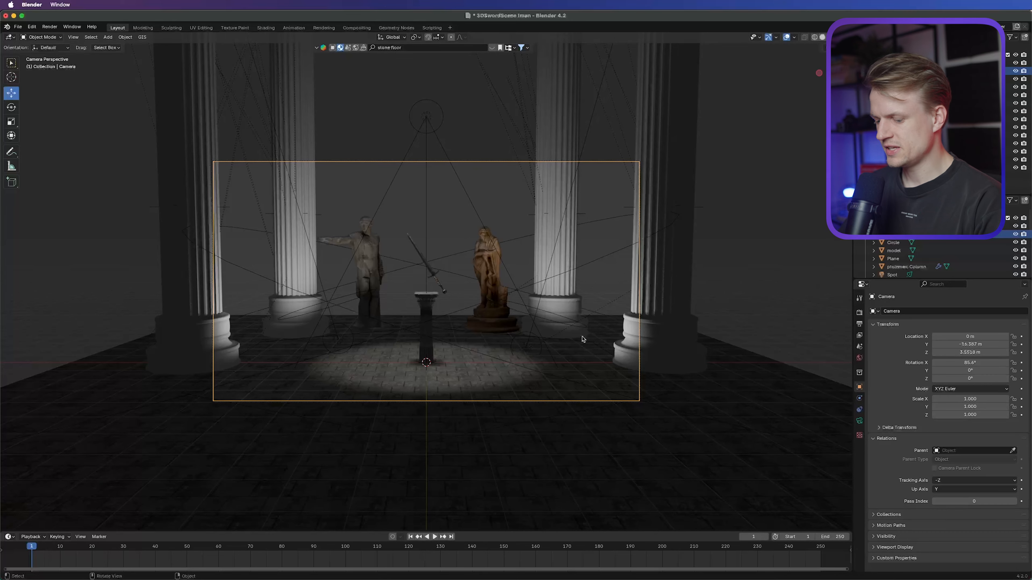
key(F12)
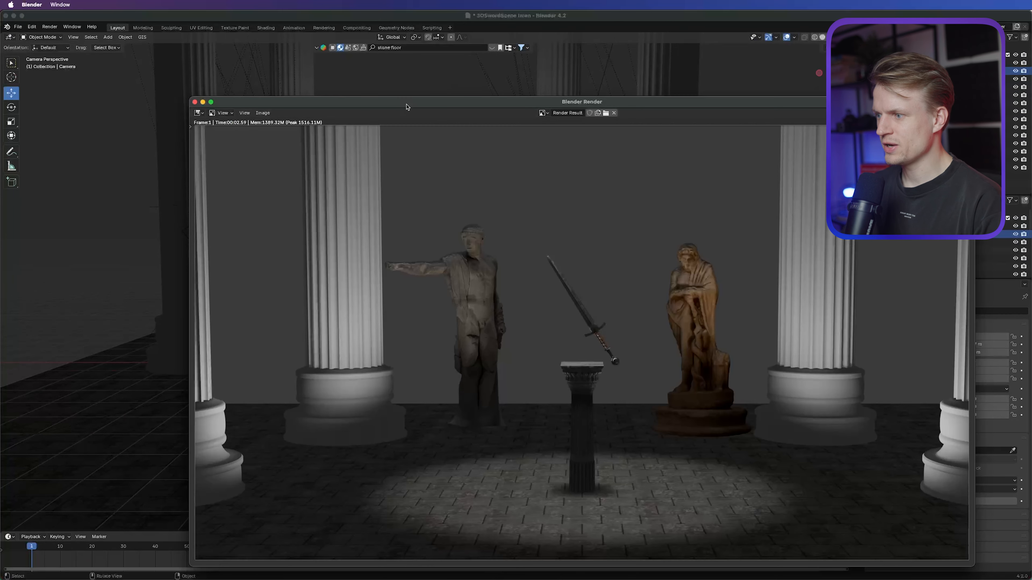
drag(408, 107, 305, 38)
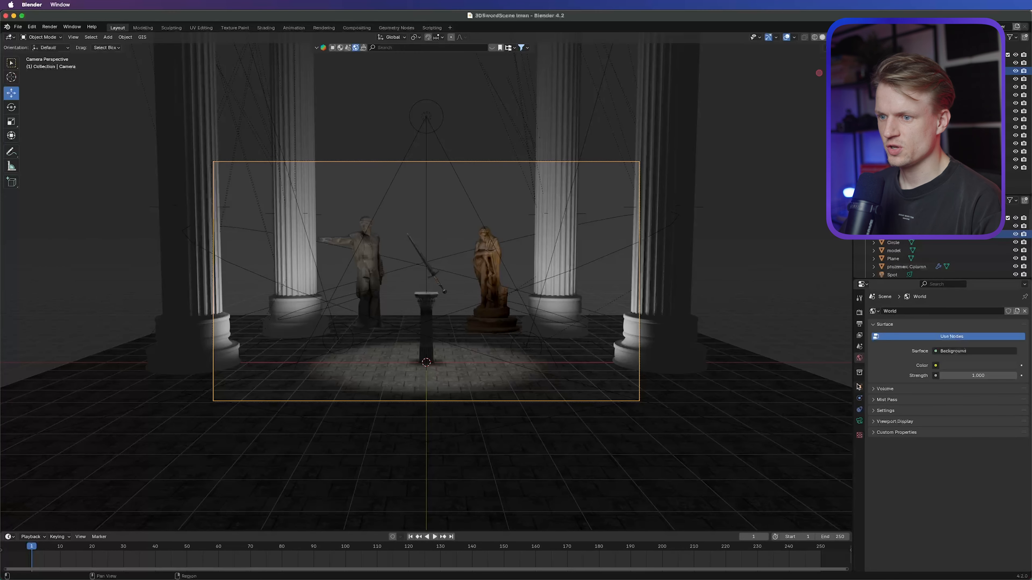
Step: Set the world background color to black, keeping its strength at 1.000
click(859, 386)
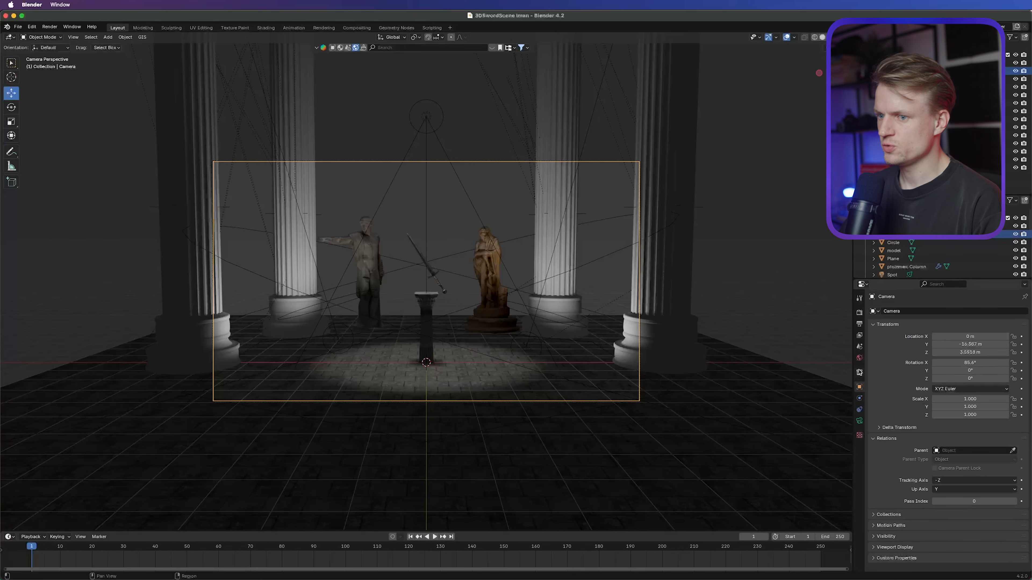
click(858, 359)
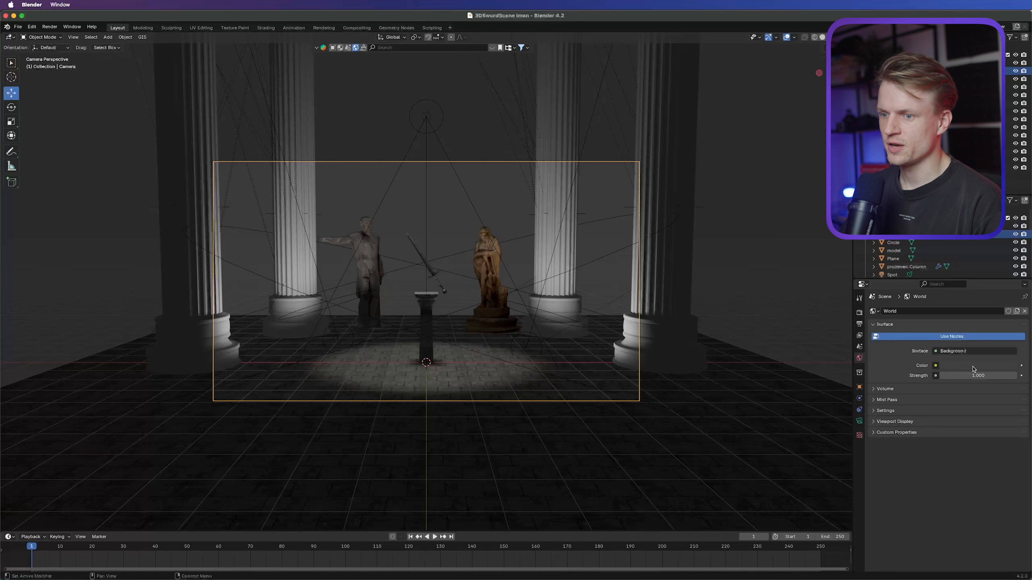
key(BackSpace)
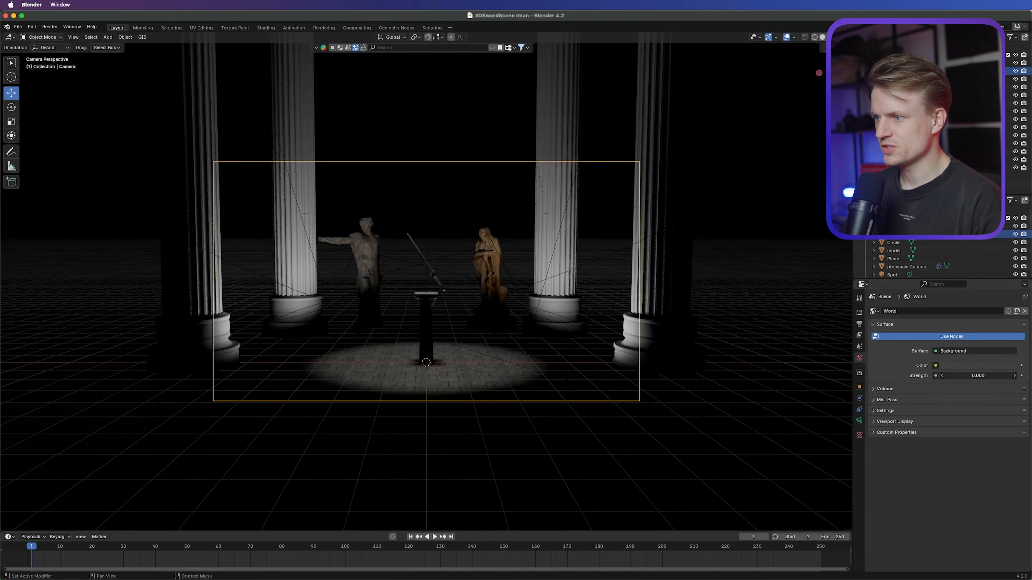
key(BackSpace)
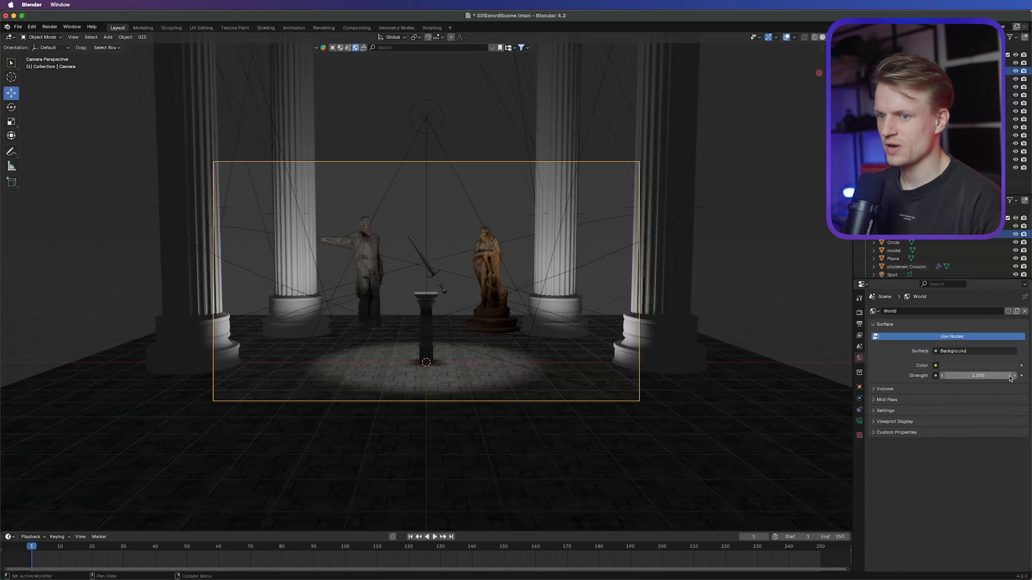
click(977, 365)
drag(1009, 292, 1009, 309)
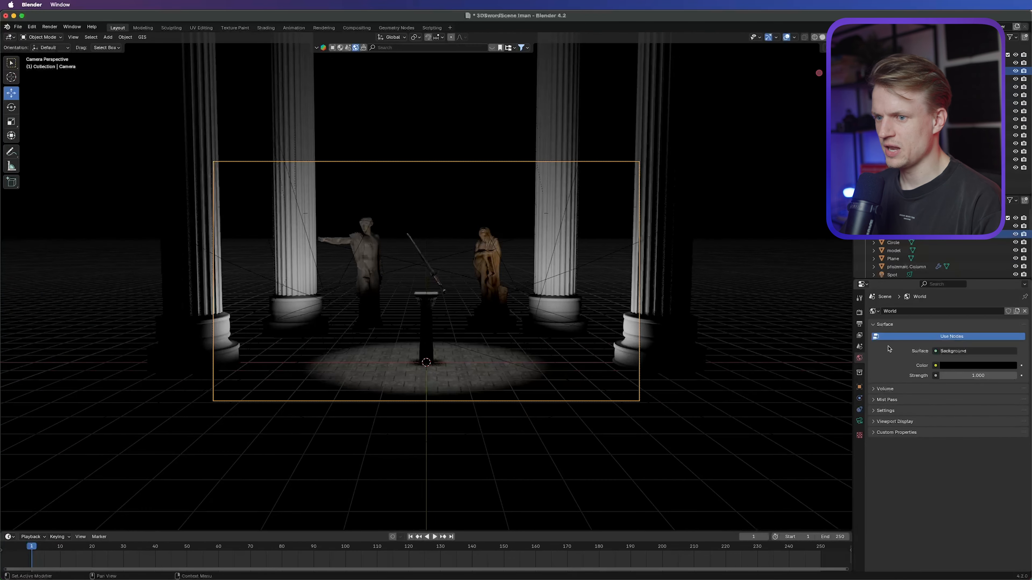
Step: Render the scene to check it with the black background, and close the render window
key(F12)
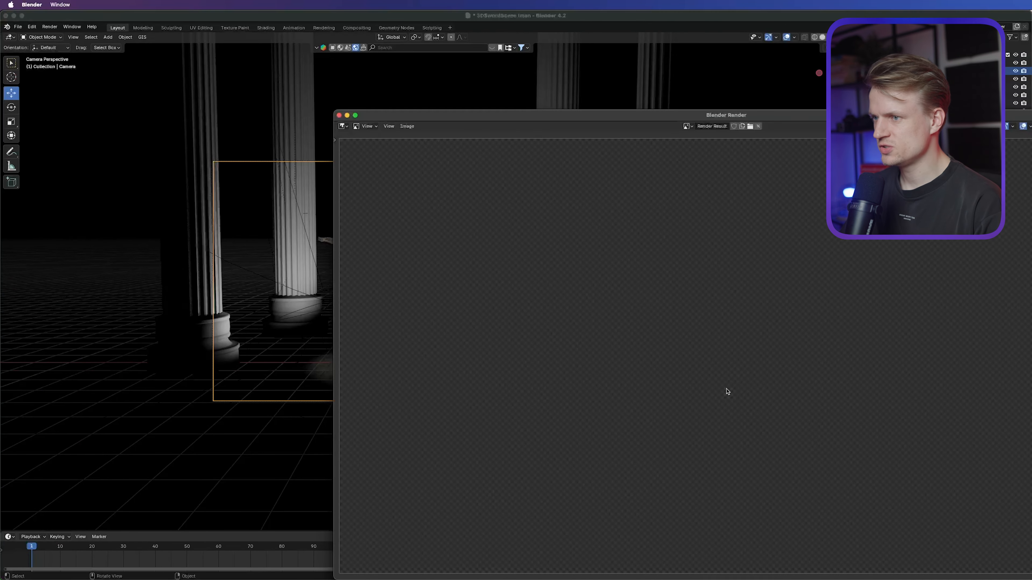
drag(575, 115, 306, 60)
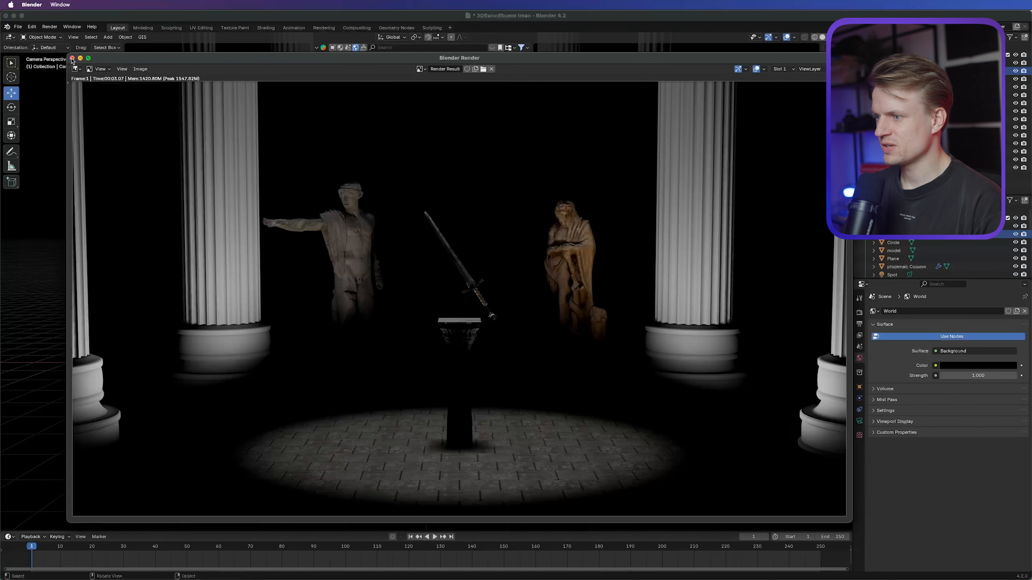
click(73, 59)
Step: Add an area light and raise it about 7.43 m along Z above the pedestal
click(107, 37)
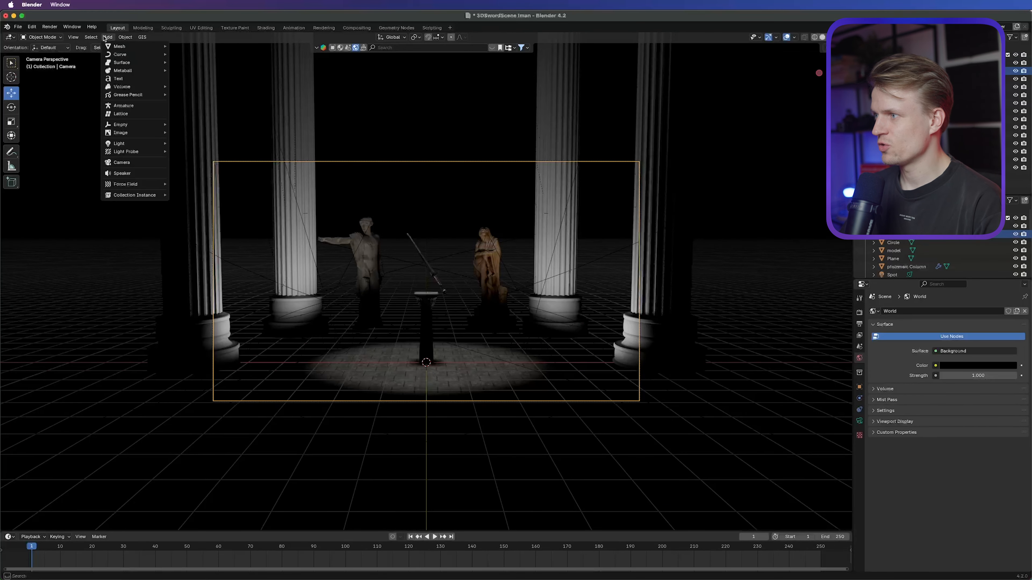
mouse_move(114, 45)
mouse_move(130, 143)
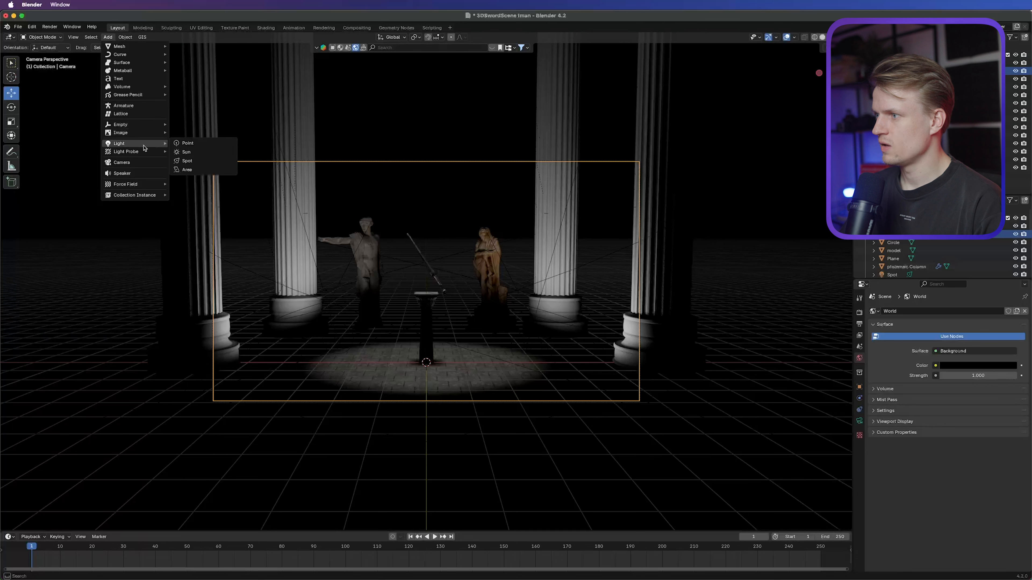
click(187, 170)
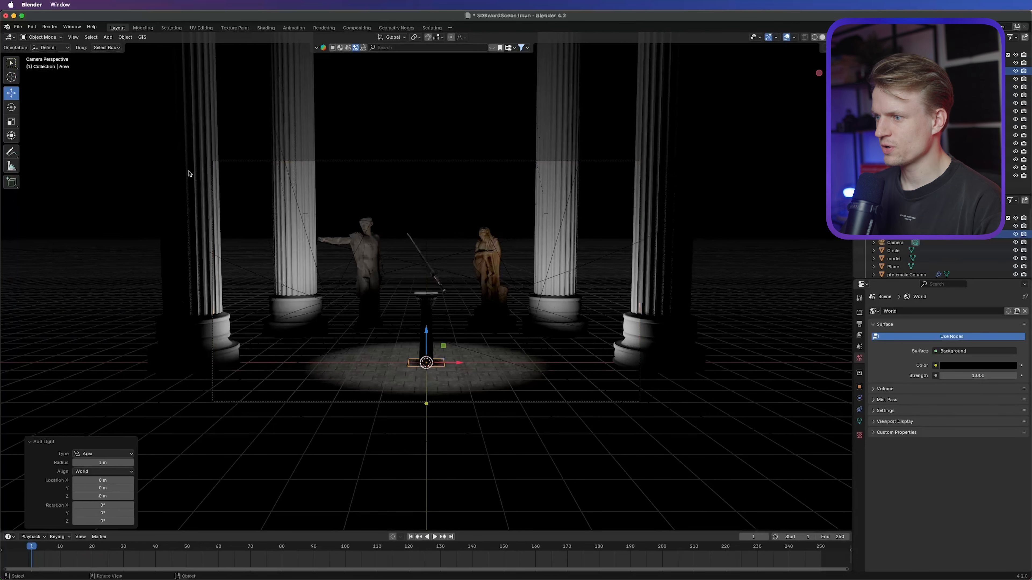
key(g)
key(z)
click(445, 94)
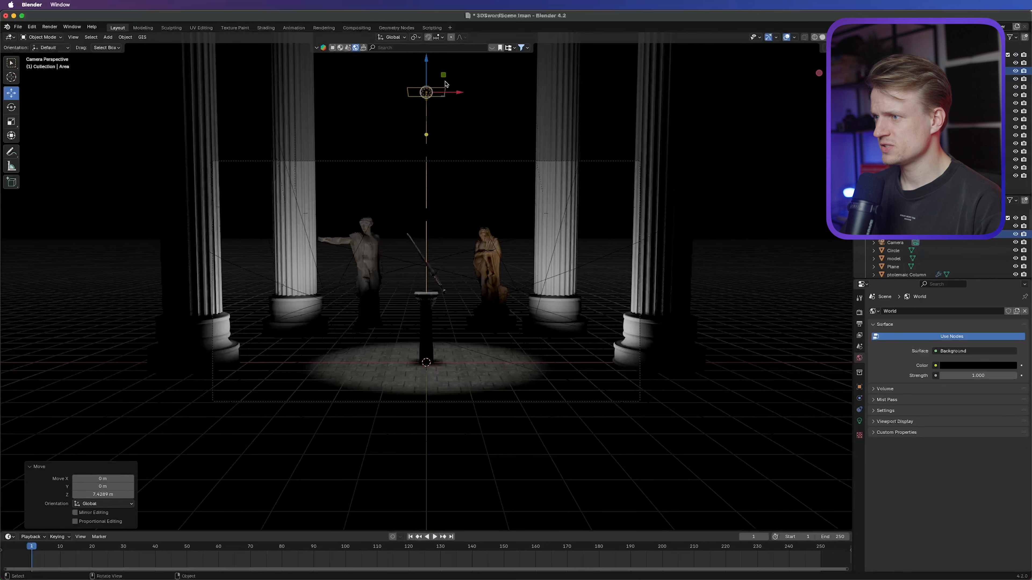
Step: Enlarge the area light to about 4.48 m and set its power to about 156 W
click(860, 422)
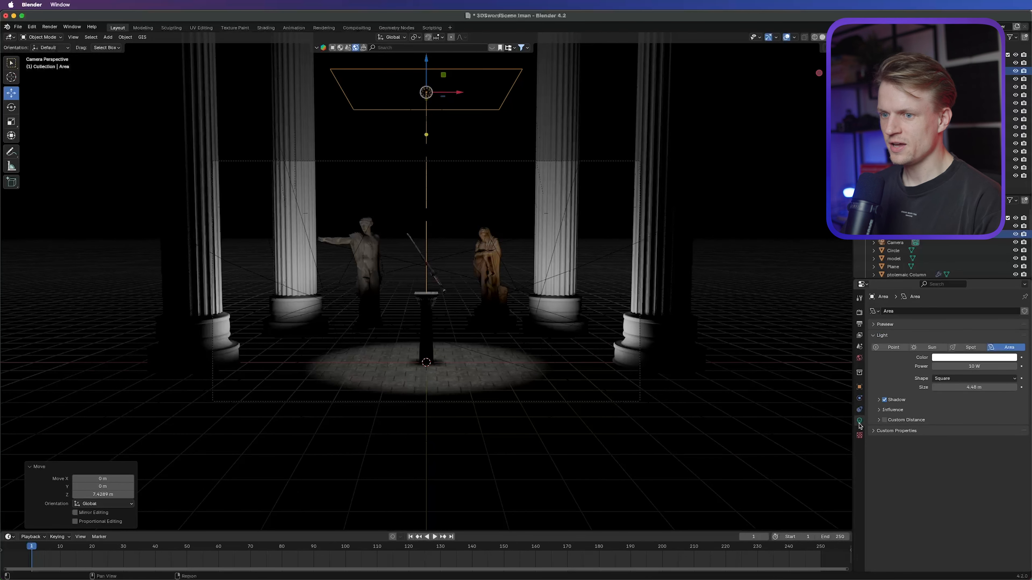
mouse_move(974, 367)
mouse_down()
mouse_move(1027, 366)
mouse_move(968, 367)
mouse_up()
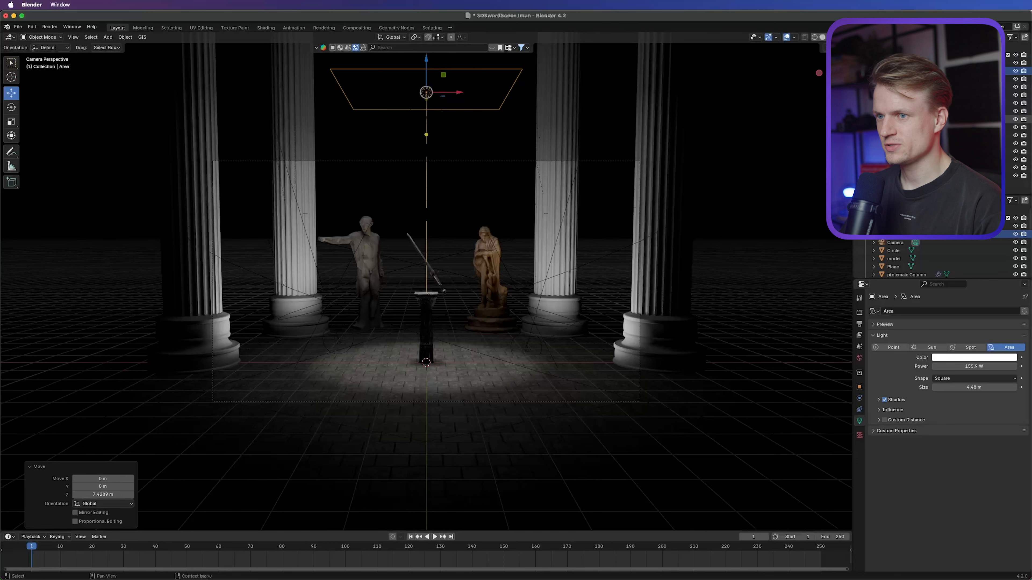
Step: Select the spot light above the pedestal and render a test image to check the added area light
click(914, 118)
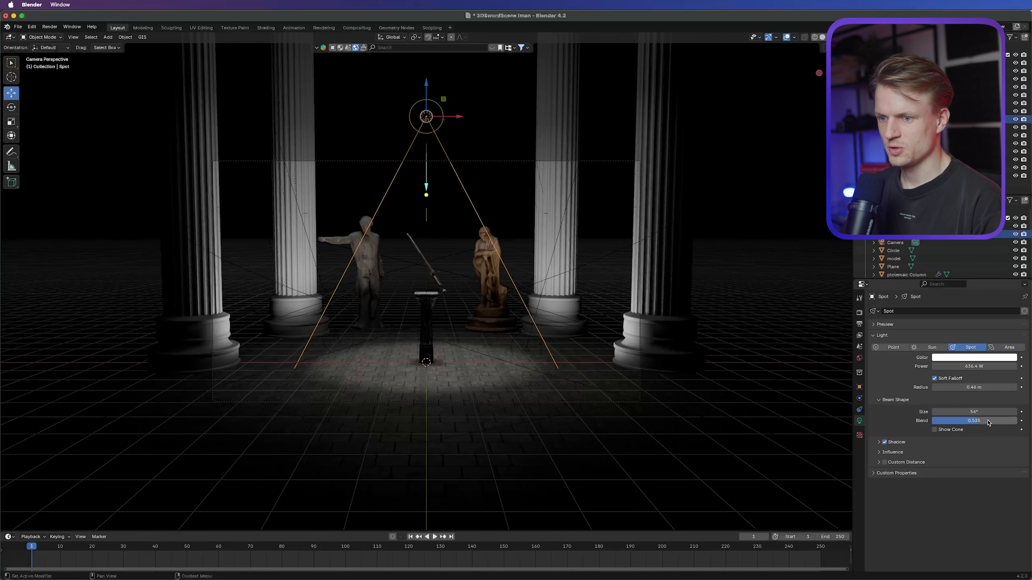
key(F12)
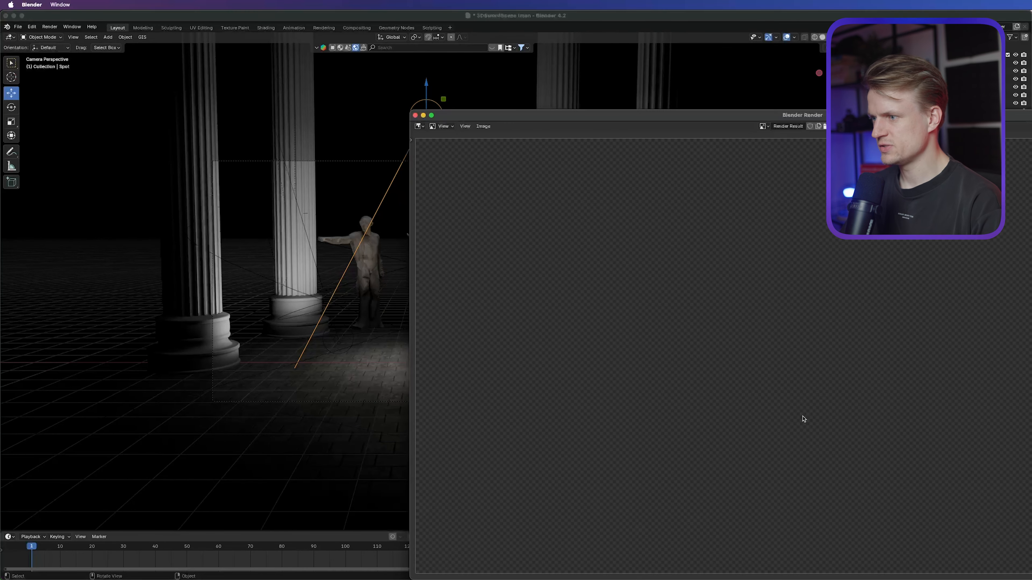
drag(579, 119, 207, 79)
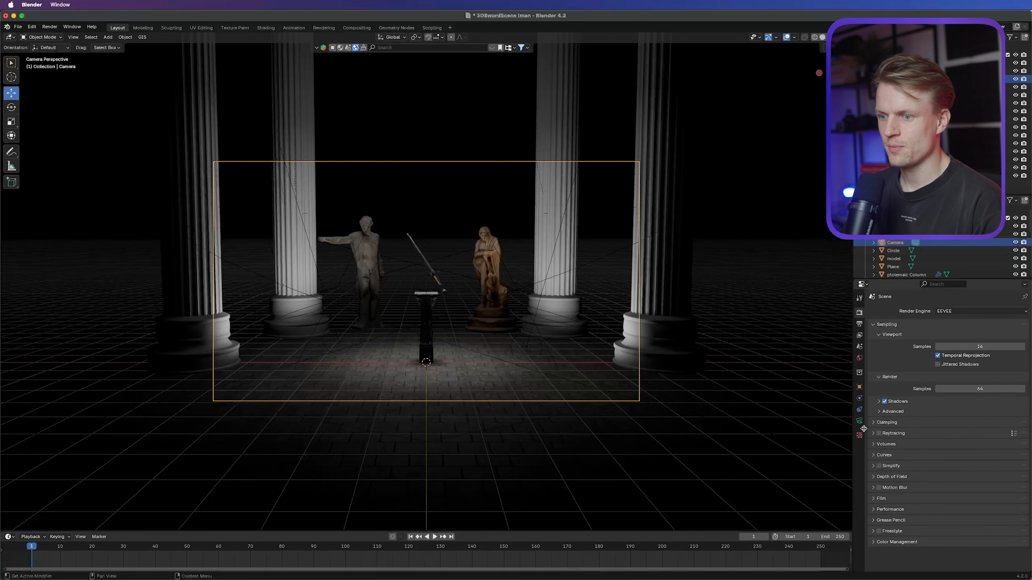
Step: Enable the camera's depth of field, set the sword object defaultMaterial as its focus, and set the F-Stop to 0.2
click(859, 422)
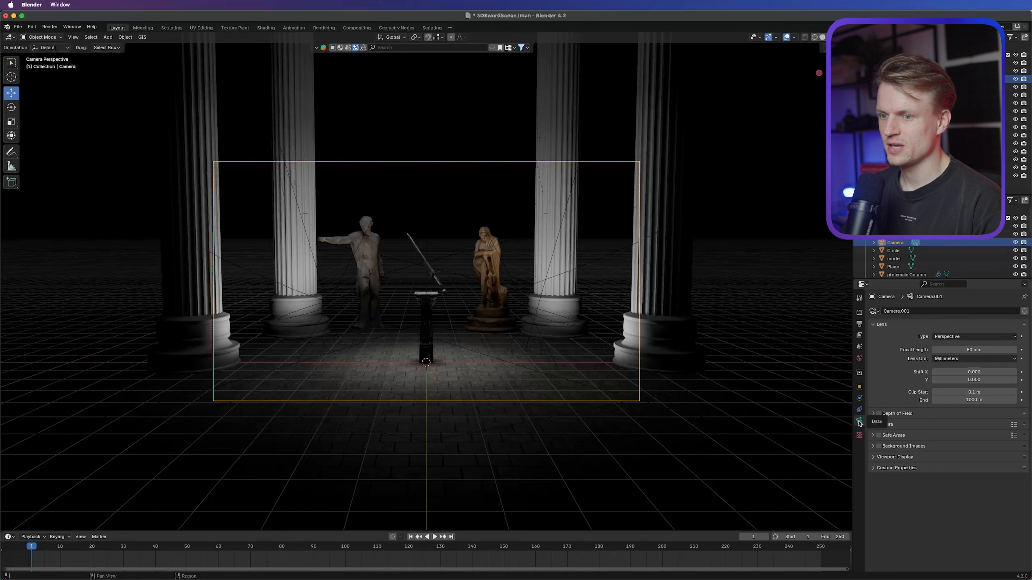
click(879, 414)
click(869, 413)
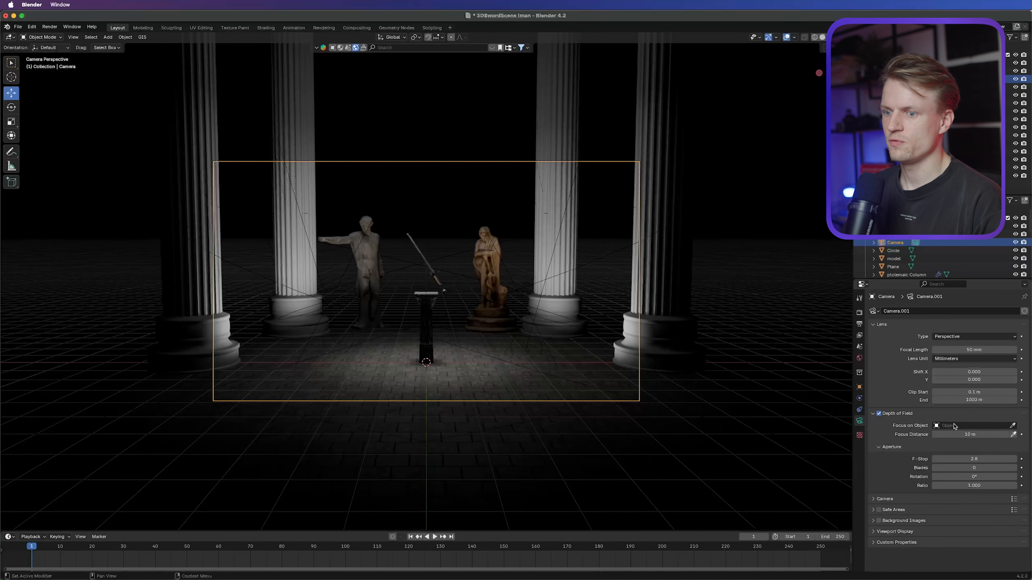
click(1013, 426)
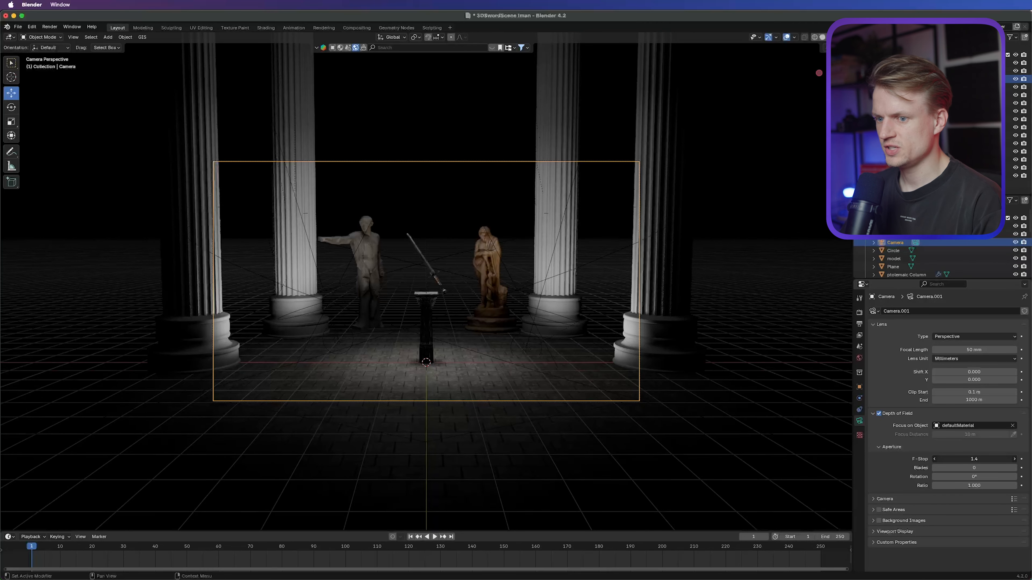
drag(974, 459, 970, 459)
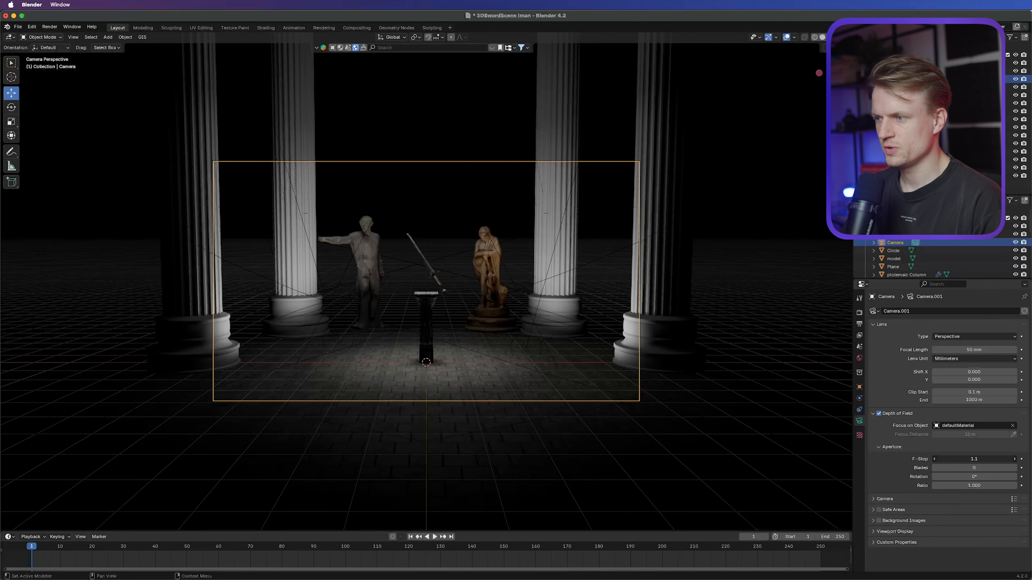
key(F12)
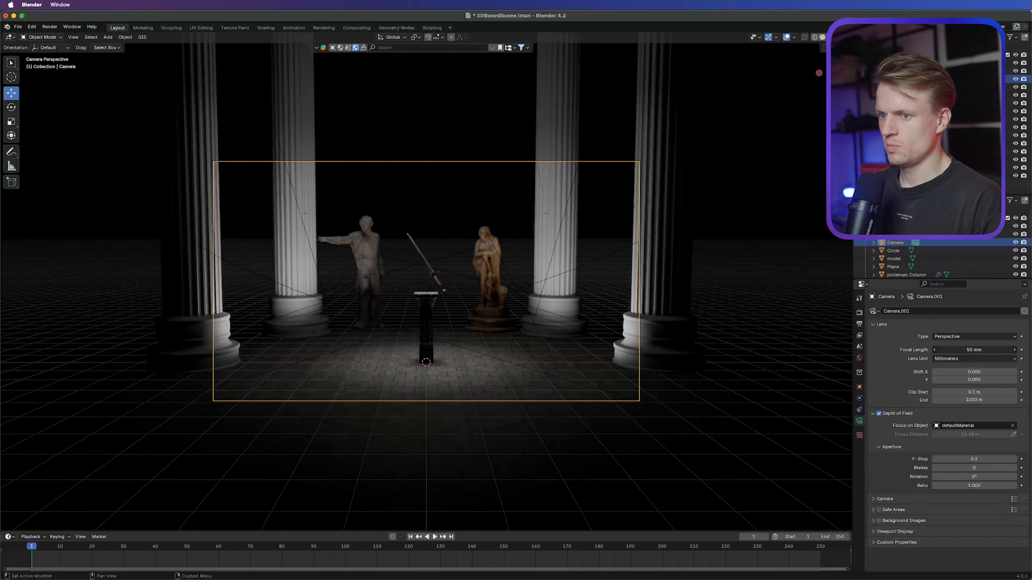
Step: Set the camera's focal length to 69 mm and render a test image to check the blurred background
drag(974, 350, 1016, 349)
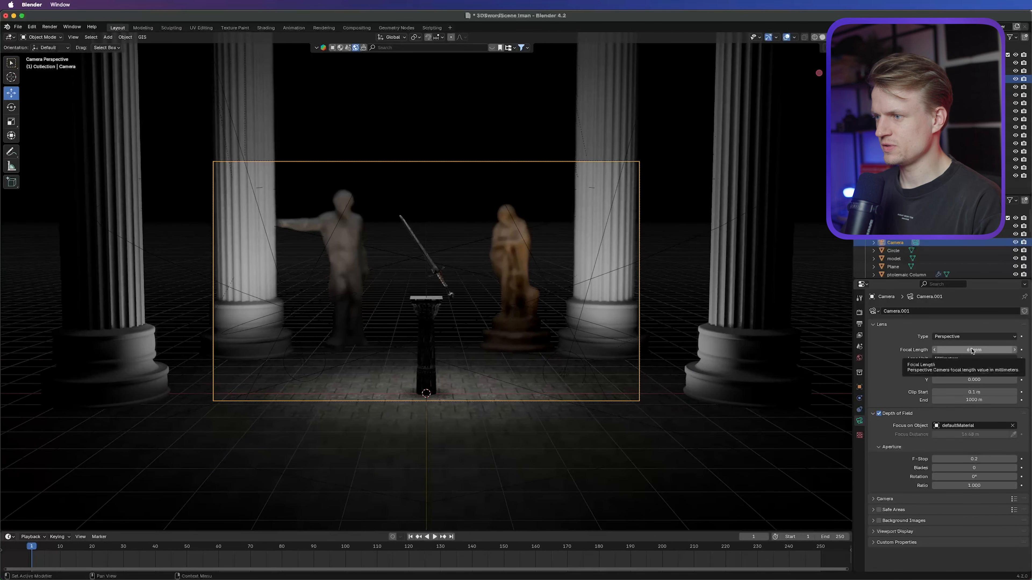
key(F12)
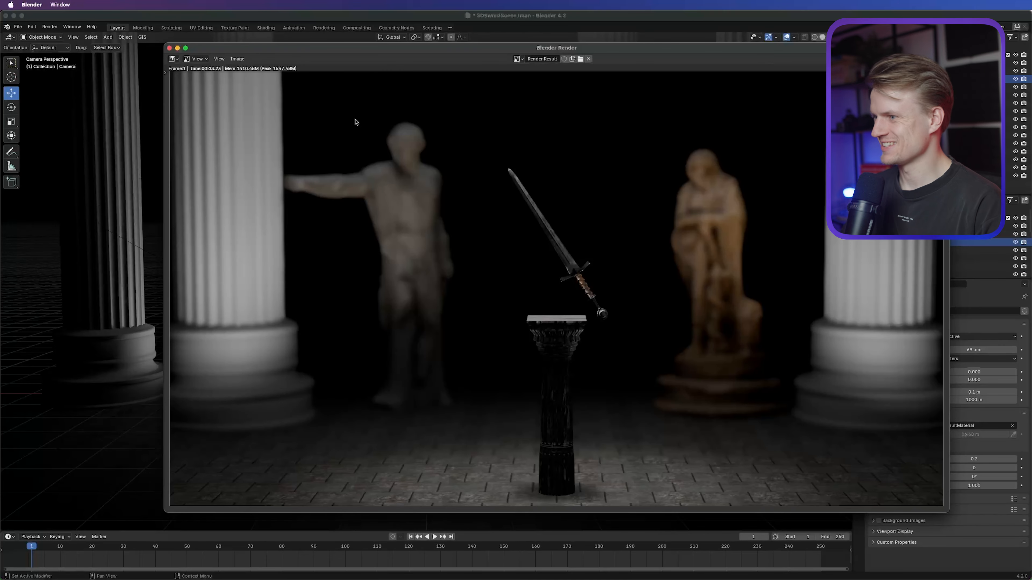
click(168, 48)
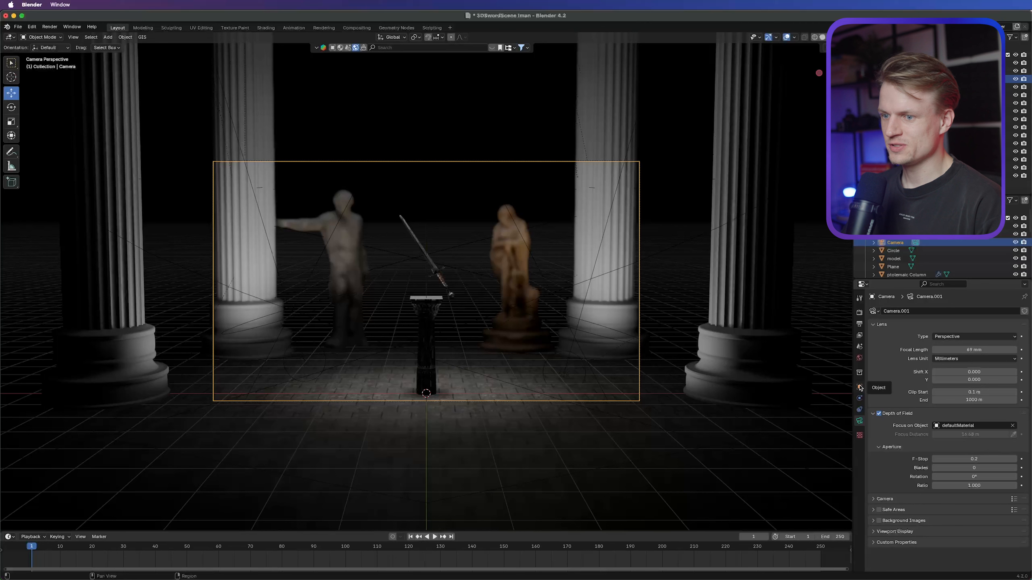
Step: Insert a keyframe on the camera's Y location at frame 0
click(860, 387)
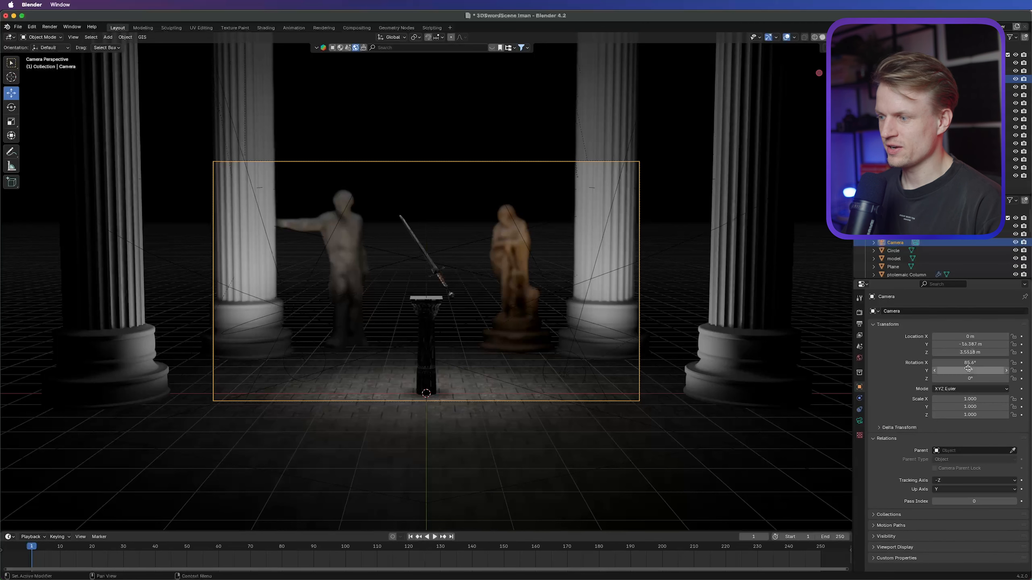
key(Left)
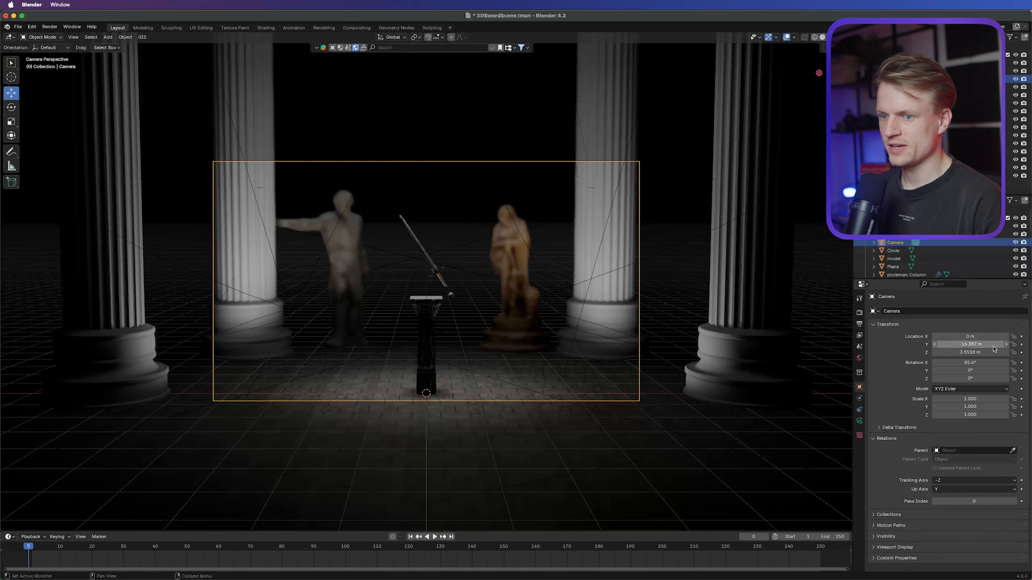
click(1021, 344)
Step: Move the camera toward the sword to Y location -13.287 m at frame 150 and keyframe that value
drag(438, 548, 506, 549)
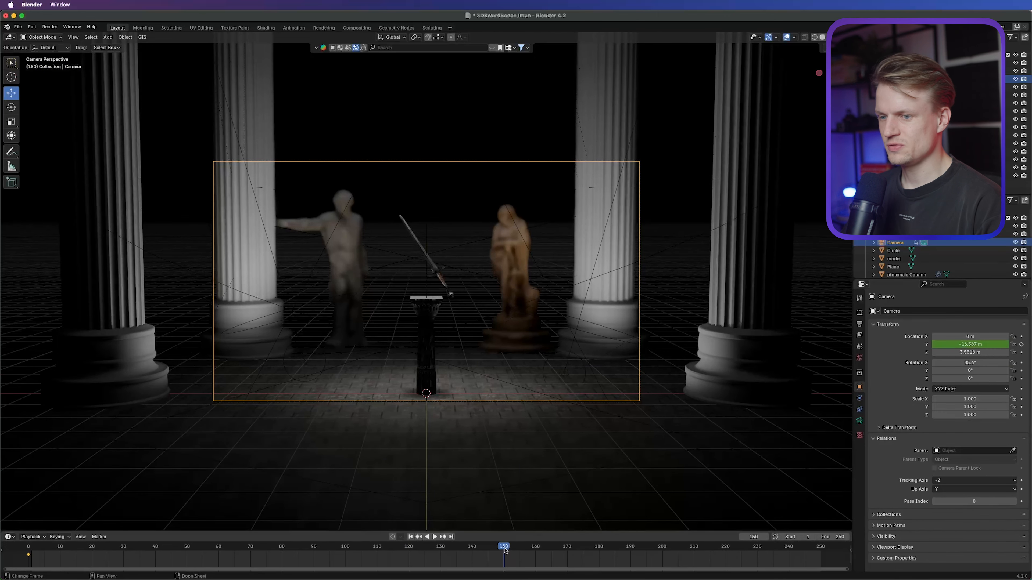
drag(961, 348, 987, 348)
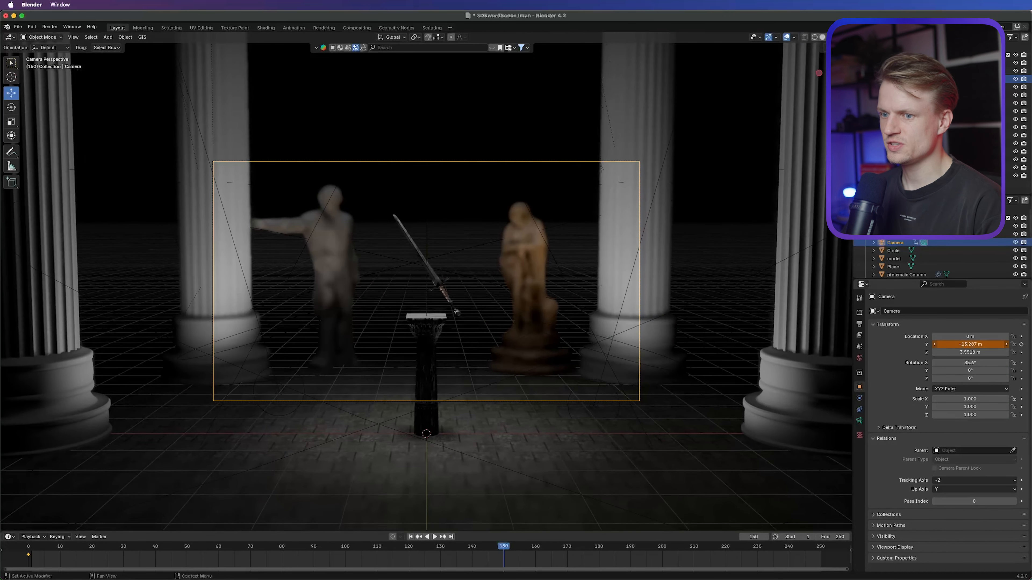
click(1022, 345)
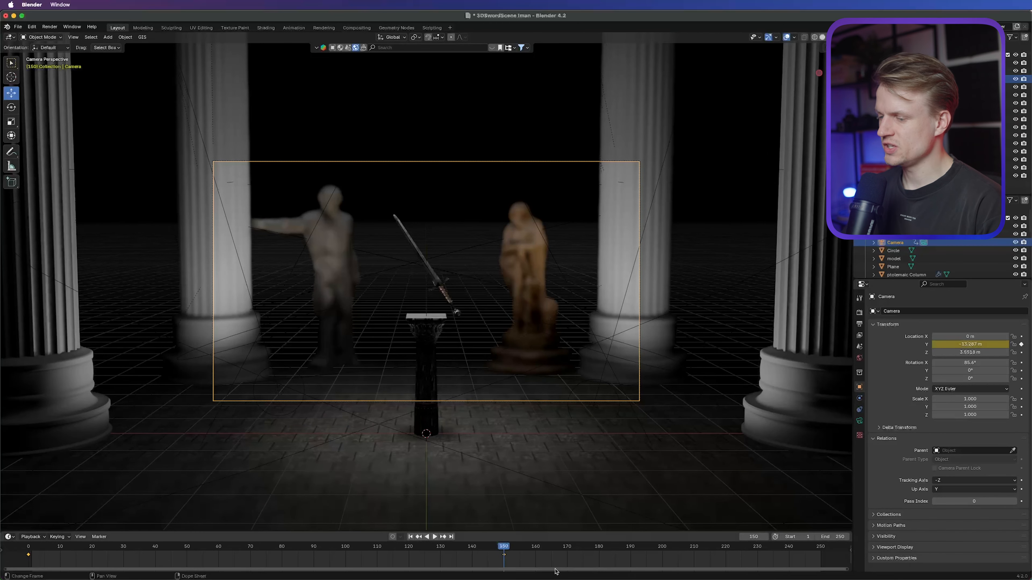
Step: Set the interpolation mode of both camera keyframes to Linear
drag(545, 564, 18, 541)
right_click(513, 560)
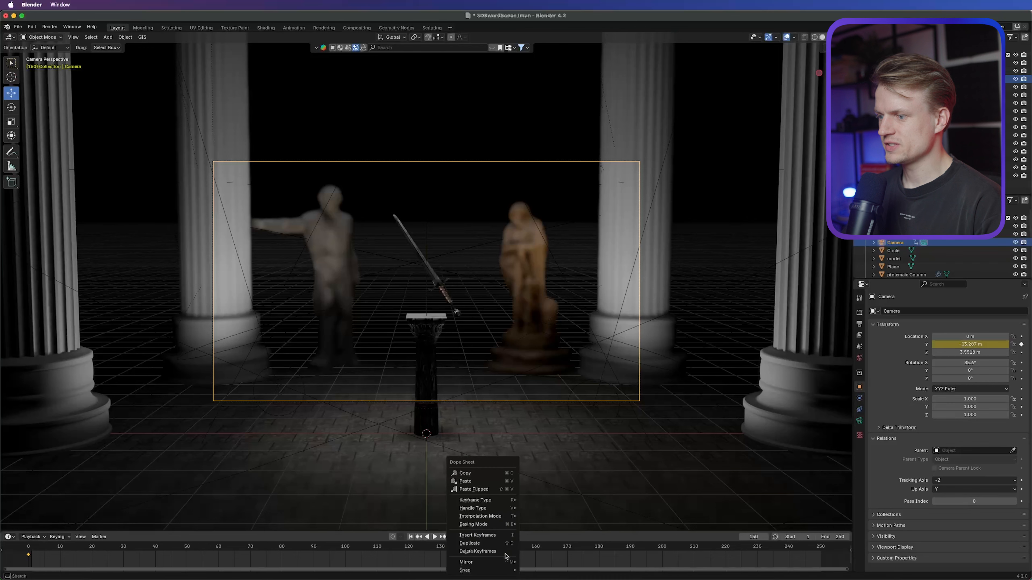
mouse_move(483, 524)
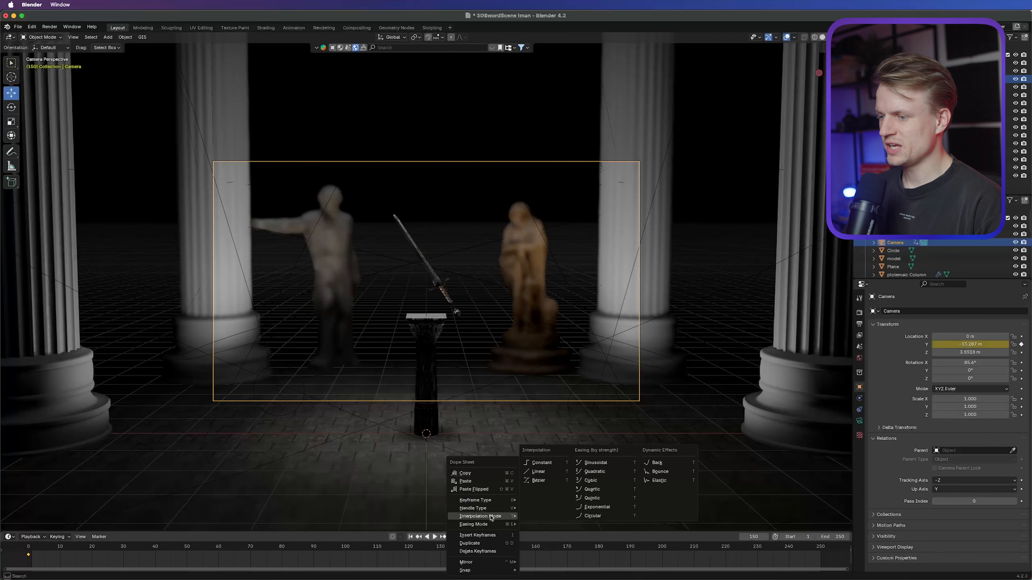
click(539, 471)
Step: Play the camera animation from the start and scrub through the frames around 150 to check the movement
click(32, 547)
key(space)
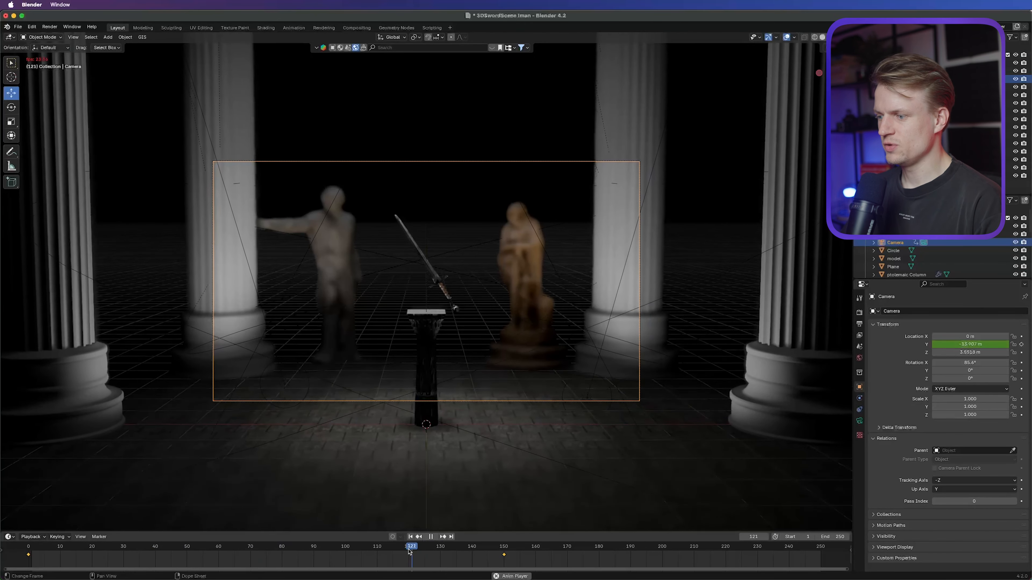
click(501, 550)
key(space)
key(Left)
key(Left)
key(Left)
key(Left)
key(Left)
key(Left)
key(Left)
key(Left)
key(Left)
key(Left)
key(Left)
key(Left)
key(Left)
key(Left)
key(Left)
key(Left)
key(Left)
drag(498, 548, 560, 549)
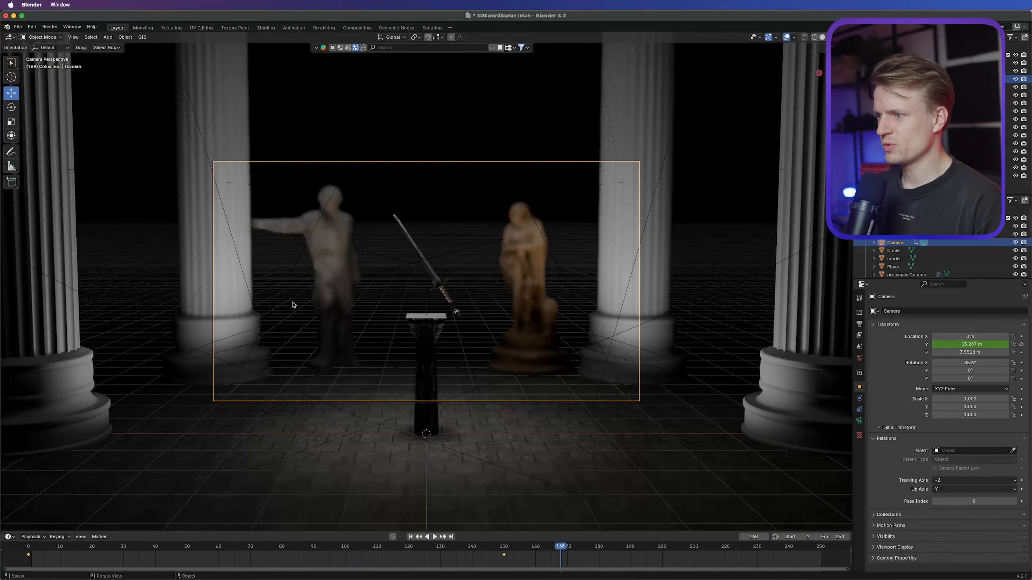
Step: Select the sword, set its Y rotation to -0.500 at frame 0, and insert a keyframe on it
click(440, 287)
drag(560, 547, 28, 546)
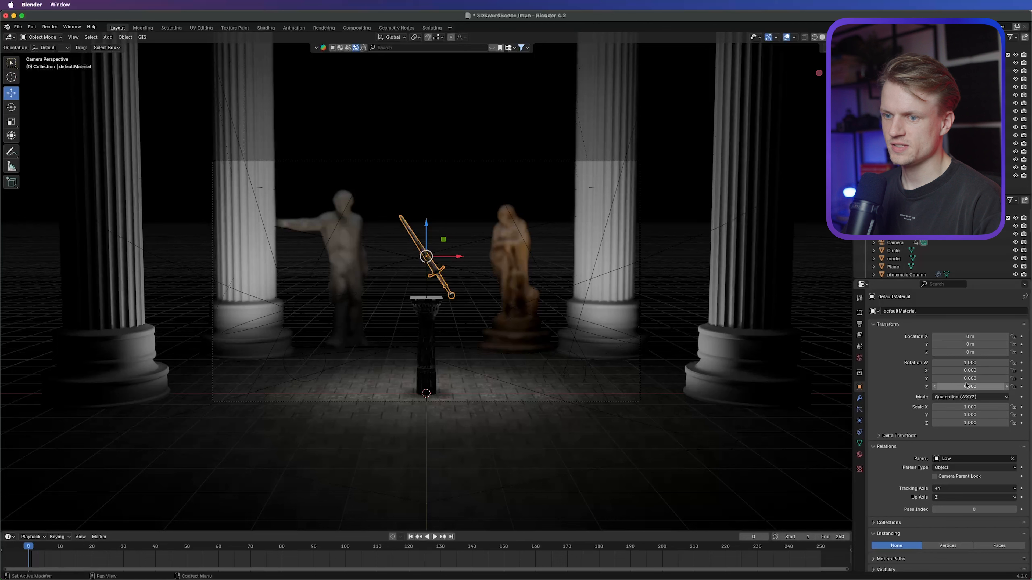
drag(970, 378, 946, 379)
ctrl+drag(970, 378, 988, 379)
click(1021, 378)
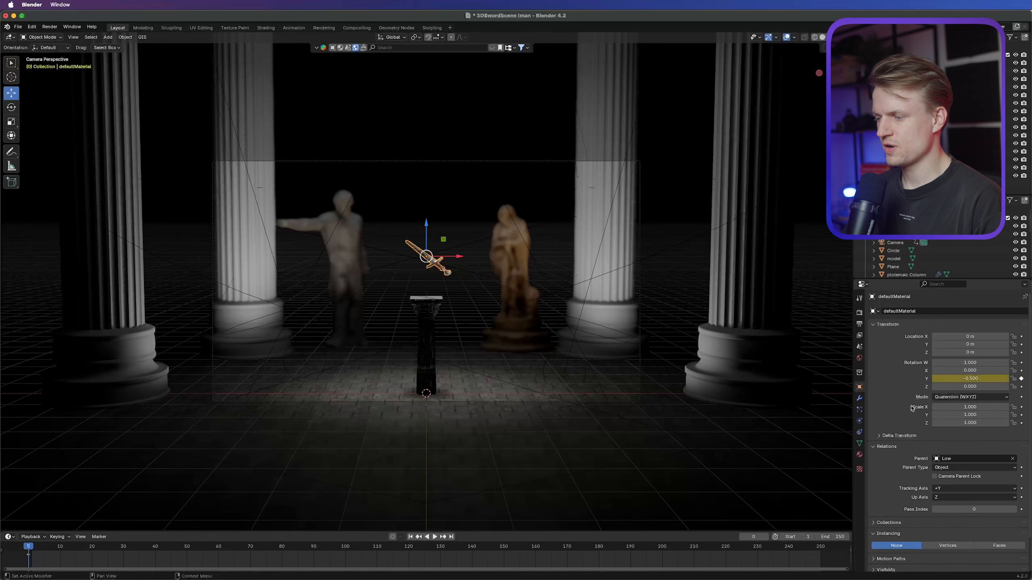
Step: Keyframe the sword's Y rotation at -0.100 on frame 150 and play the animation to check the turn
drag(422, 551, 504, 553)
ctrl+drag(970, 378, 991, 378)
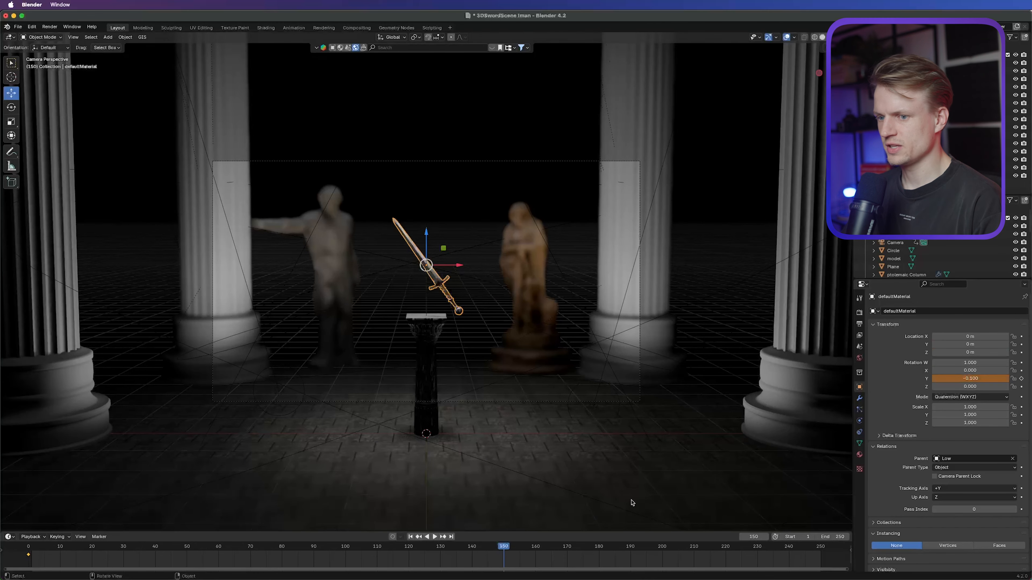
key(i)
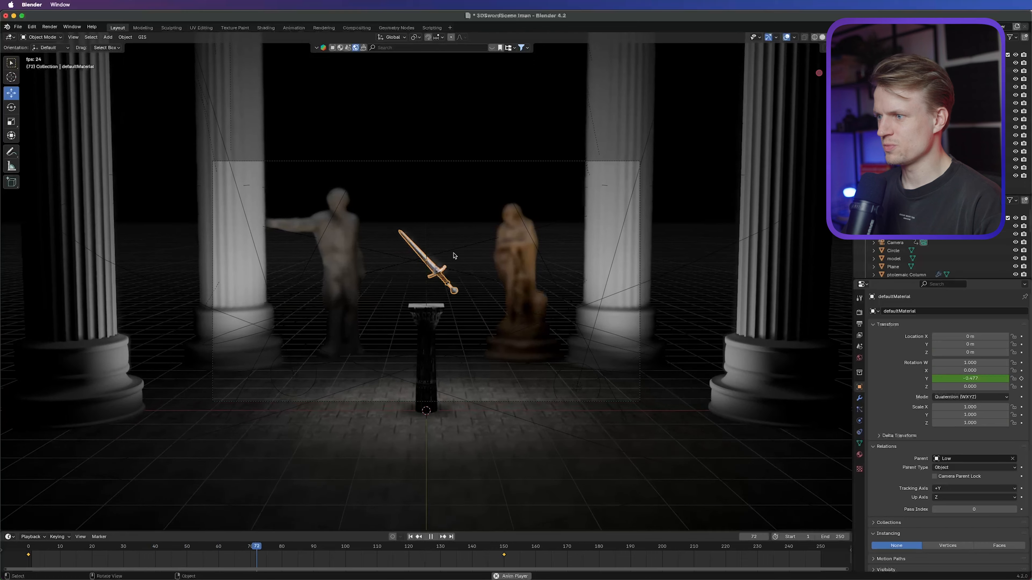
key(space)
Step: Set the output frame rate to 25 fps and the end frame to 150, and look at the output folder browser
click(859, 324)
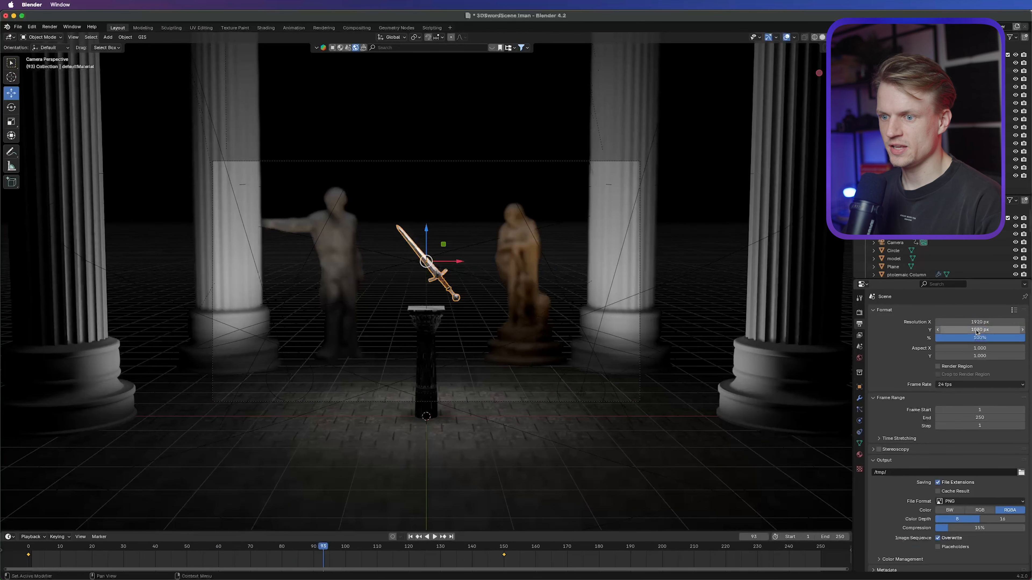
click(945, 385)
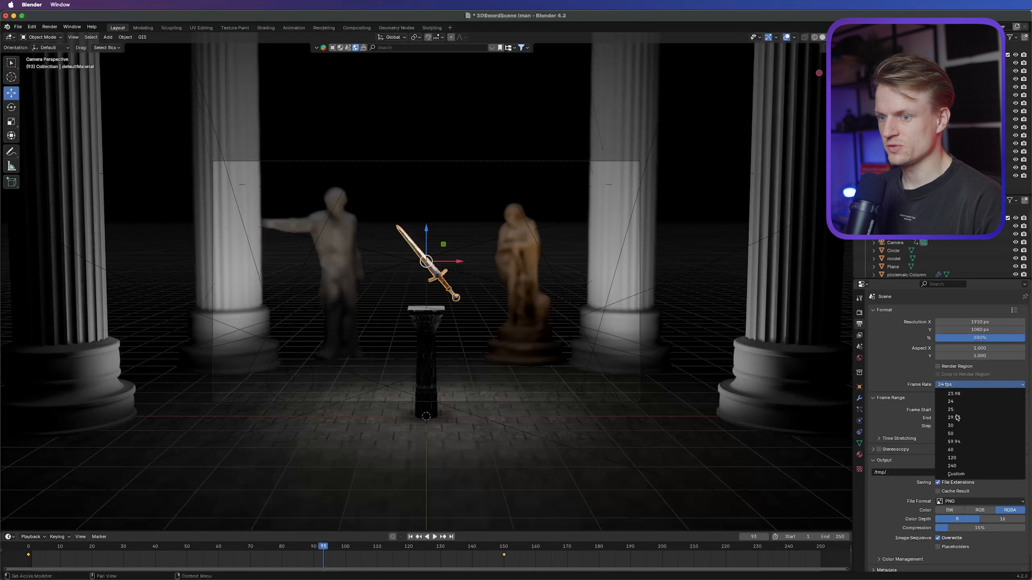
click(951, 409)
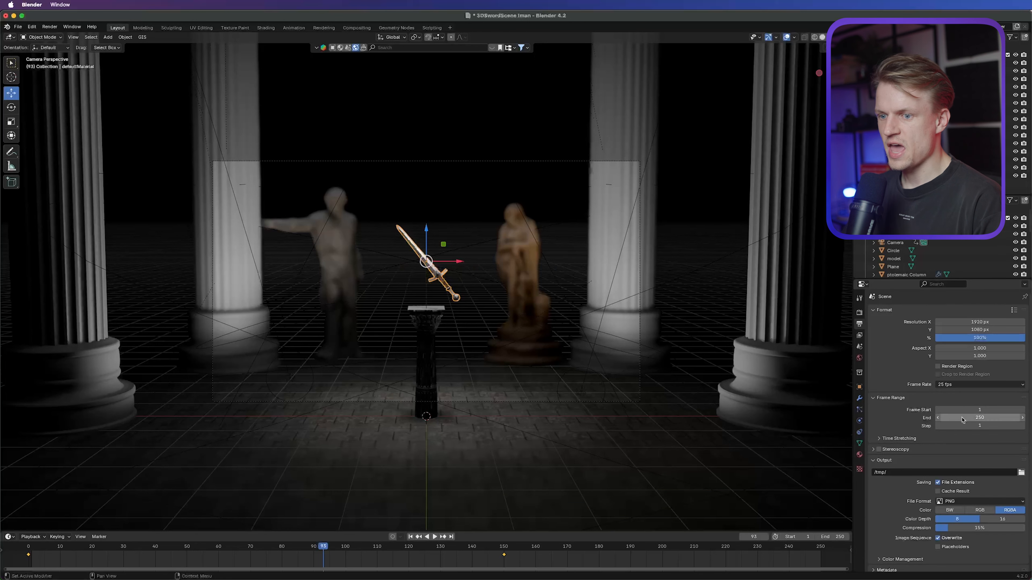
click(967, 420)
text(150)
key(Return)
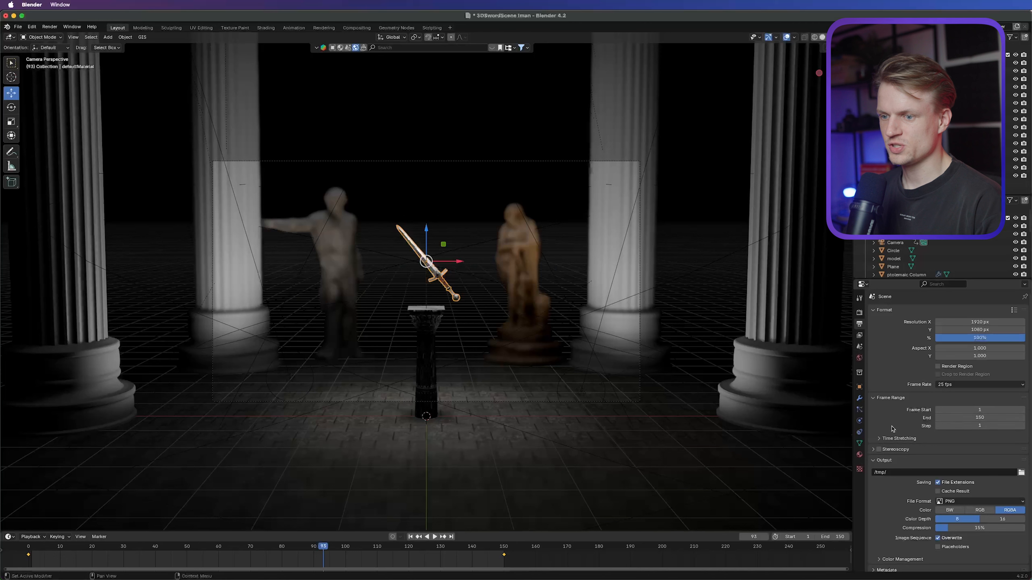
click(1021, 472)
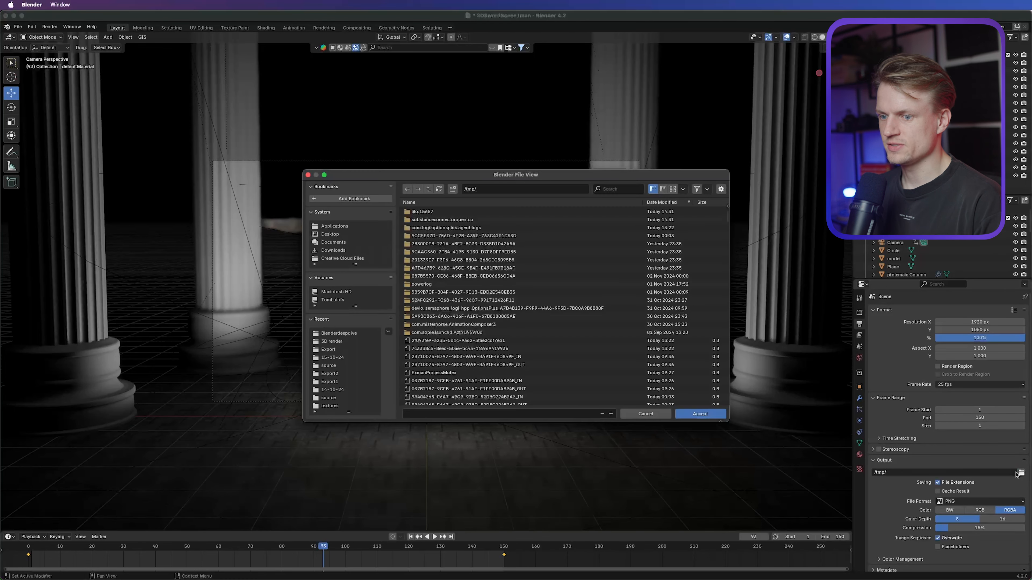
key(Escape)
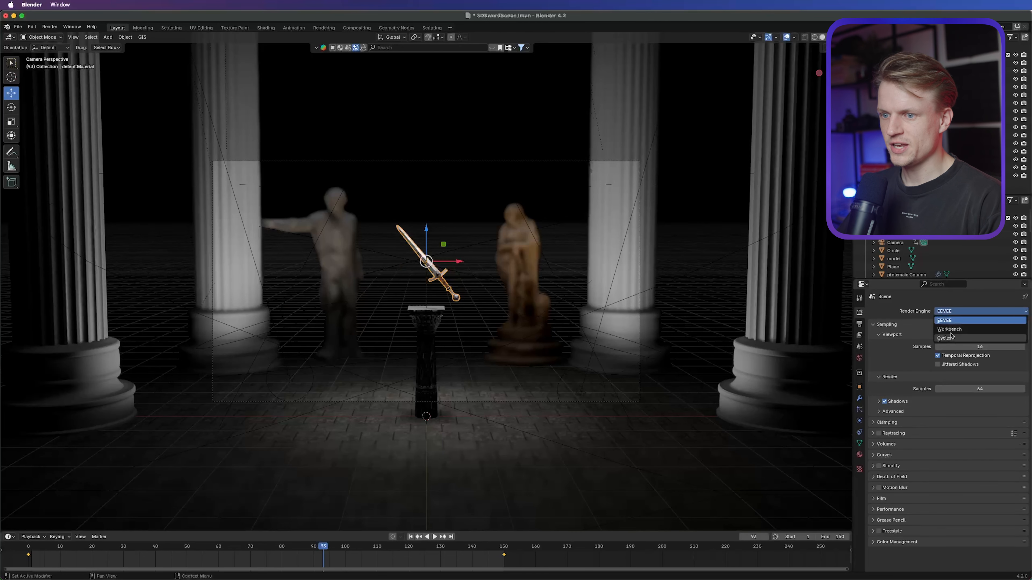
Step: Keep EEVEE as the render engine and enable raytracing
click(951, 322)
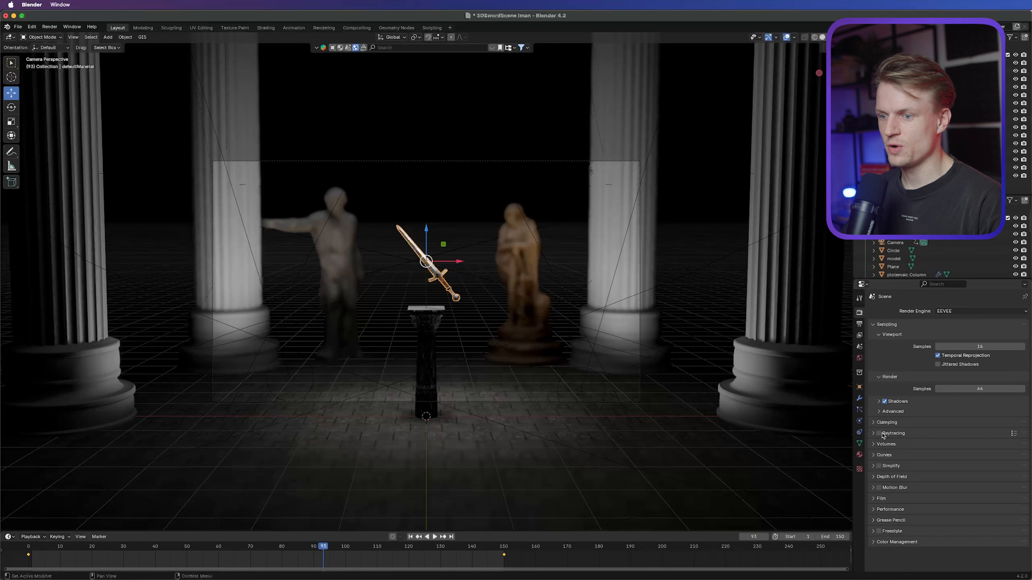
click(879, 434)
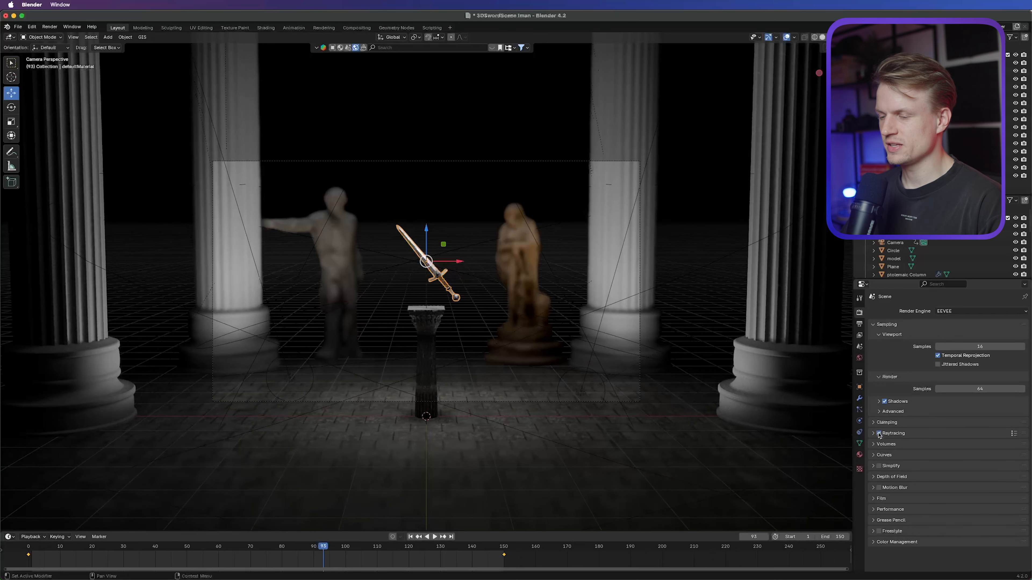